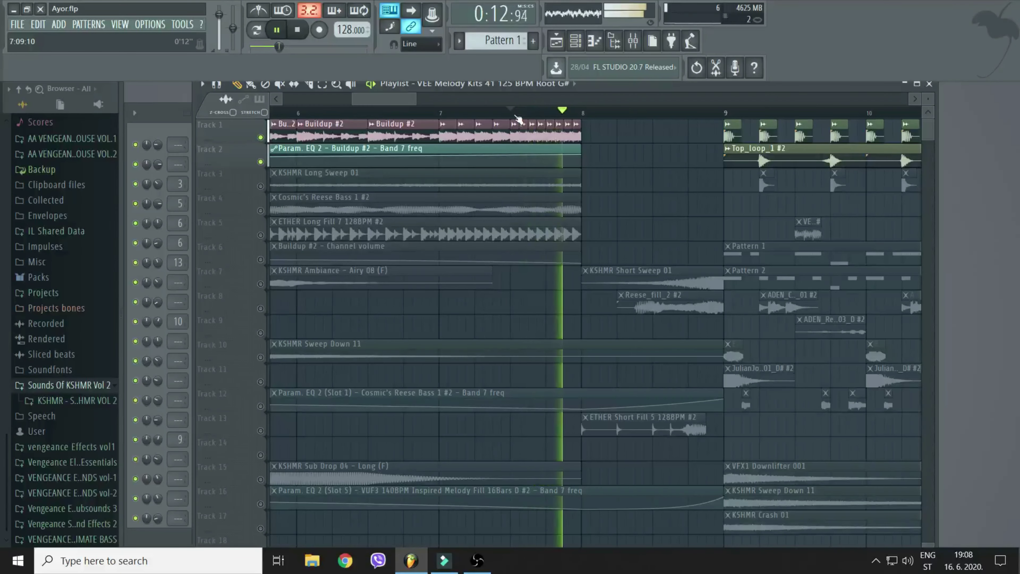
# Enable the Buildup #2 channel volume automation on track 6 and play the second buildup section from bar 5
pyautogui.scroll(-2, 512, 119)
pyautogui.click(260, 260)
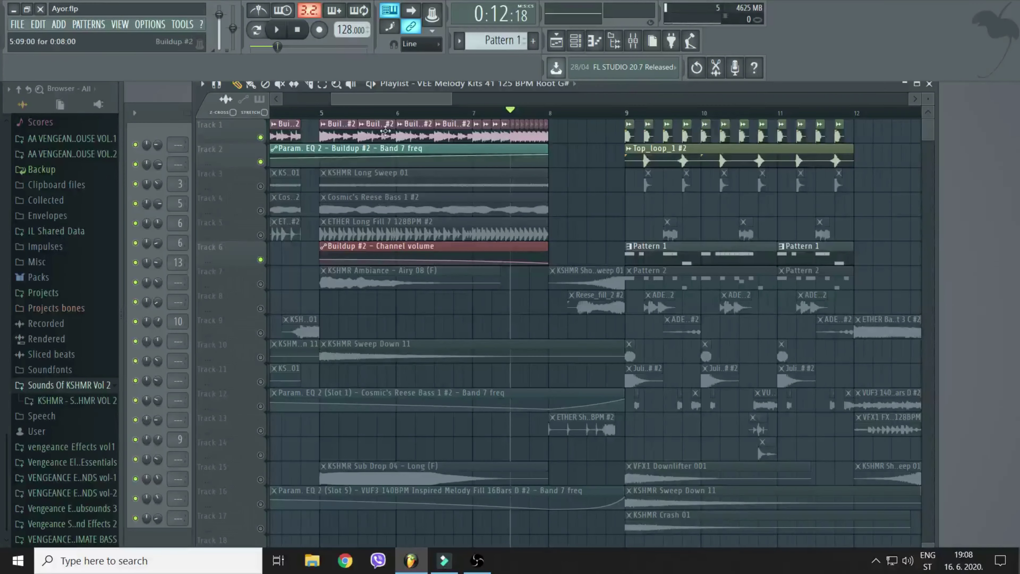
pyautogui.click(321, 113)
pyautogui.press('space')
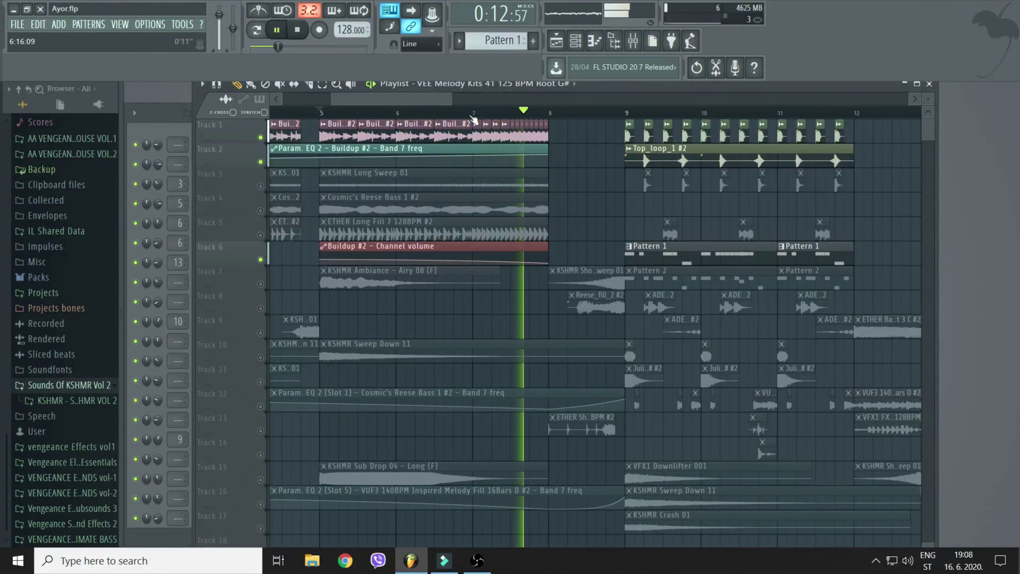
pyautogui.press('space')
# Solo the KSHMR Long Sweep 01 clips on track 3 and listen to them from bars 1, 5 and 7
pyautogui.scroll(-5, 474, 119)
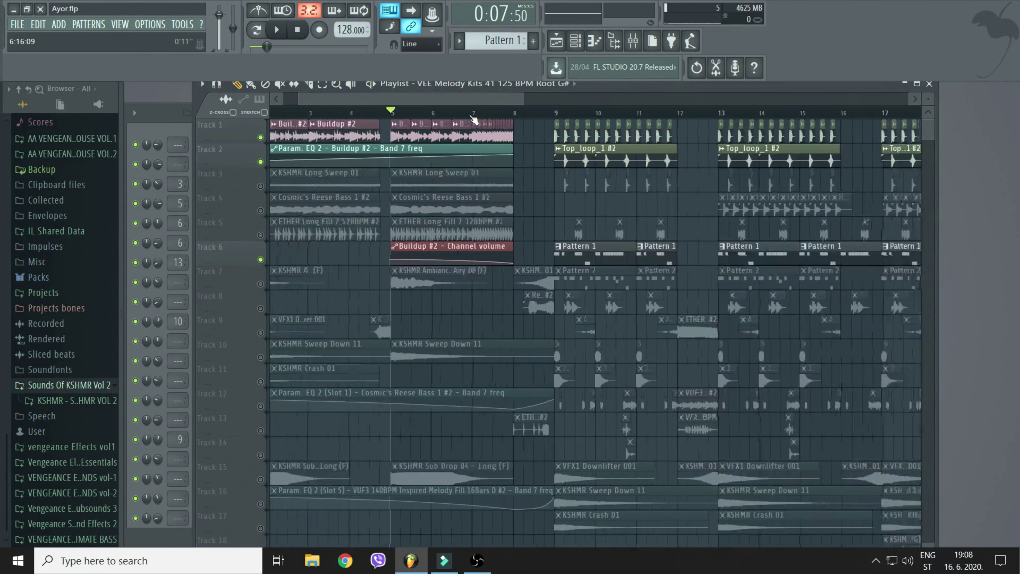
pyautogui.scroll(-1, 474, 120)
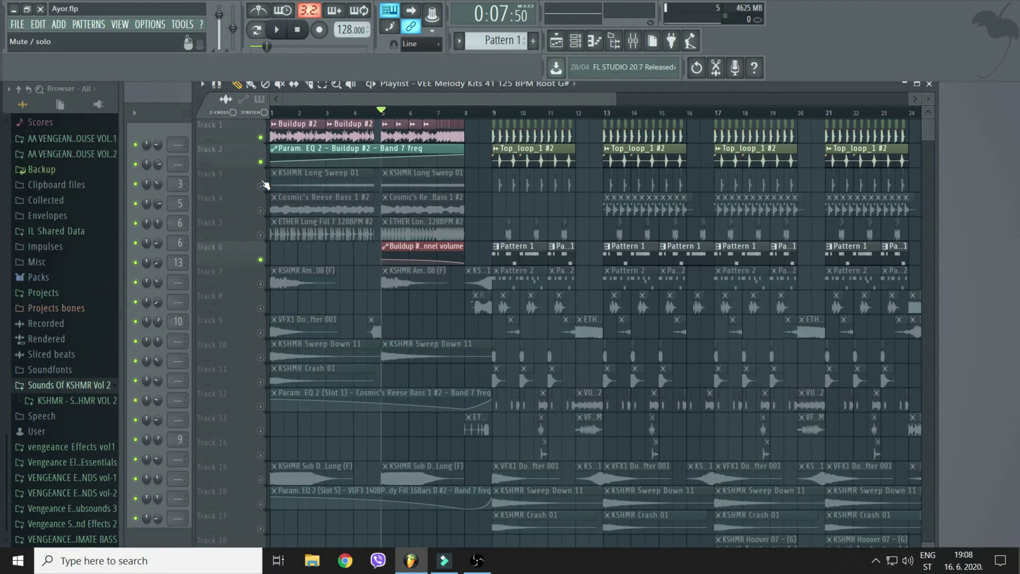
pyautogui.rightClick(260, 186)
pyautogui.click(273, 111)
pyautogui.press('space')
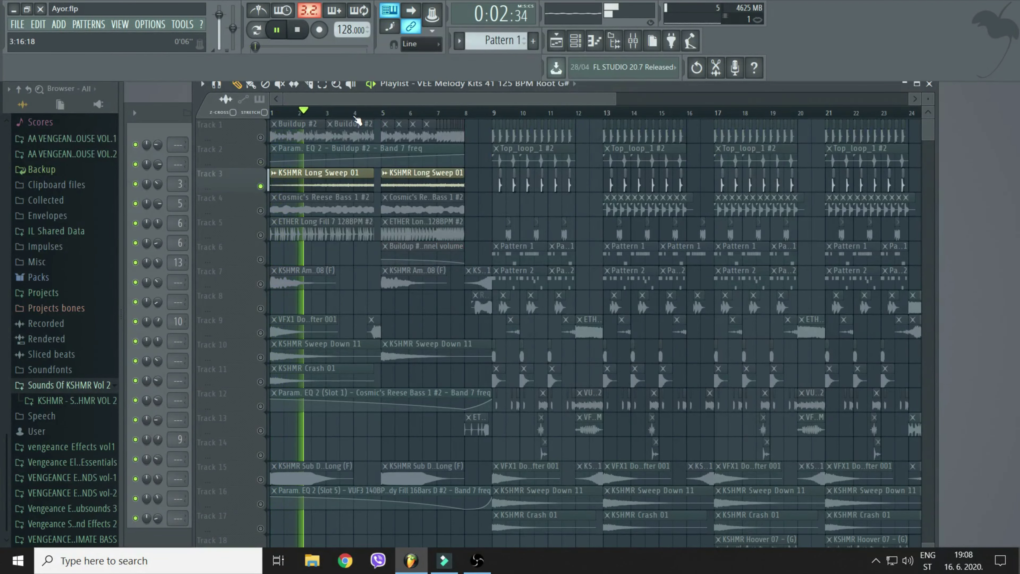
pyautogui.click(380, 113)
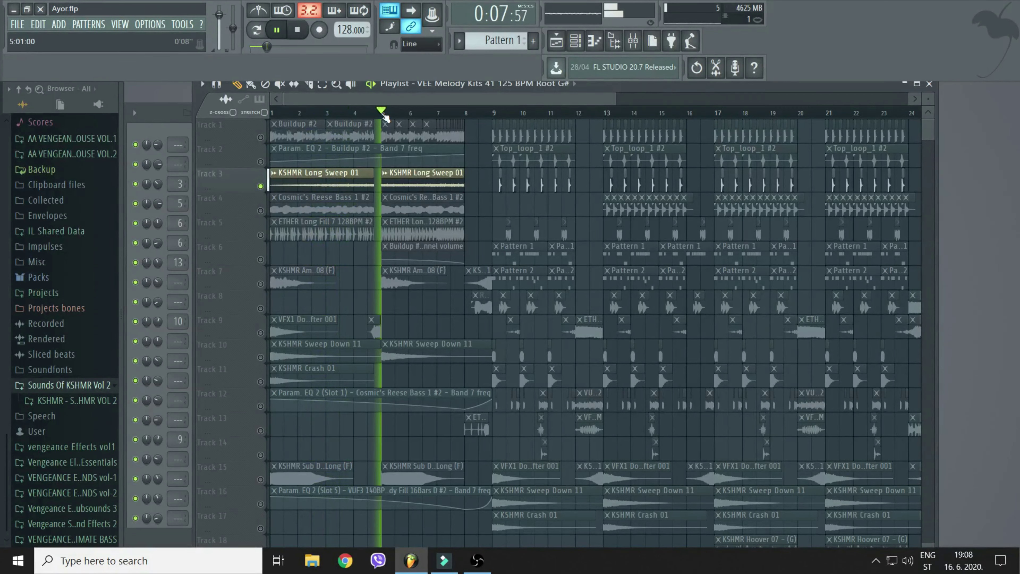
pyautogui.click(456, 113)
# Solo the Cosmic's Reese Bass 1 #2 clips on track 4 and play them from bar 1
pyautogui.click(263, 210)
pyautogui.press('space')
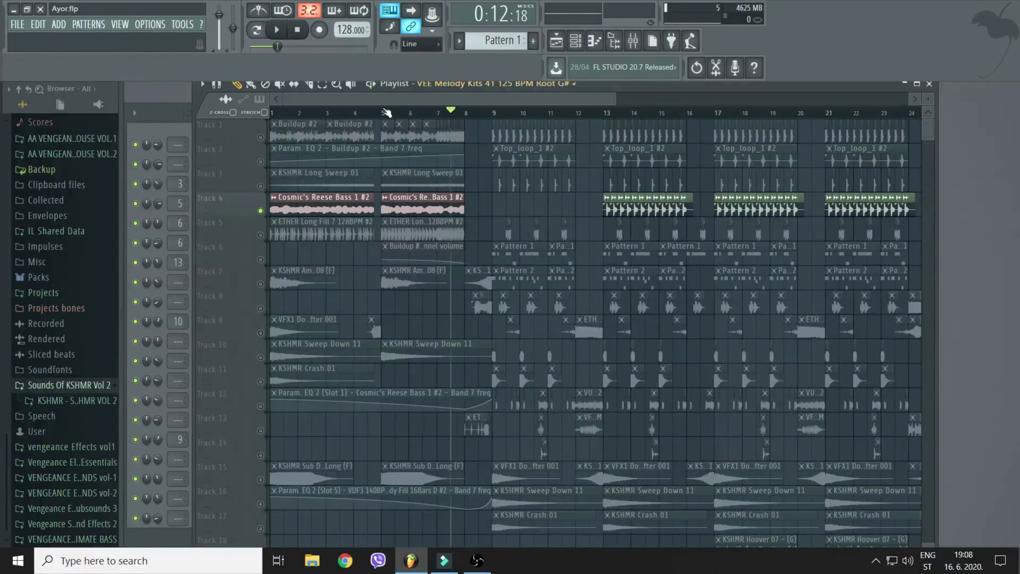
pyautogui.press('space')
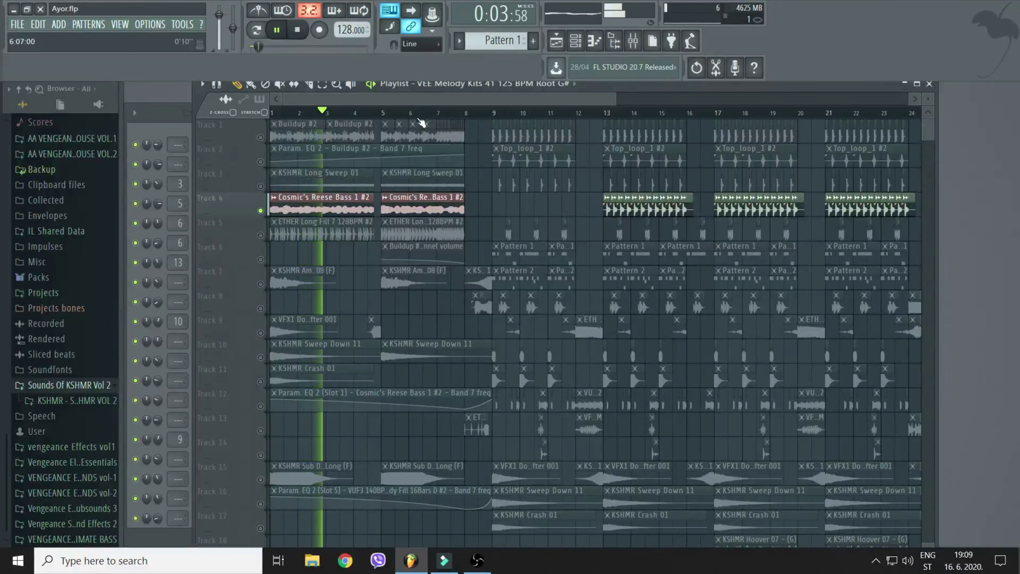
pyautogui.press('space')
# Enable track 12 alongside the soloed reese bass and listen to its Param. EQ 2 frequency automation from the start and from bar 7
pyautogui.click(260, 405)
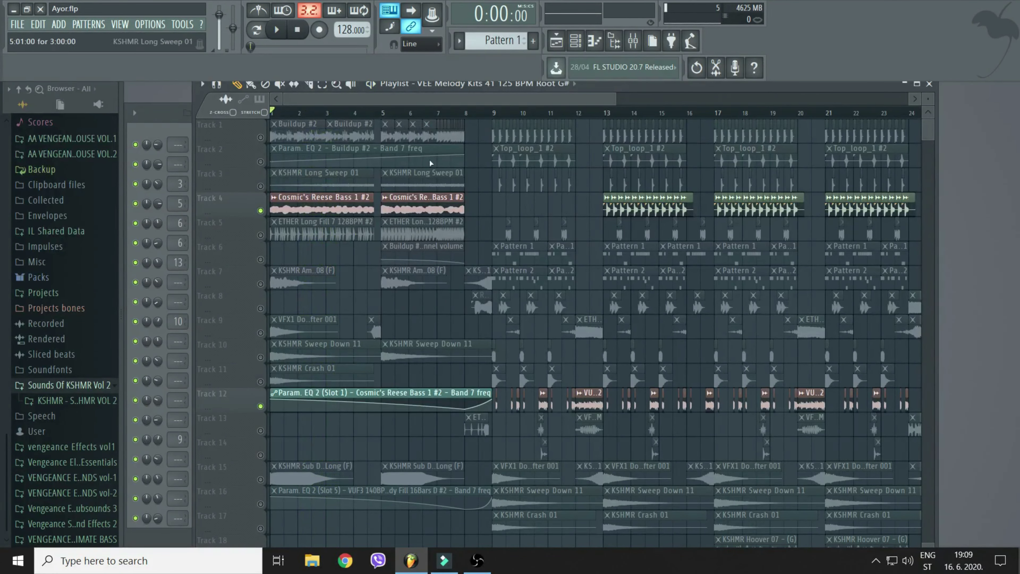
pyautogui.press('space')
pyautogui.click(443, 115)
pyautogui.press('space')
pyautogui.scroll(2, 544, 152)
pyautogui.scroll(-1, 544, 152)
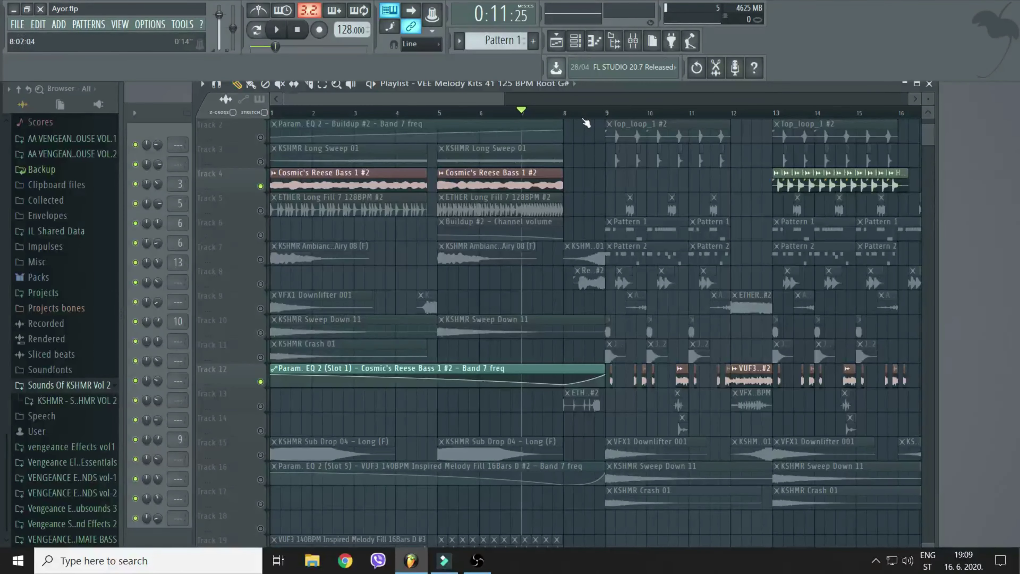
pyautogui.scroll(-1, 588, 120)
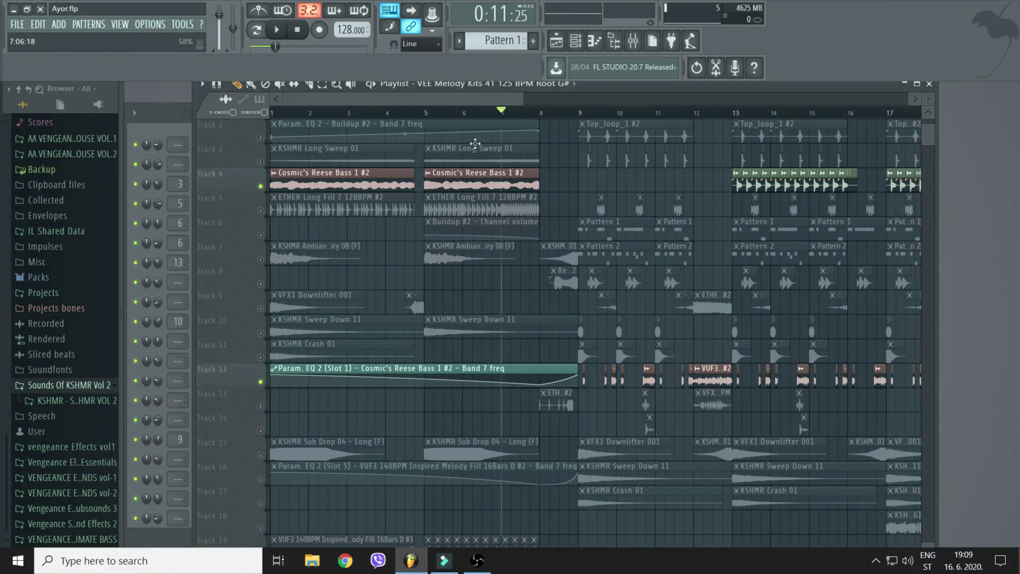
# Solo the ETHER Long Fill 7 128BPM #2 clips on track 5 and listen from bars 1, 5 and 7
pyautogui.click(252, 208)
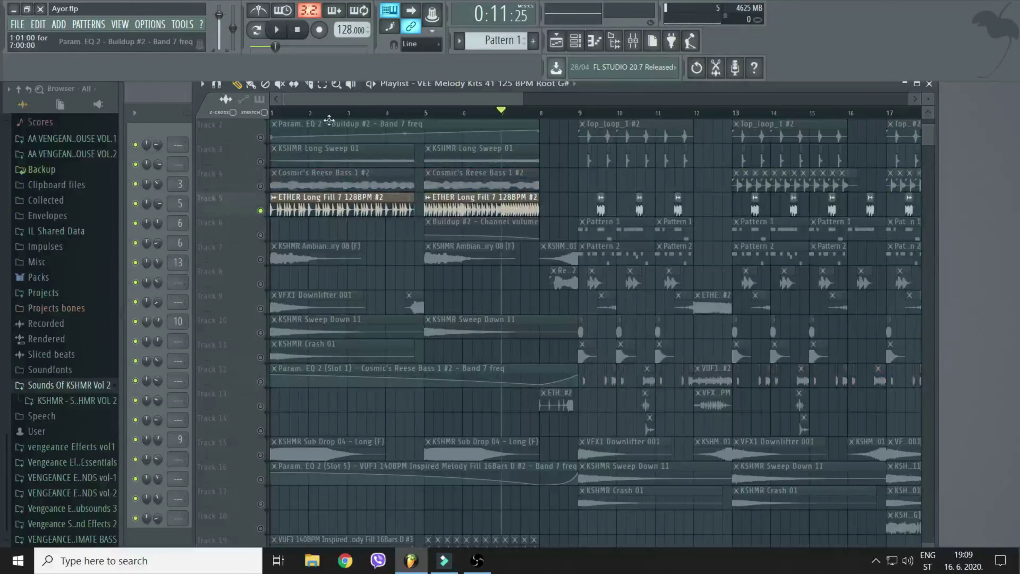
pyautogui.click(338, 113)
pyautogui.press('space')
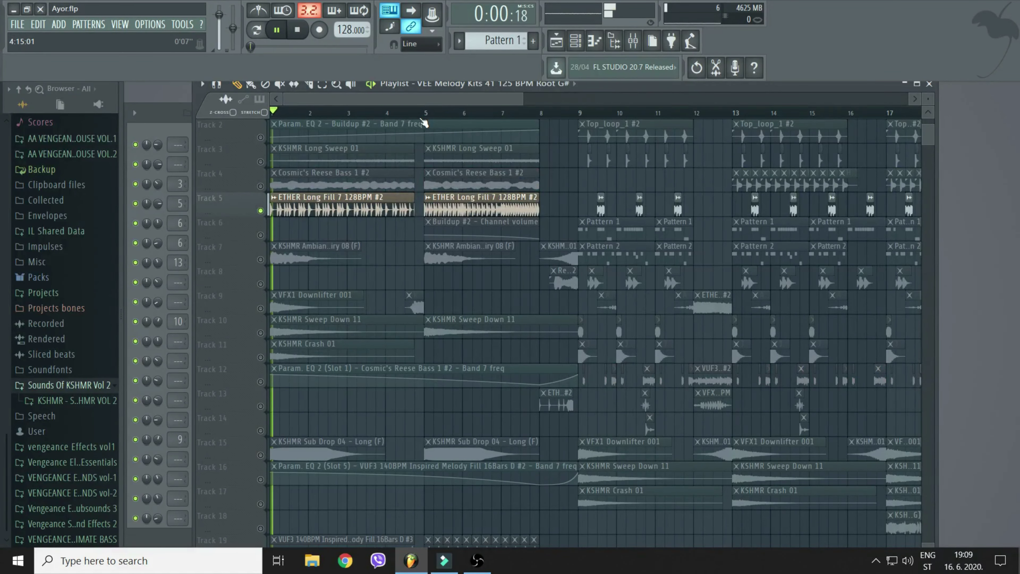
pyautogui.click(419, 113)
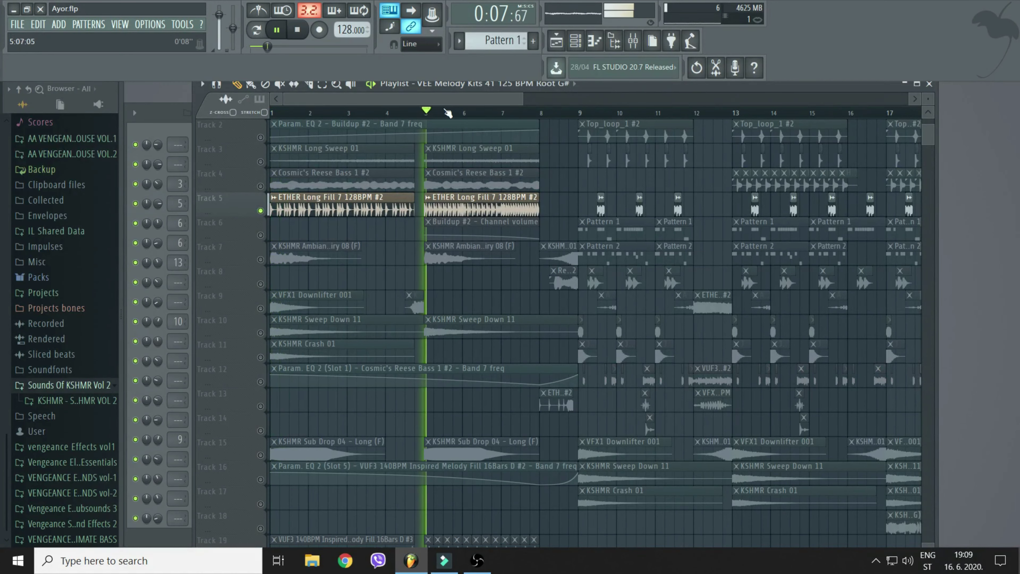
pyautogui.click(519, 109)
pyautogui.press('space')
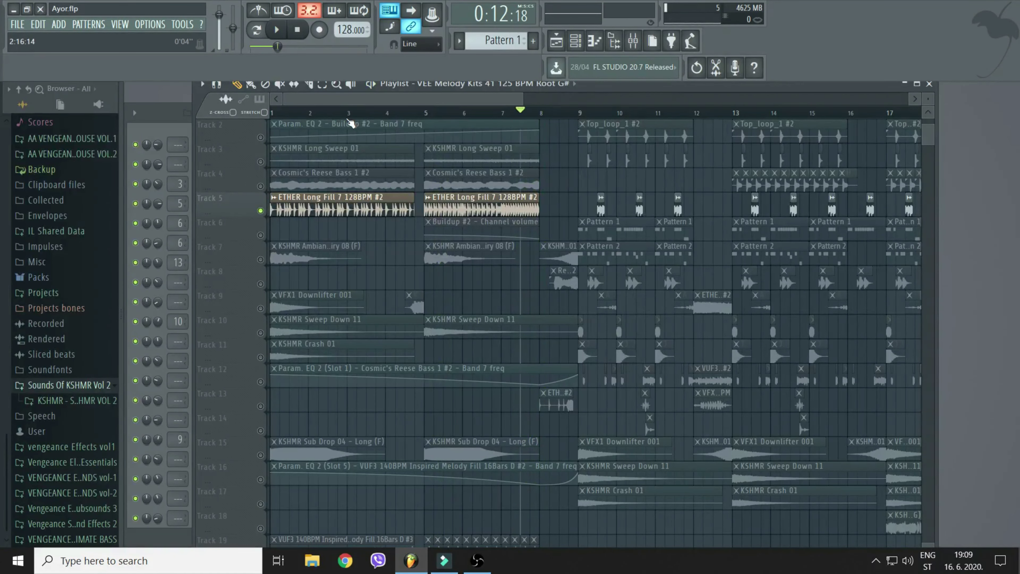
# Audition the opening downlifter, sweep down and crash clips by soloing tracks 9, 10 and 11 in turn
pyautogui.click(260, 309)
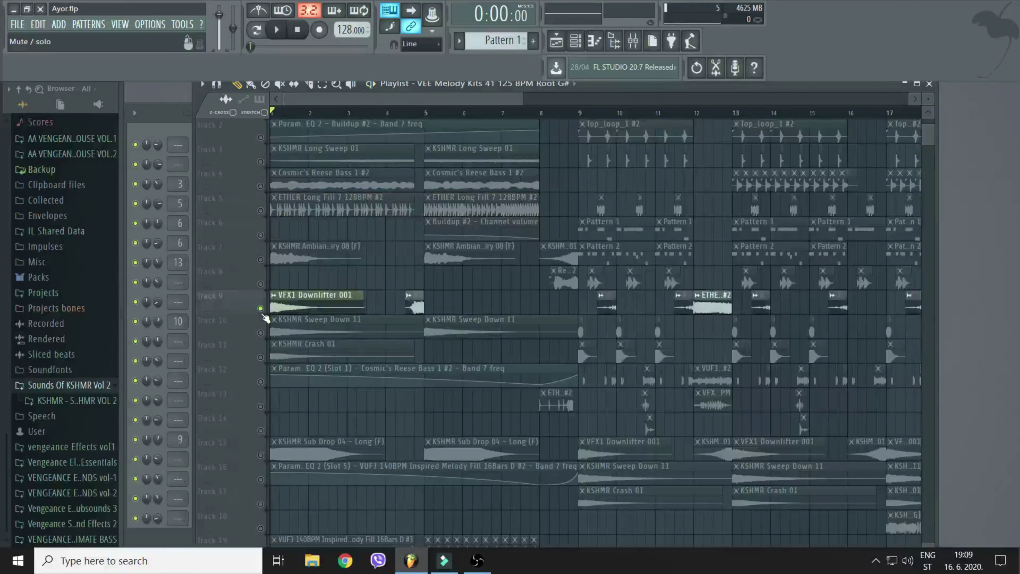
pyautogui.press('space')
pyautogui.click(260, 332)
pyautogui.click(260, 357)
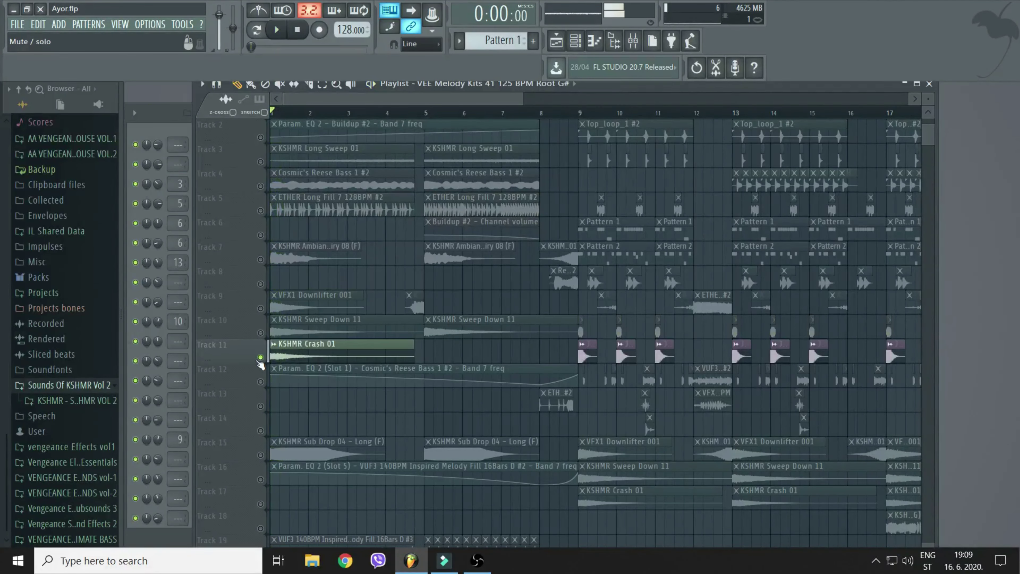
pyautogui.press('space')
# Solo the KSHMR Sub Drop 04 clips on track 15 and play them from bar 1
pyautogui.scroll(-4, 260, 454)
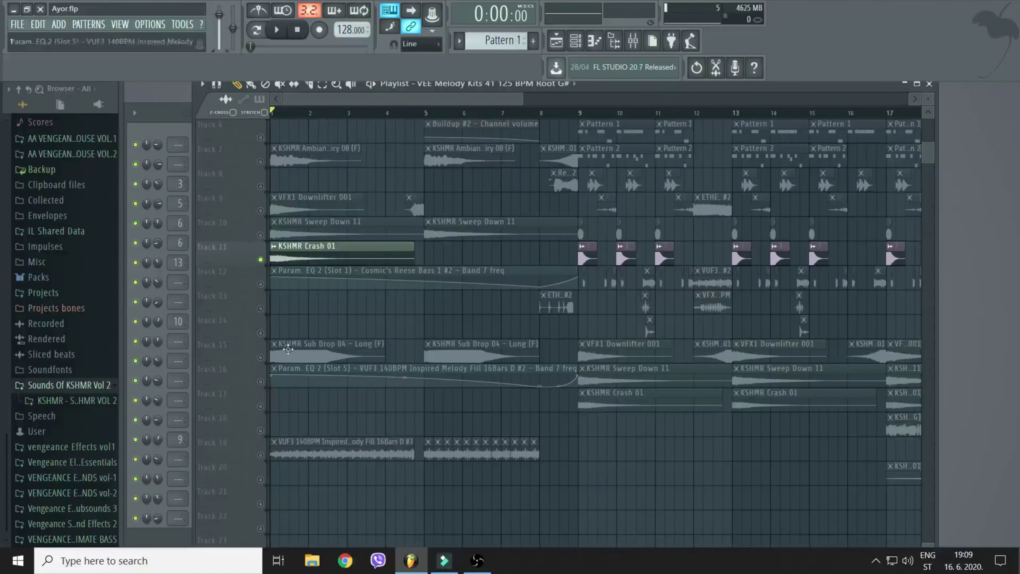
pyautogui.click(260, 357)
pyautogui.press('space')
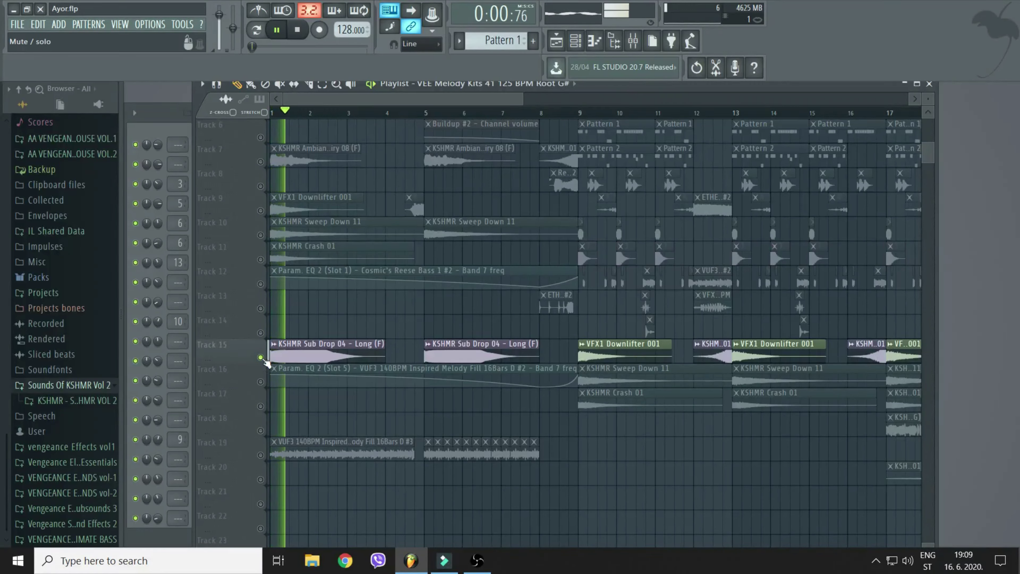
pyautogui.press('space')
# Solo the VUF3 140BPM Inspired Melody Fill clips on track 19 and play them from the start
pyautogui.click(260, 455)
pyautogui.press('space')
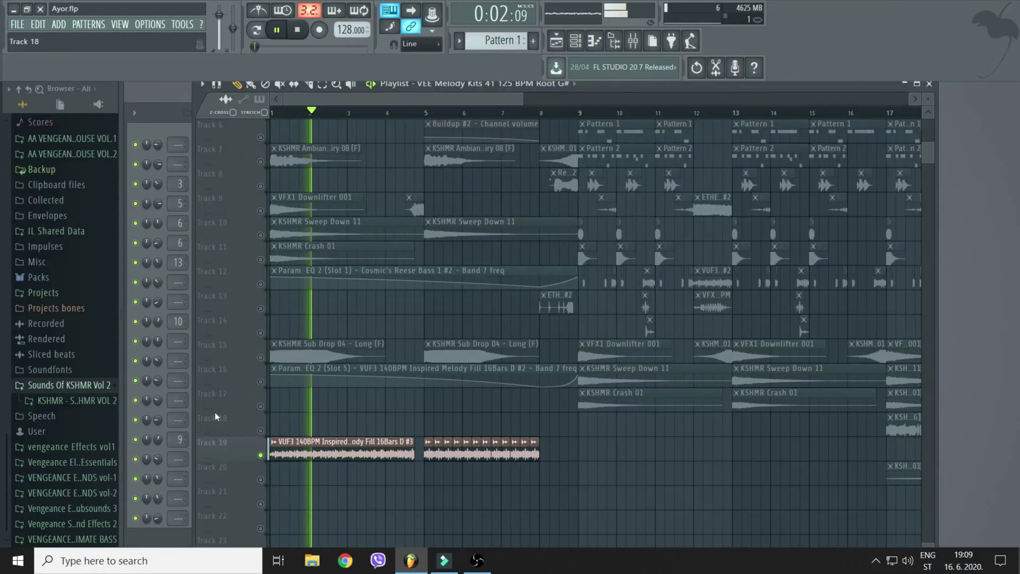
pyautogui.press('space')
# Enable the Param. EQ 2 automation on track 16 with the melody fill and listen from bars 1 and 5
pyautogui.click(260, 382)
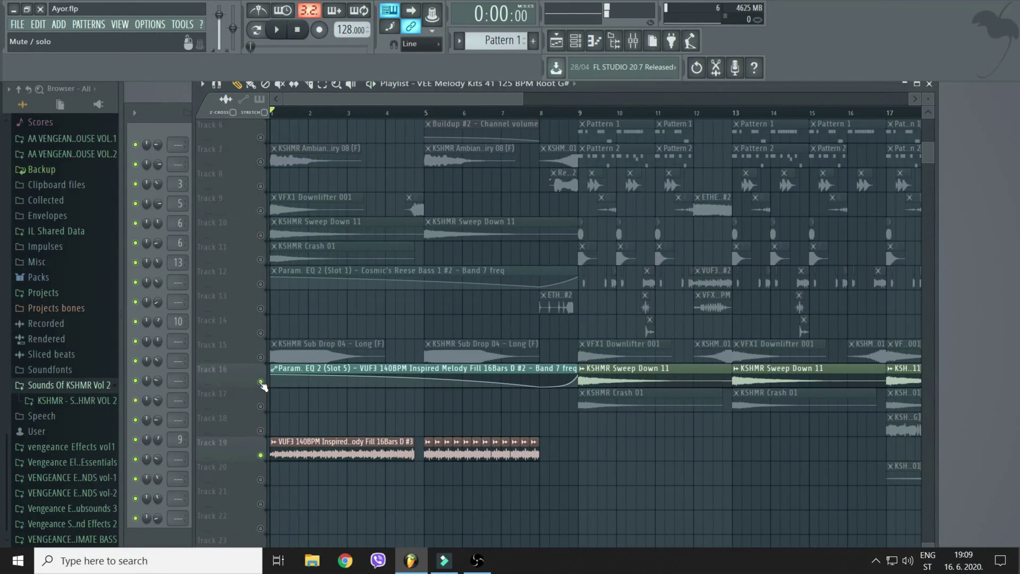
pyautogui.press('space')
pyautogui.click(424, 115)
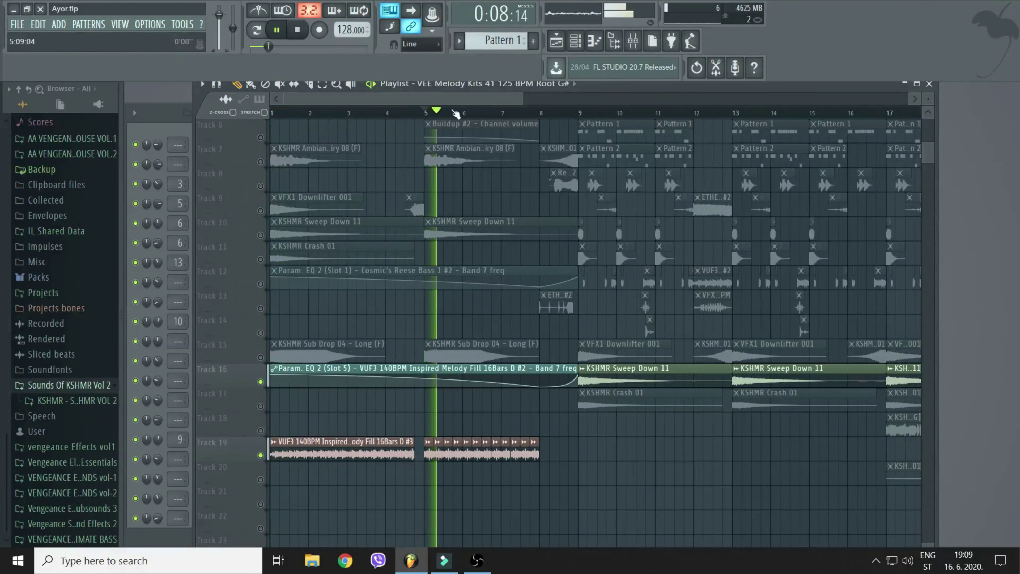
pyautogui.press('space')
# Solo the KSHMR Ambiance - Airy 08 clips on track 7 and listen to them from bar 1 and near bar 5
pyautogui.scroll(5, 448, 281)
pyautogui.click(260, 284)
pyautogui.press('space')
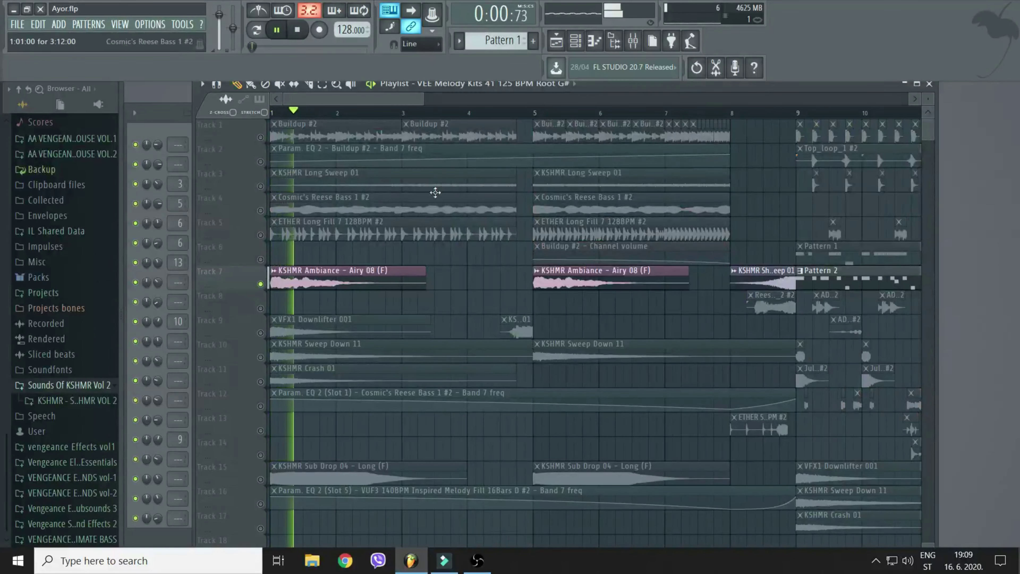
pyautogui.click(521, 113)
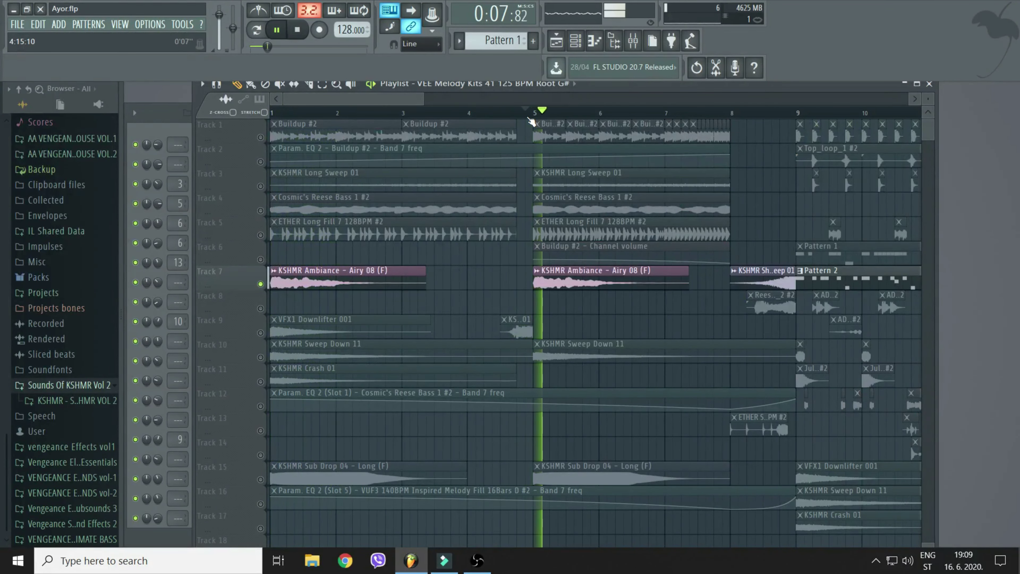
pyautogui.press('space')
# Solo track 9 and play its short KSHMR clip leading into bar 5
pyautogui.scroll(-3, 531, 122)
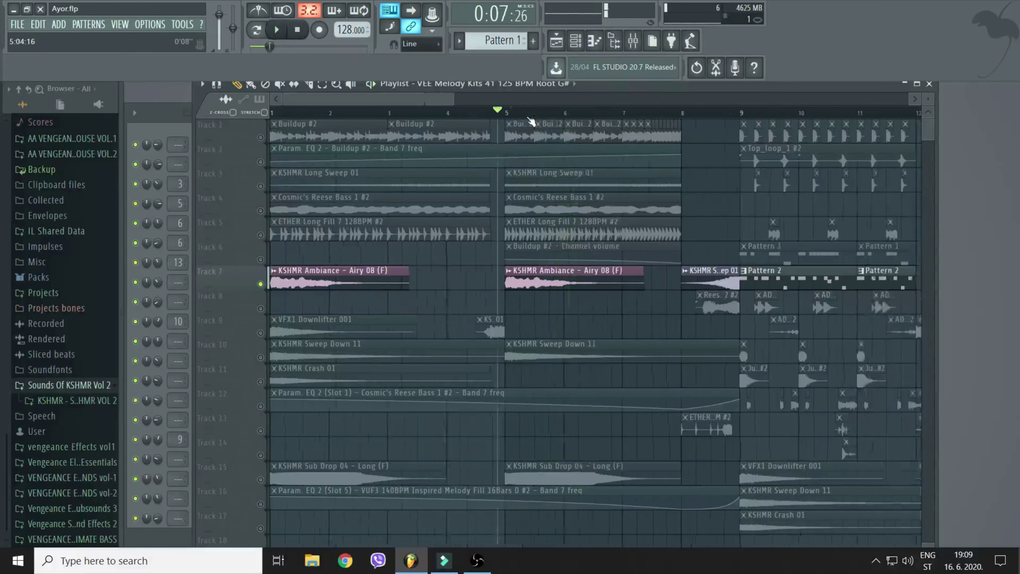
pyautogui.scroll(-2, 531, 122)
pyautogui.scroll(5, 392, 120)
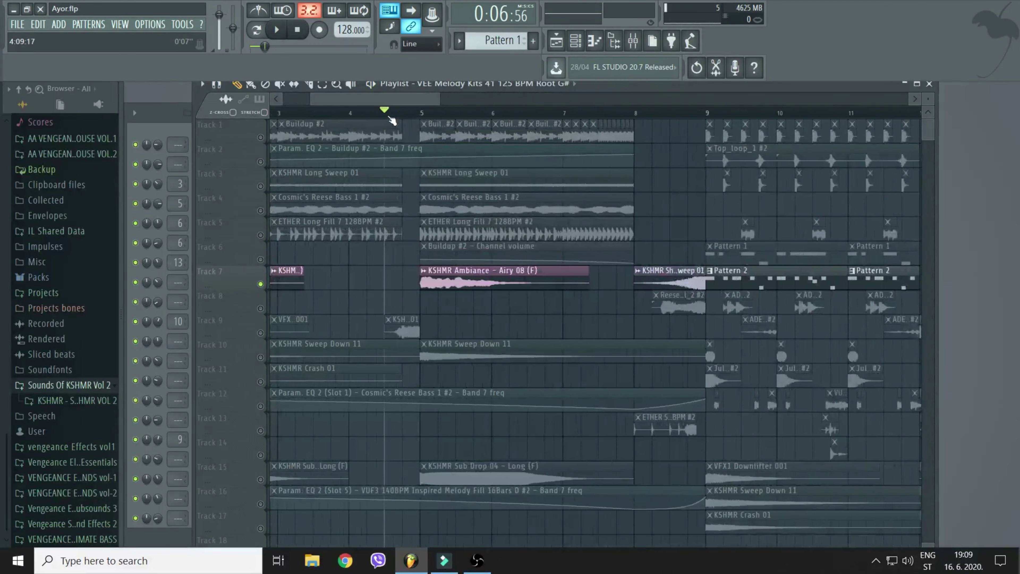
pyautogui.click(261, 333)
pyautogui.press('space')
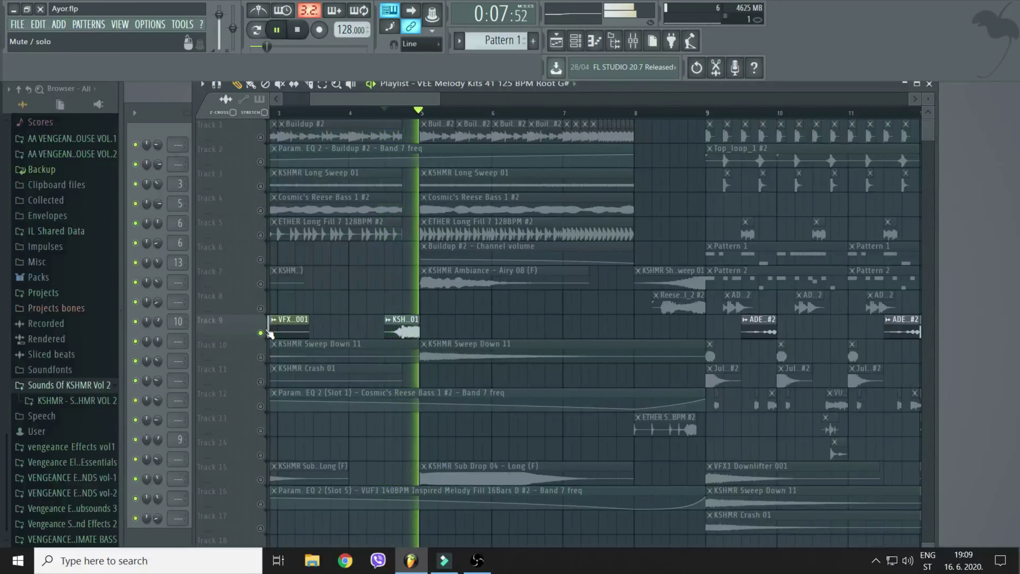
pyautogui.press('space')
# Solo track 14, play its KSHMR clip leading into bar 25, and unmute all tracks
pyautogui.scroll(-3, 266, 333)
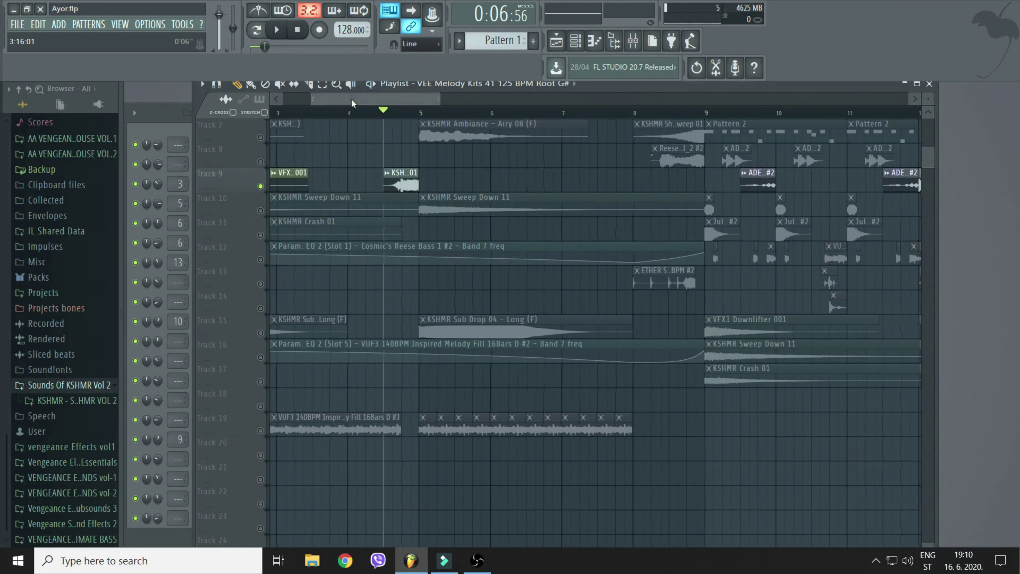
pyautogui.moveTo(354, 99); pyautogui.dragTo(600, 72)
pyautogui.click(569, 112)
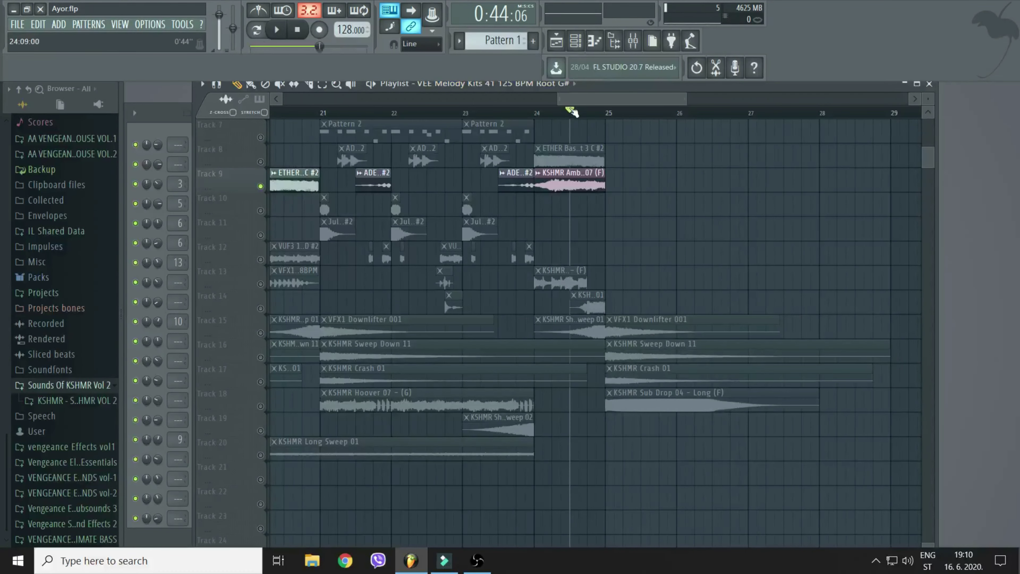
pyautogui.click(263, 314)
pyautogui.press('space')
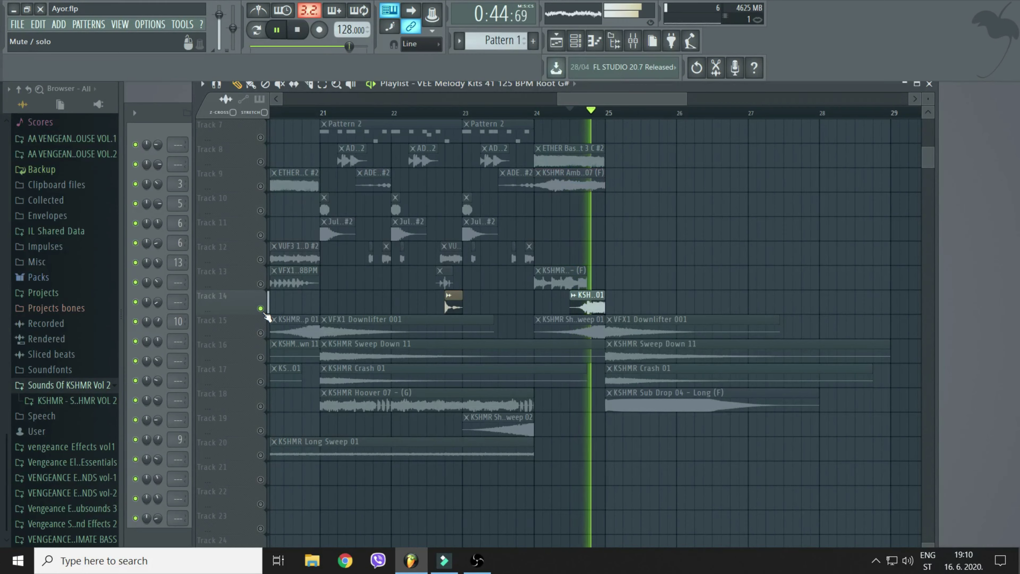
pyautogui.press('space')
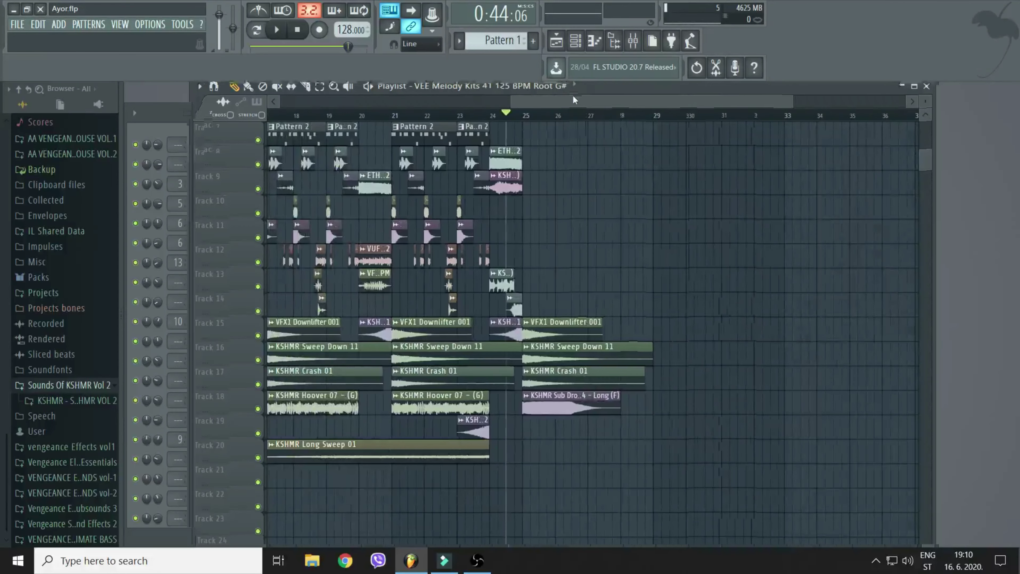
# Select every clip in the playlist and shift the whole arrangement eight bars to the right so it starts at bar 9
pyautogui.moveTo(572, 94)
pyautogui.mouseDown()
pyautogui.moveTo(533, 78)
pyautogui.moveTo(464, 141)
pyautogui.moveTo(564, 111)
pyautogui.moveTo(426, 117)
pyautogui.moveTo(336, 136)
pyautogui.moveTo(353, 114)
pyautogui.moveTo(391, 128)
pyautogui.mouseUp()
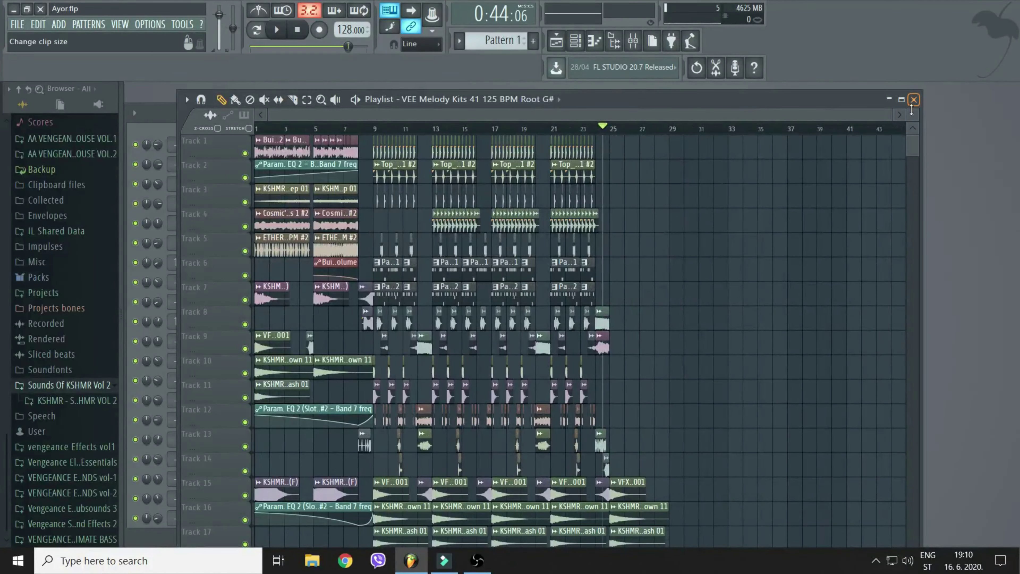
pyautogui.moveTo(911, 111); pyautogui.dragTo(911, 129)
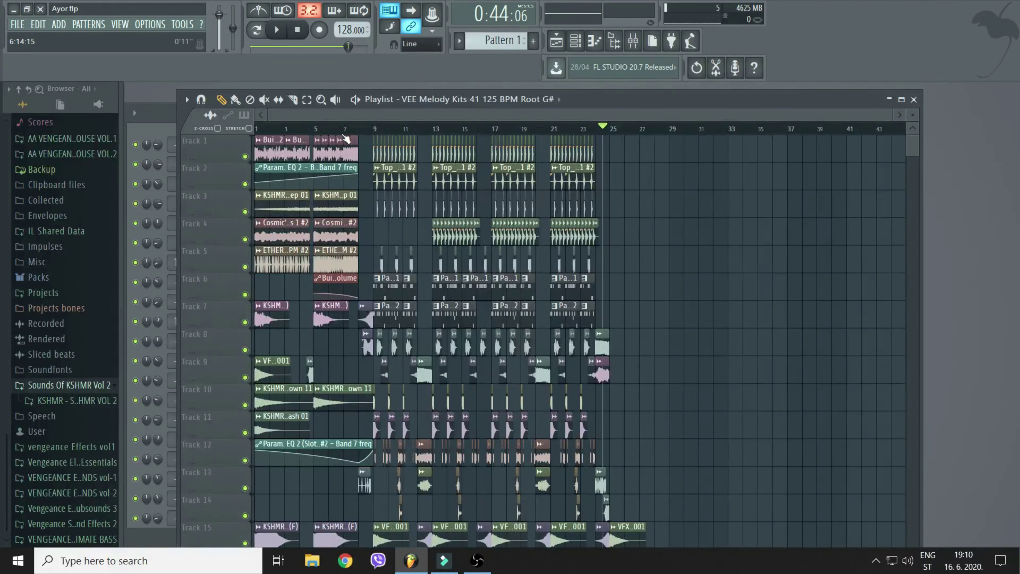
pyautogui.scroll(-5, 627, 295)
pyautogui.scroll(5, 627, 295)
pyautogui.hotkey('ctrl', 'a')
pyautogui.scroll(-3, 562, 342)
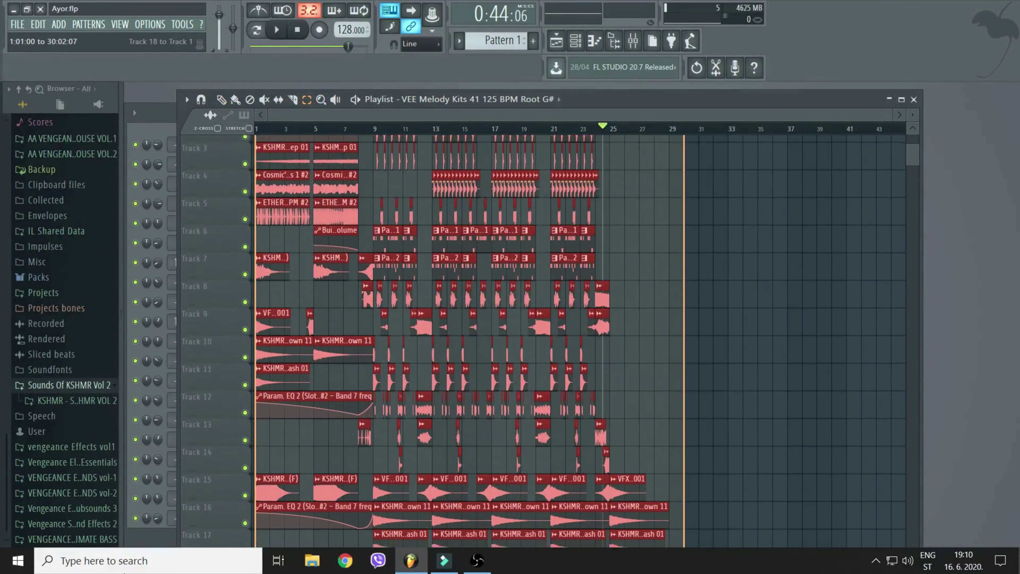
pyautogui.scroll(-5, 449, 325)
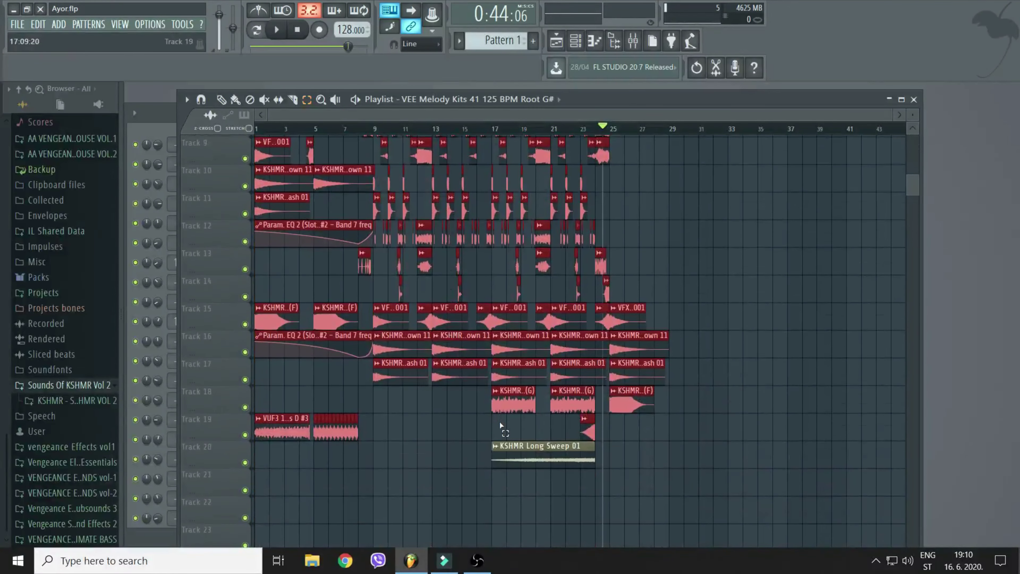
pyautogui.scroll(8, 441, 322)
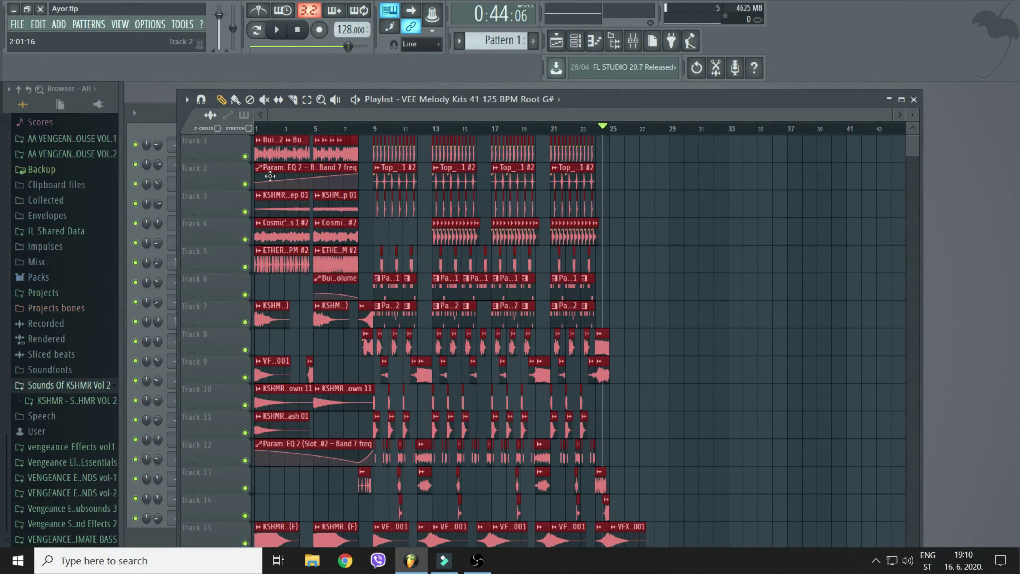
pyautogui.scroll(4, 270, 175)
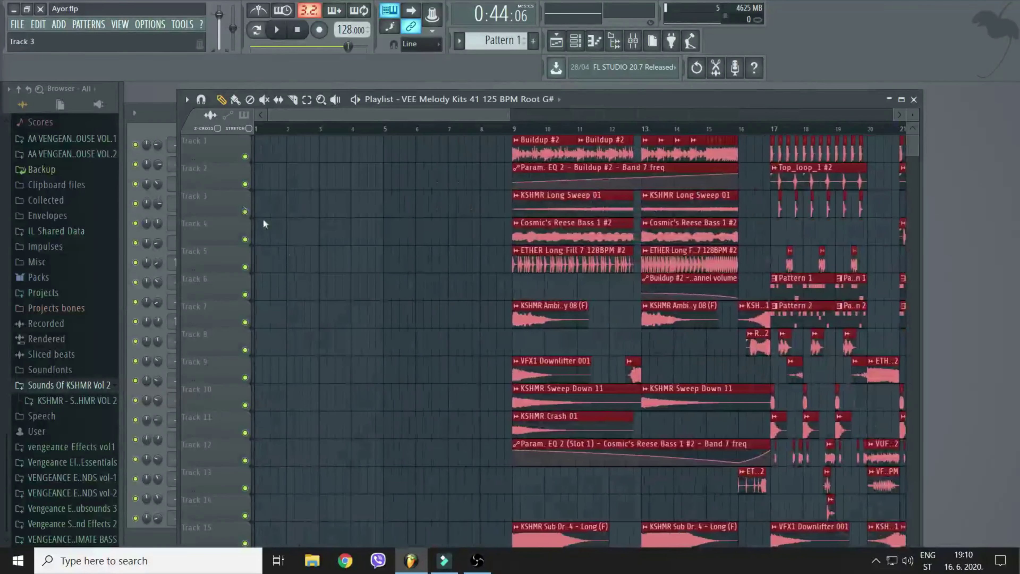
pyautogui.click(314, 261)
# Copy the drum clips on tracks 1 to 3 from bar 17, including Top_loop_1 #2, to bar 1 on the same tracks
pyautogui.moveTo(376, 128); pyautogui.dragTo(402, 133)
pyautogui.click(401, 132)
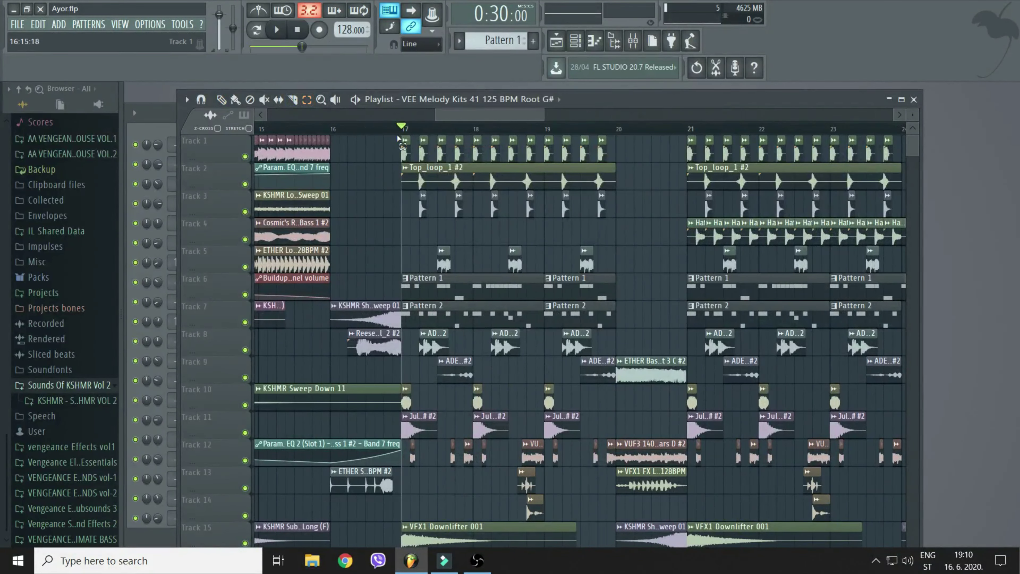
pyautogui.moveTo(399, 139); pyautogui.dragTo(626, 203)
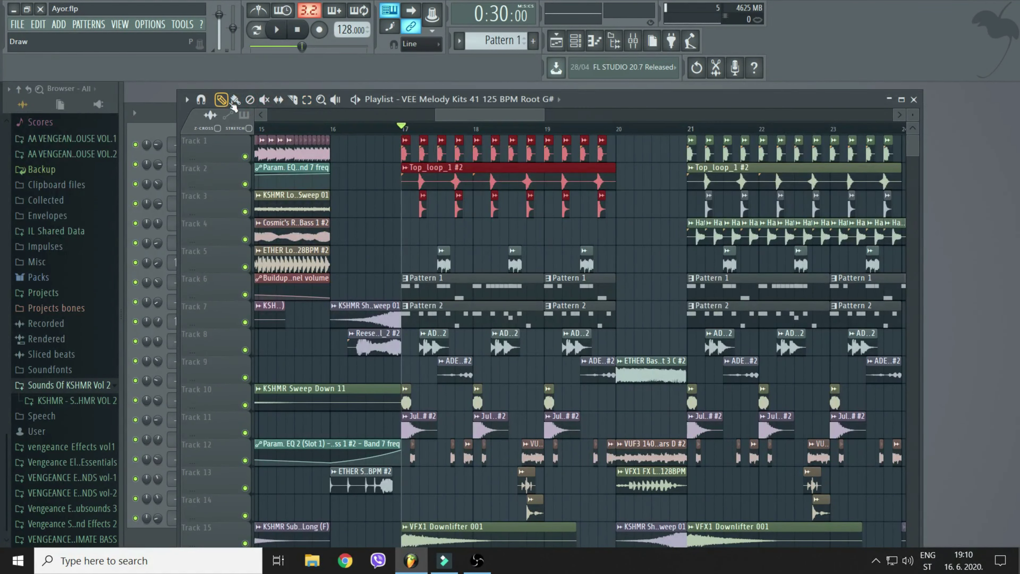
pyautogui.scroll(-4, 441, 128)
pyautogui.hotkey('ctrl', 'b')
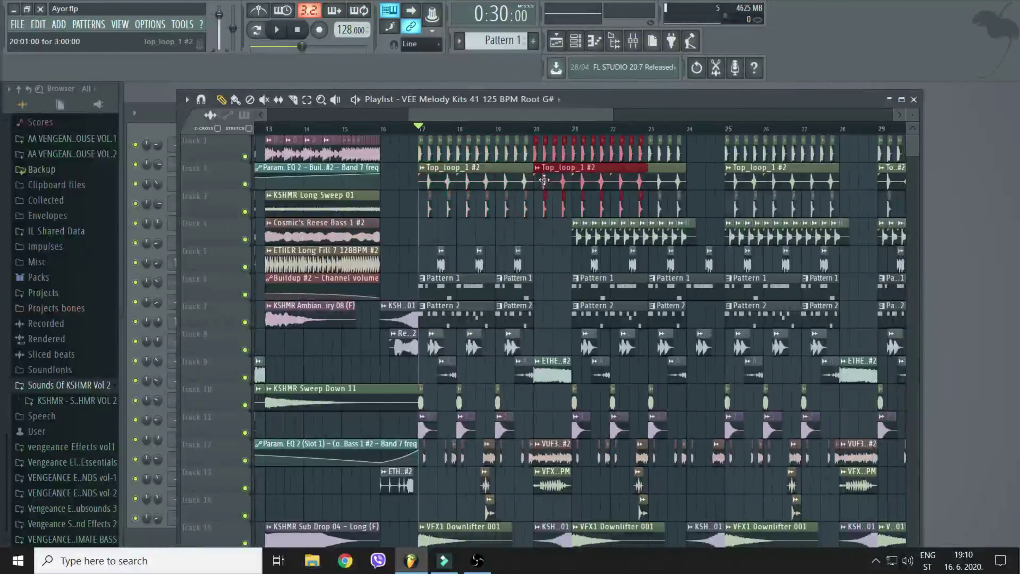
pyautogui.moveTo(561, 180); pyautogui.dragTo(99, 173)
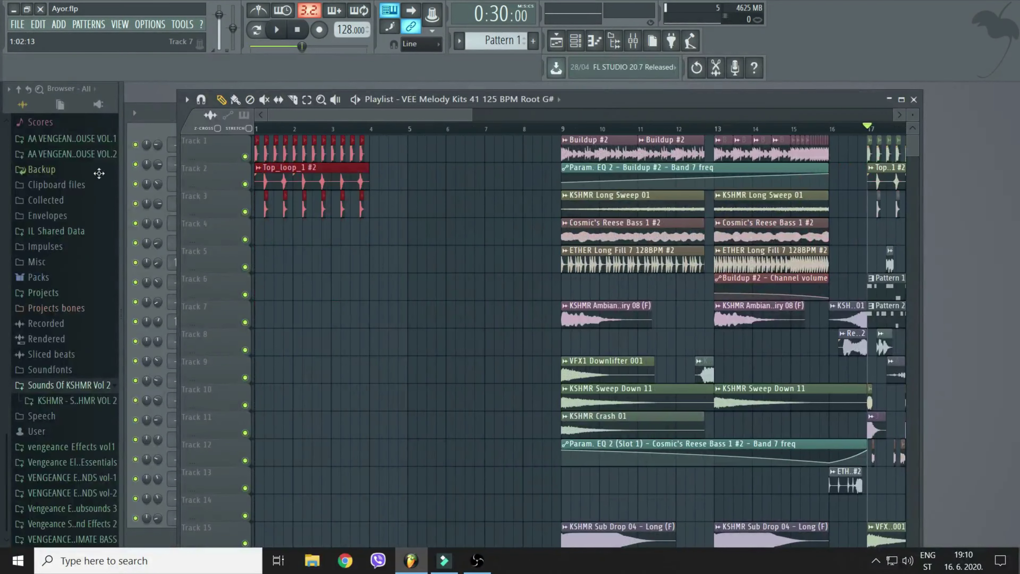
# Duplicate the bar 1 drum clips on tracks 1 to 3, place the copy at bar 5, and play the result
pyautogui.hotkey('ctrl', 'b')
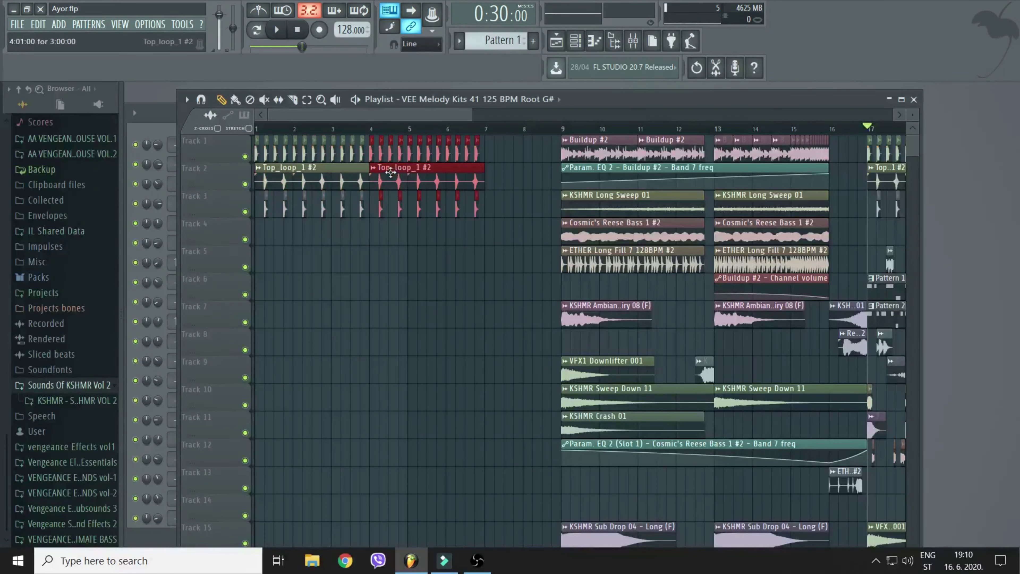
pyautogui.moveTo(389, 175); pyautogui.dragTo(427, 175)
pyautogui.click(420, 286)
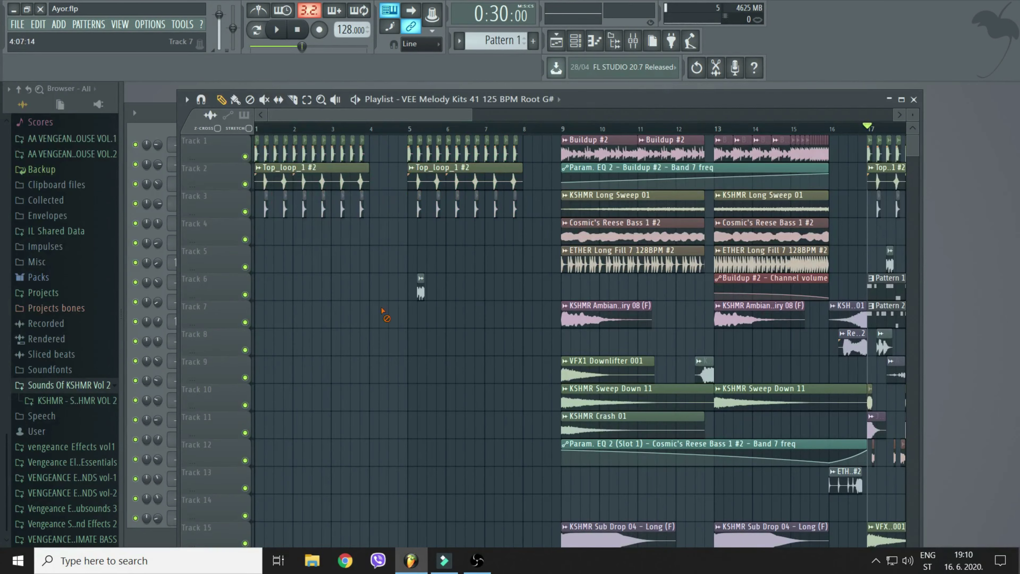
pyautogui.rightClick(421, 286)
pyautogui.press('space')
pyautogui.scroll(-6, 480, 134)
pyautogui.press('space')
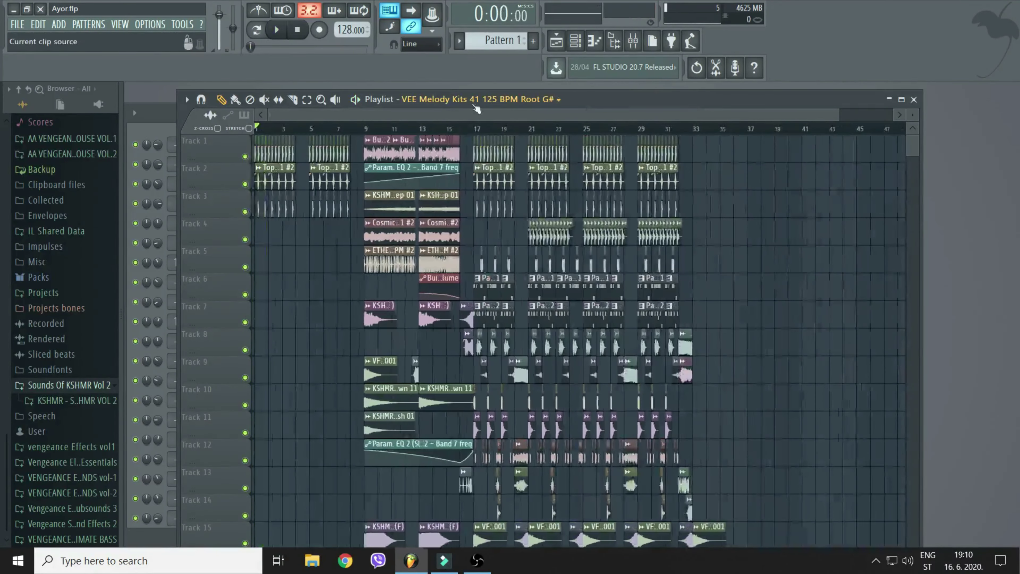
# Copy the short track 10 clip and the JulianJordan_Dropstab01_D# #2 clip from bar 17 to tracks 4 and 5 at bar 1
pyautogui.scroll(10, 479, 133)
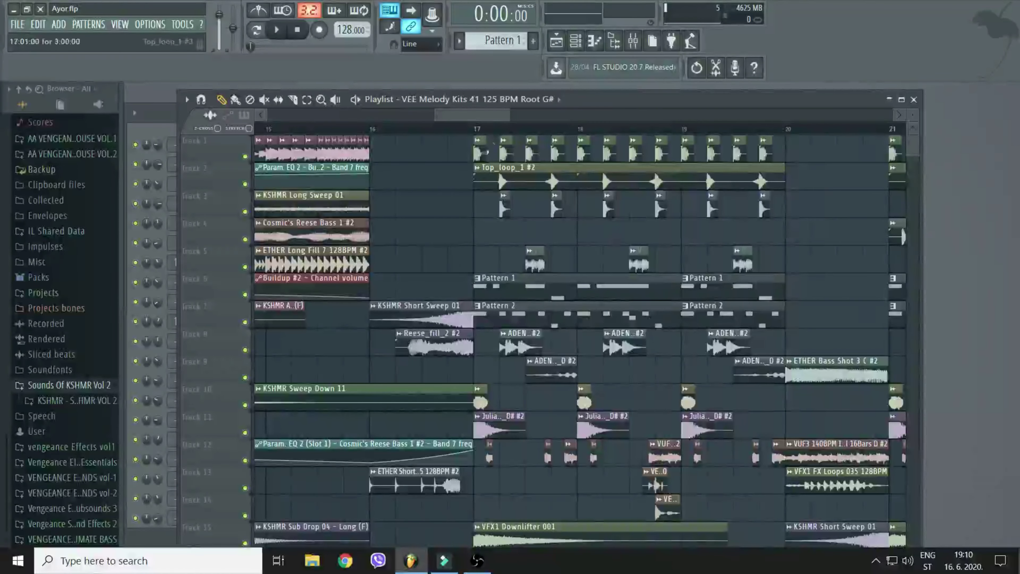
pyautogui.scroll(-5, 452, 296)
pyautogui.hscroll(1, 452, 296)
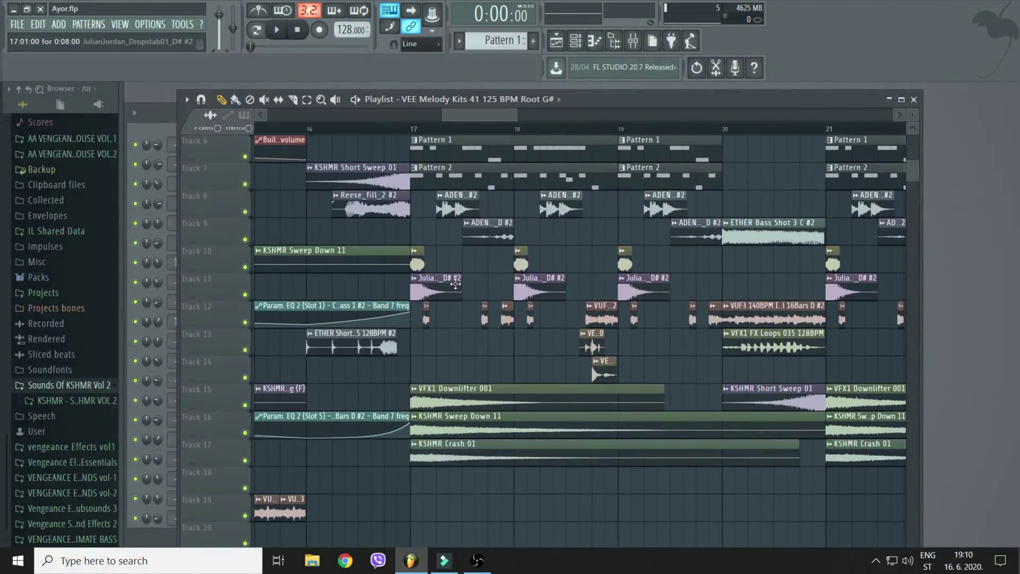
pyautogui.click(307, 99)
pyautogui.moveTo(409, 246); pyautogui.dragTo(461, 301)
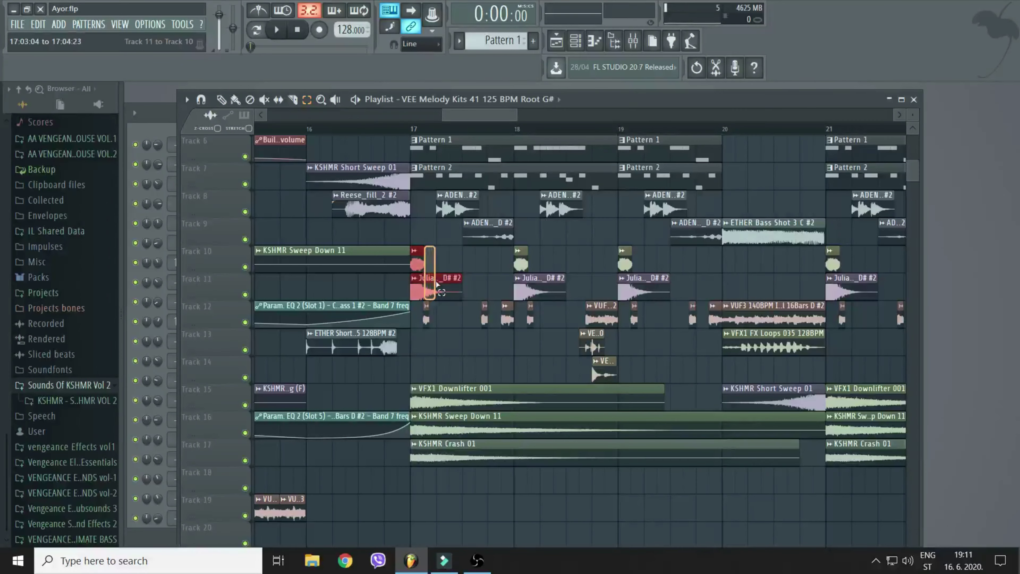
pyautogui.hotkey('ctrl', 'b')
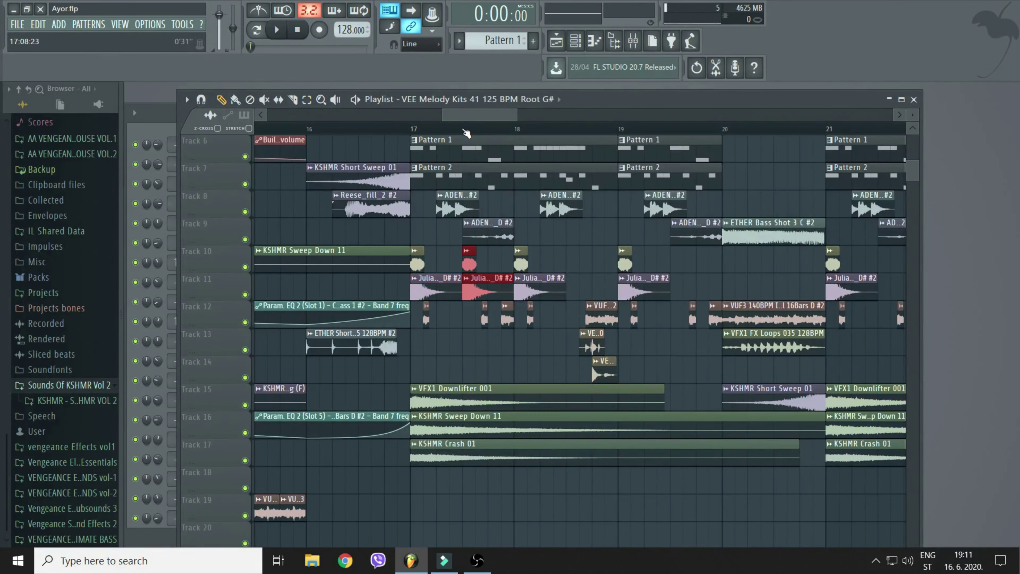
pyautogui.scroll(-4, 467, 225)
pyautogui.moveTo(475, 288); pyautogui.dragTo(75, 280)
# Play the start of the song from bar 1 to hear the copied clips on tracks 4 and 5 with the drums
pyautogui.press('space')
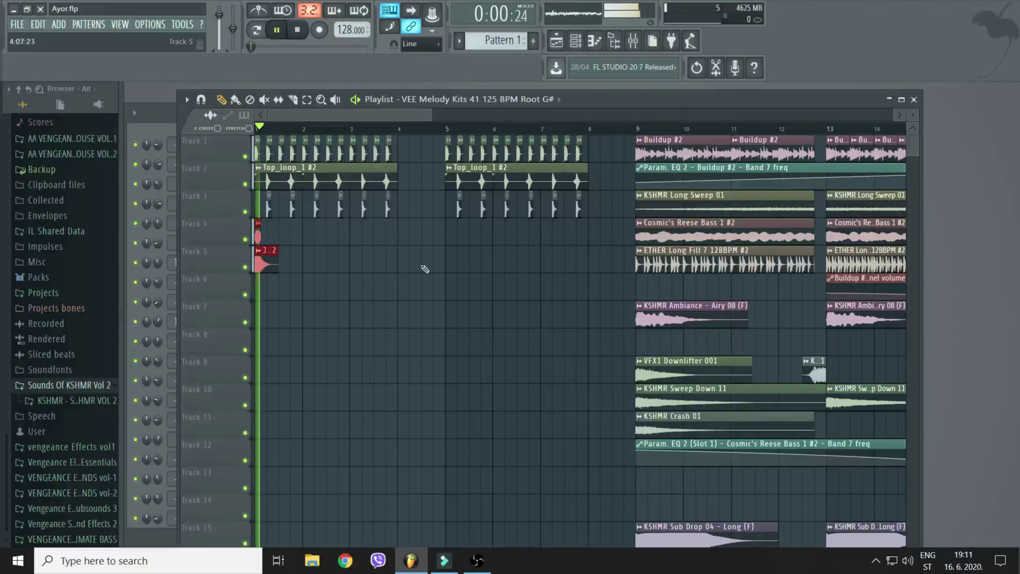
pyautogui.click(498, 280)
pyautogui.click(497, 278)
pyautogui.press('Escape')
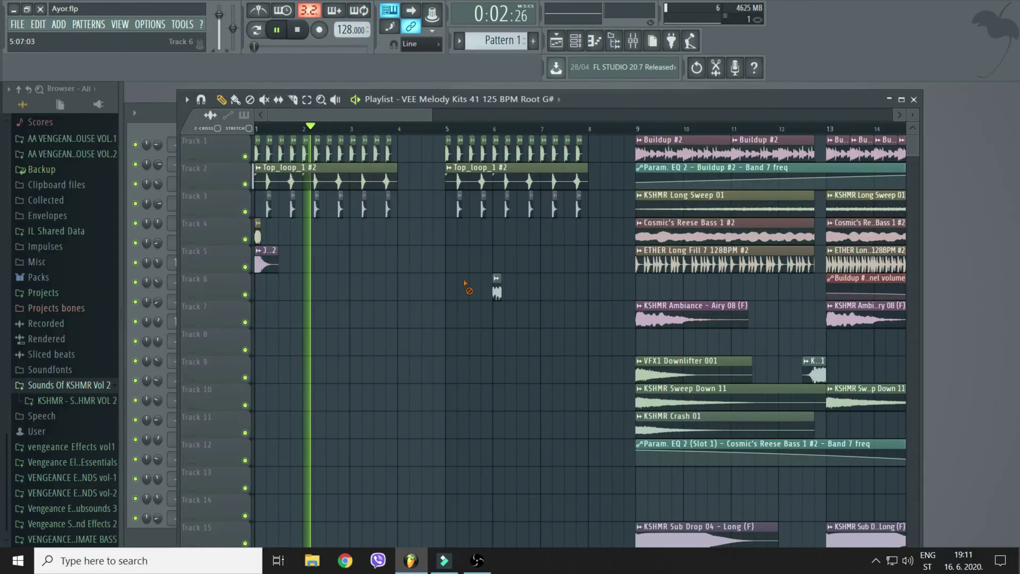
pyautogui.press('space')
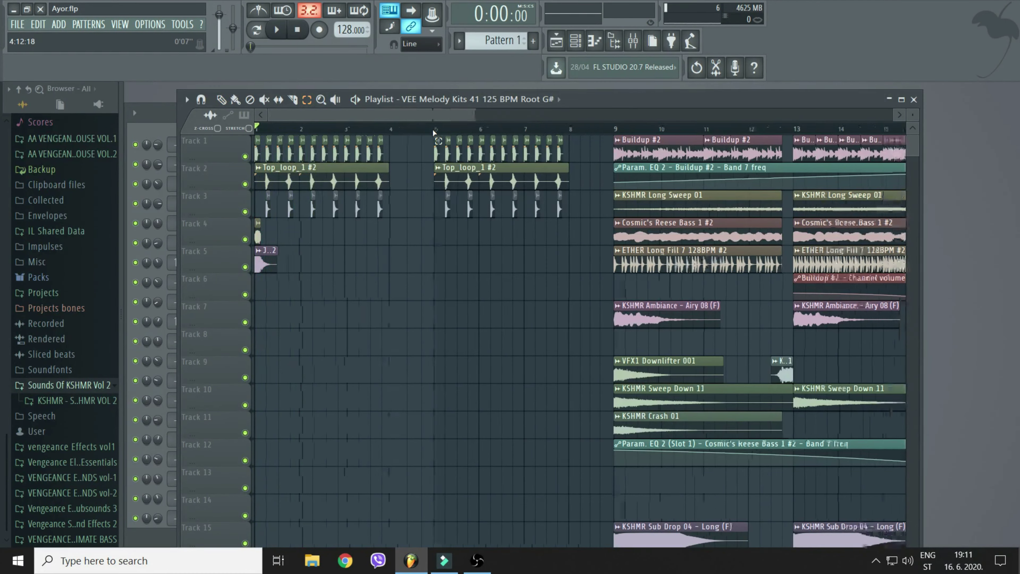
# Repeat the clip pair on tracks 4 and 5 at bars 2 and 3, listening to the intro between the two copies
pyautogui.scroll(-2, 433, 129)
pyautogui.scroll(-5, 405, 283)
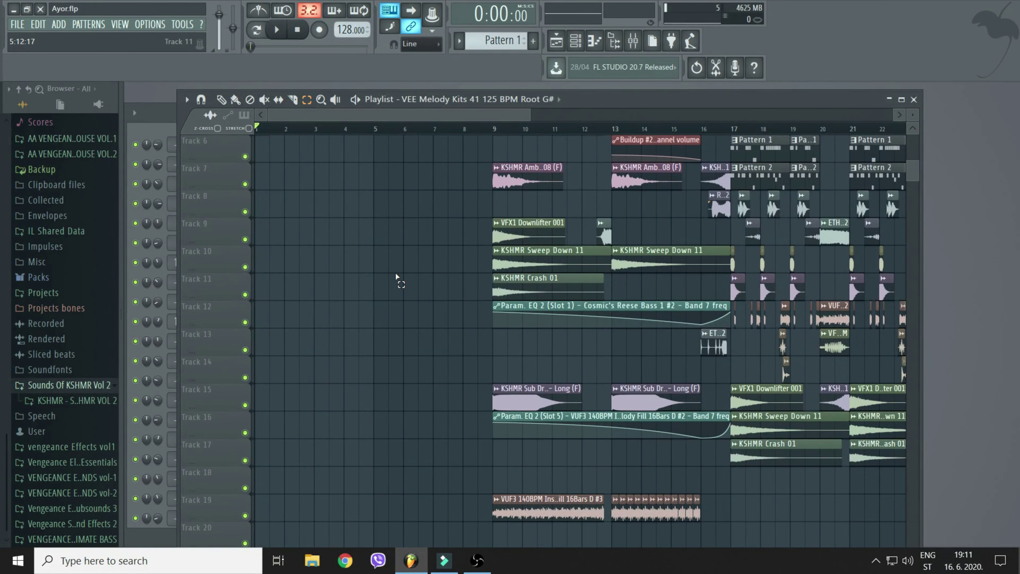
pyautogui.scroll(5, 416, 337)
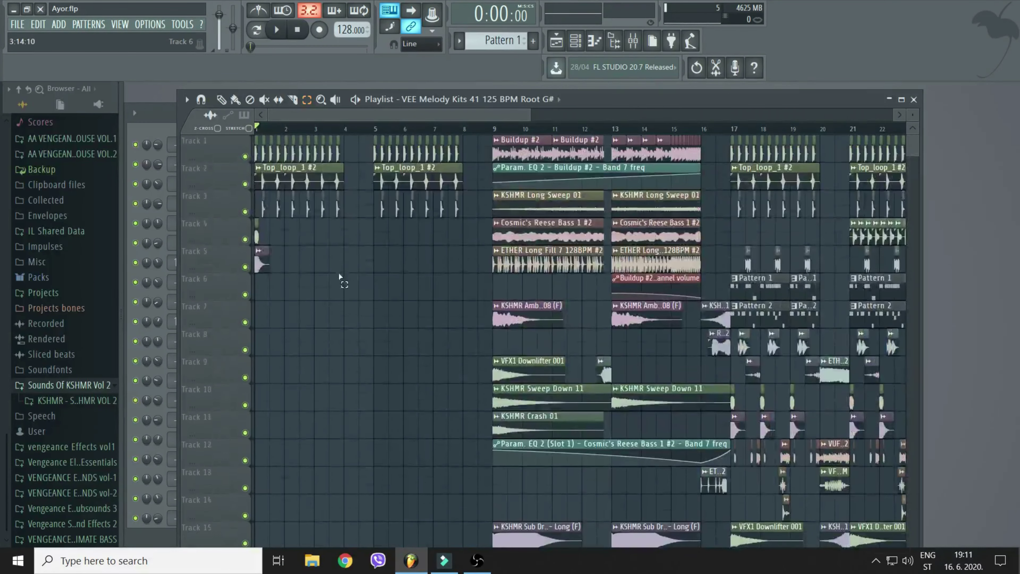
pyautogui.hotkey('ctrl', 'b')
pyautogui.press('space')
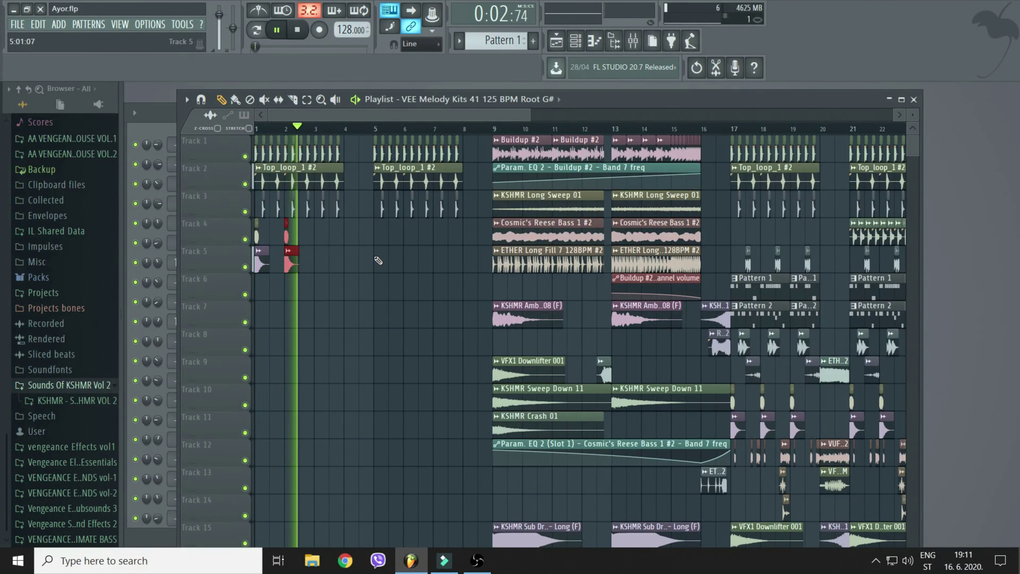
pyautogui.press('space')
pyautogui.hotkey('ctrl', 'b')
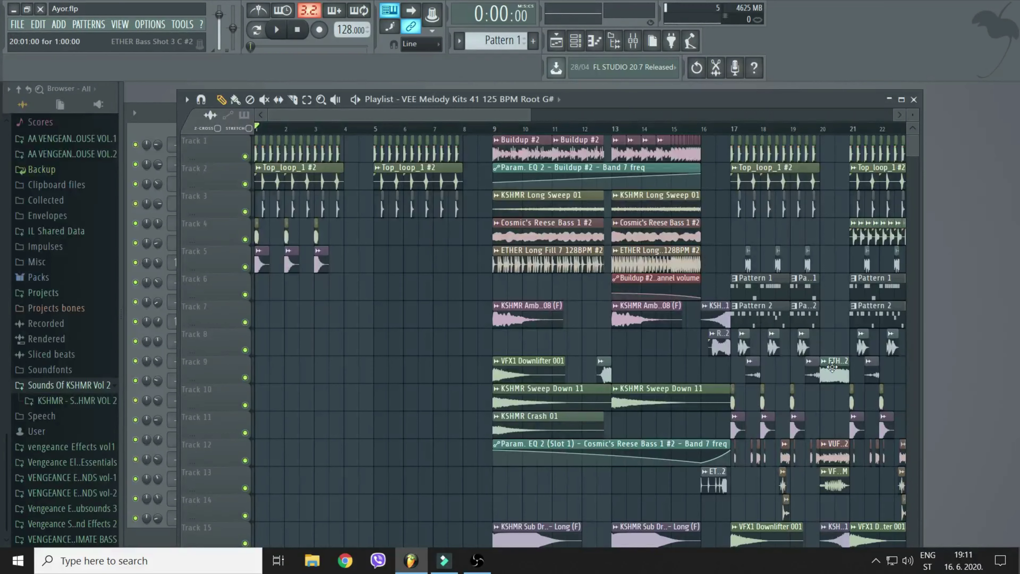
# Add VFX1 FX Loops 035 128BPM on track 5 and the VUF3 140BPM Inspired Melody Fill on track 4 at bar 4, and play them
pyautogui.click(838, 486)
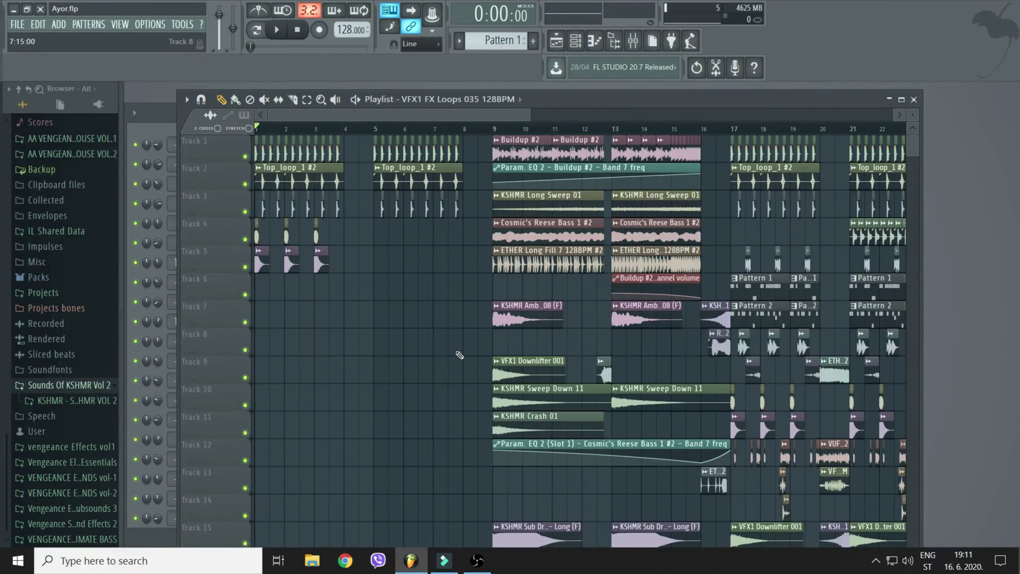
pyautogui.click(349, 269)
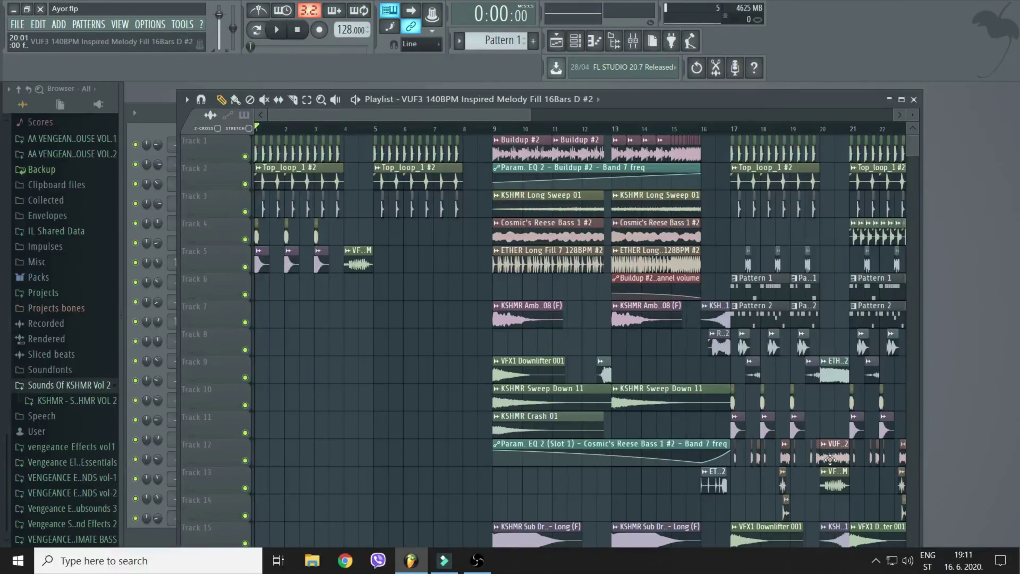
pyautogui.click(345, 241)
pyautogui.press('space')
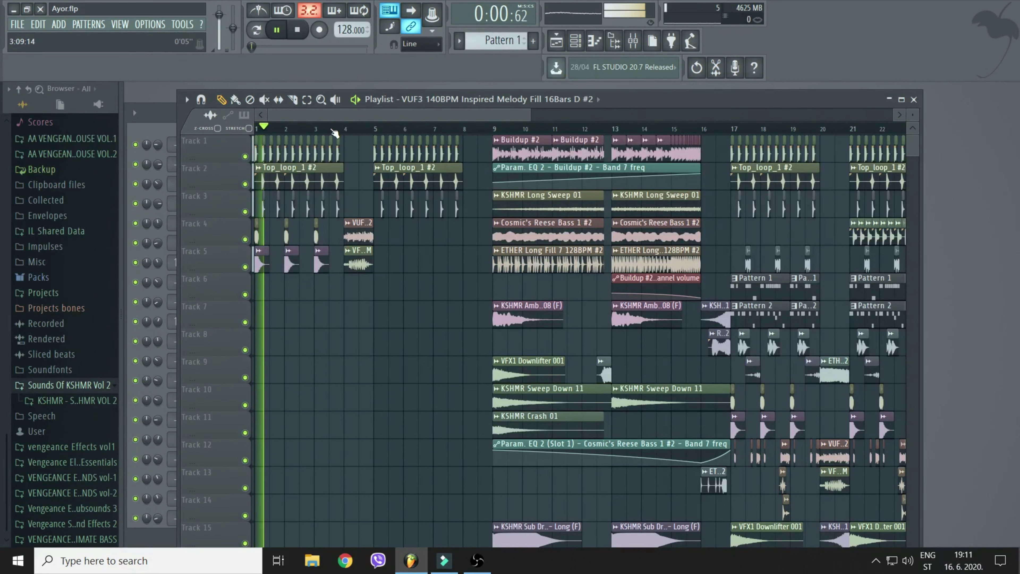
pyautogui.click(334, 128)
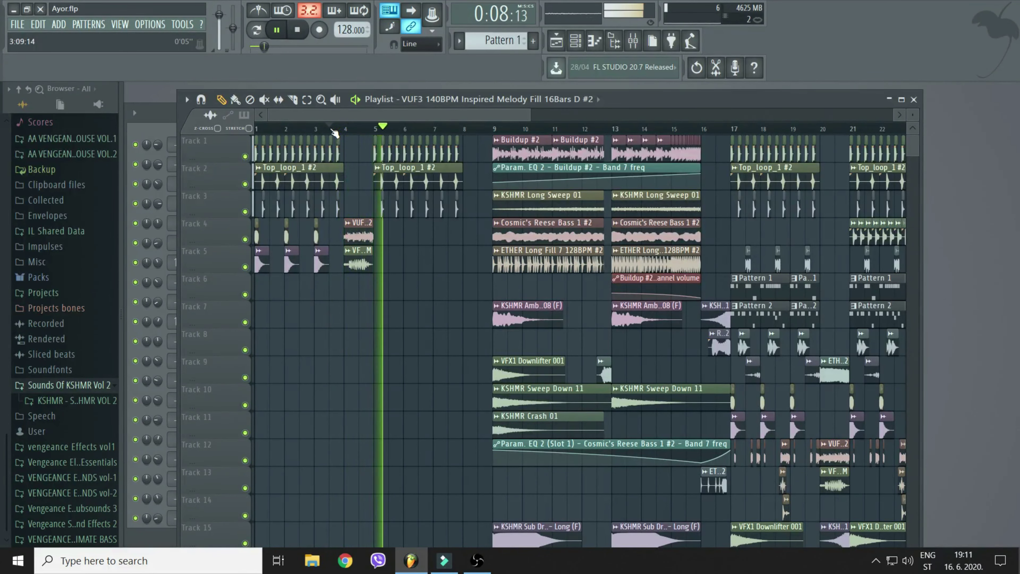
pyautogui.press('space')
# Delete the VUF3 melody fill from track 4 at bar 4 and replay the passage from bar 3
pyautogui.keyDown('ctrl'); pyautogui.scroll(-1, 363, 244); pyautogui.keyUp('ctrl')
pyautogui.rightClick(353, 230)
pyautogui.press('space')
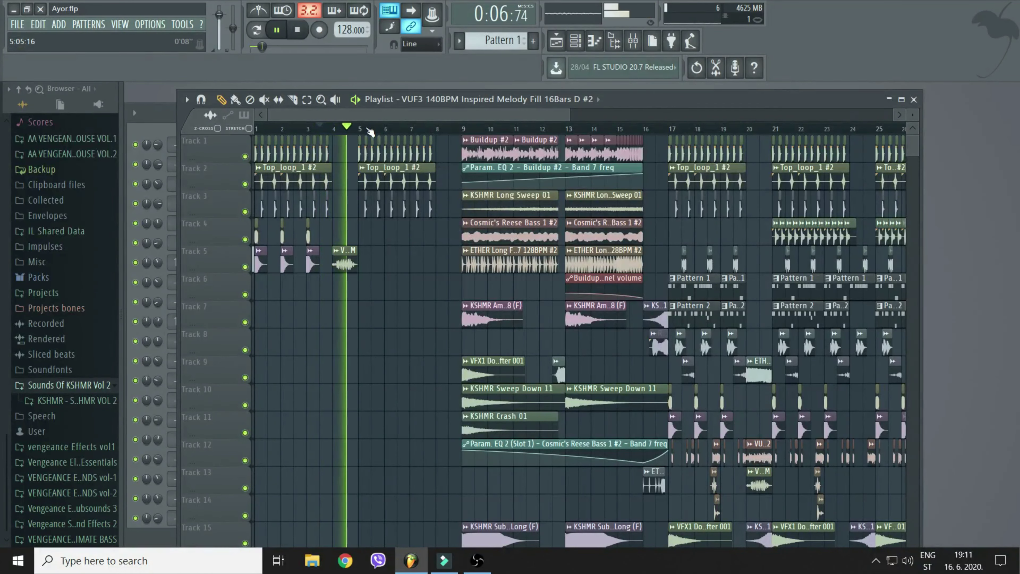
pyautogui.press('space')
# Add a KSHMR Short Sweep 01 clip on track 6 at bar 4 and listen to it leading into bar 5
pyautogui.scroll(-1, 675, 430)
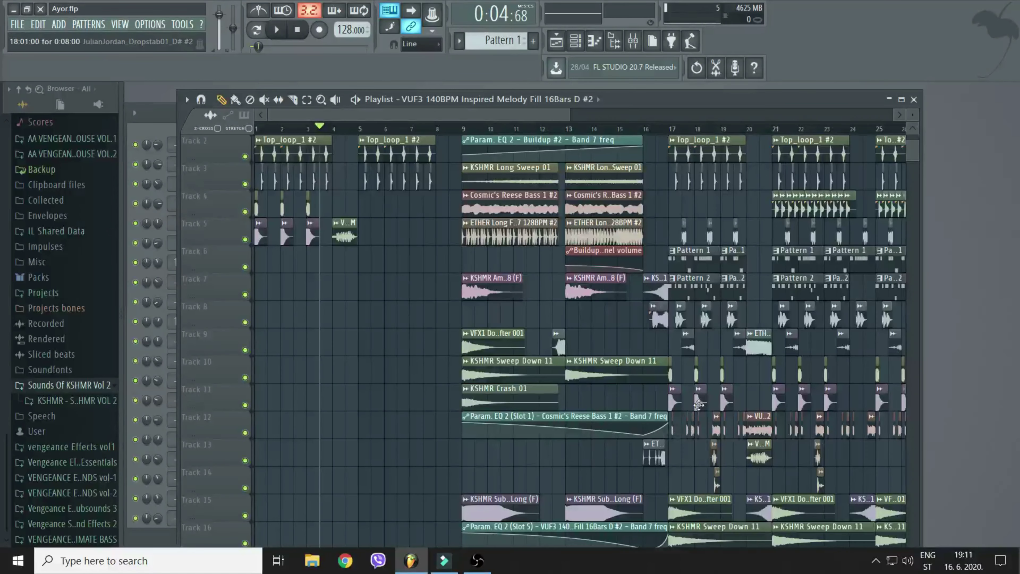
pyautogui.scroll(1, 715, 414)
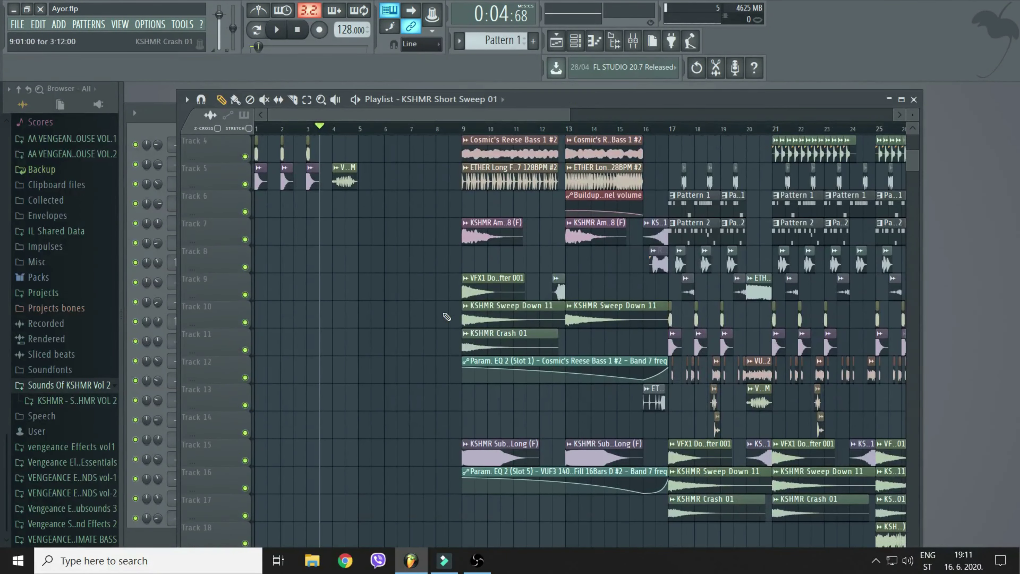
pyautogui.press('space')
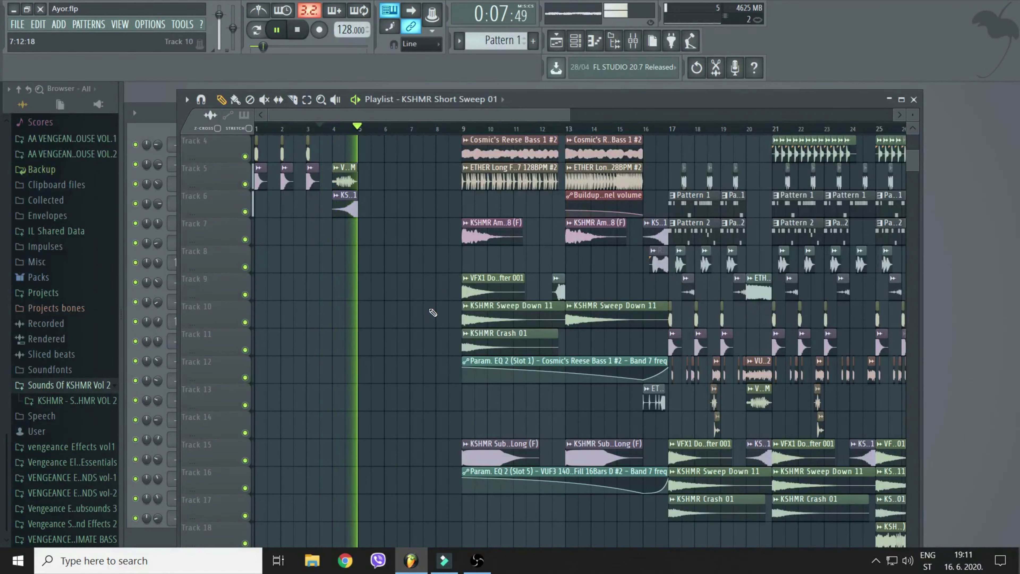
pyautogui.press('space')
# Copy the VFX1 Downlifter 001, KSHMR Sweep Down 11 and KSHMR Crash 01 clips from bar 17 to tracks 7 to 9 at bar 1
pyautogui.scroll(-1, 432, 297)
pyautogui.click(307, 99)
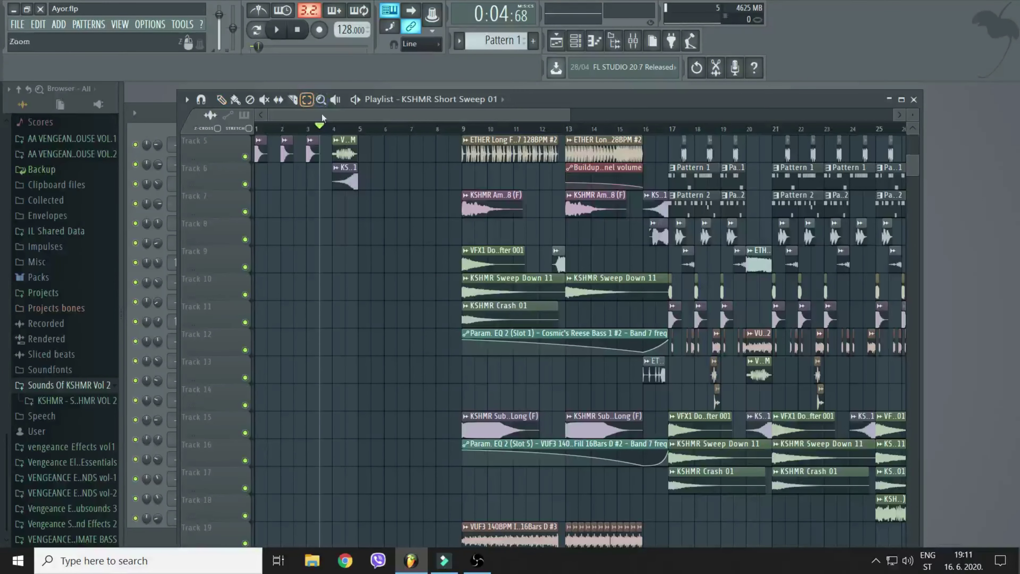
pyautogui.moveTo(688, 428); pyautogui.dragTo(677, 453)
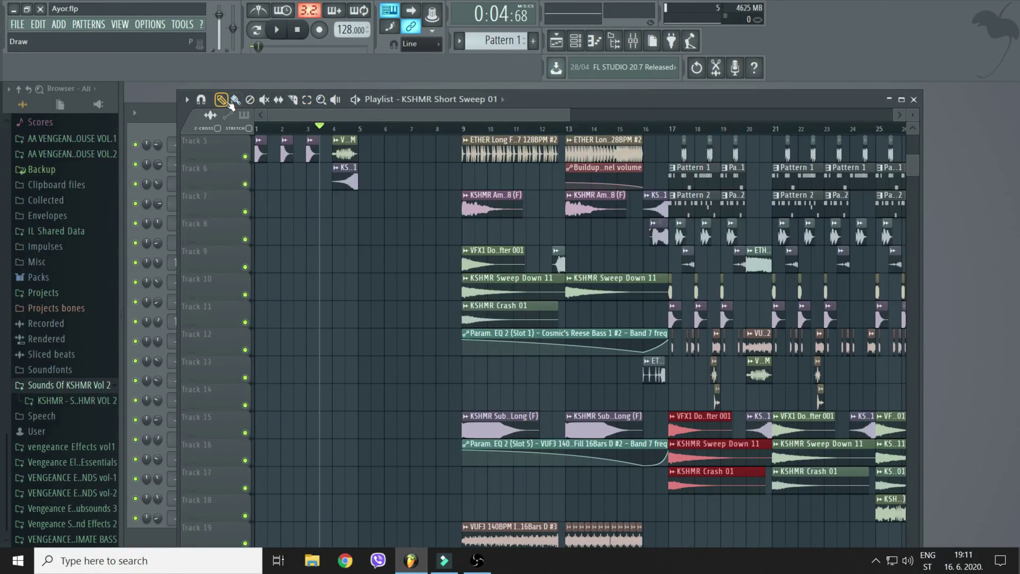
pyautogui.hotkey('ctrl', 'b')
pyautogui.moveTo(795, 445); pyautogui.dragTo(36, 210)
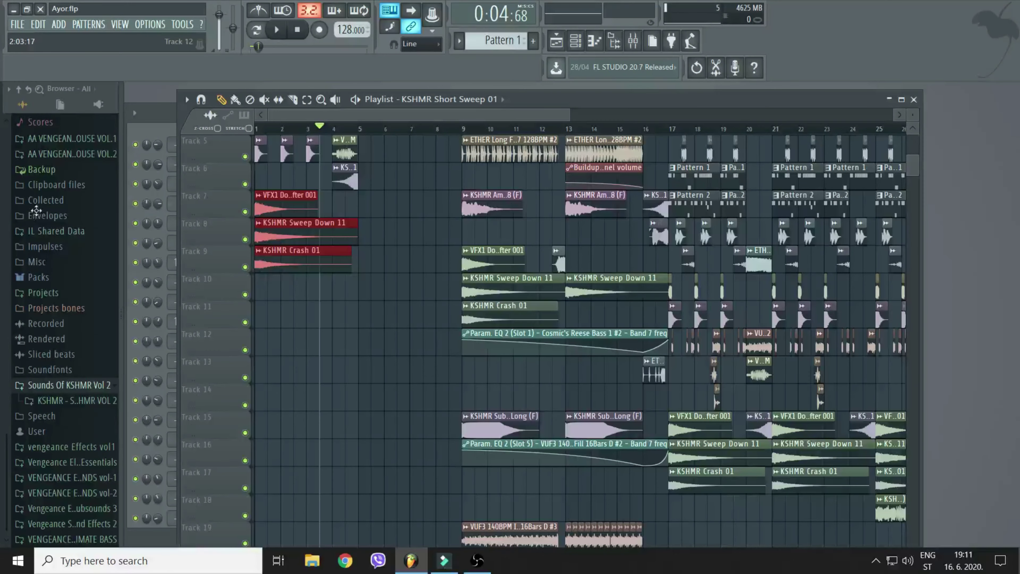
# Play the intro from bar 1 to check how the downlifter, sweep and crash fit with the drums
pyautogui.scroll(3, 331, 116)
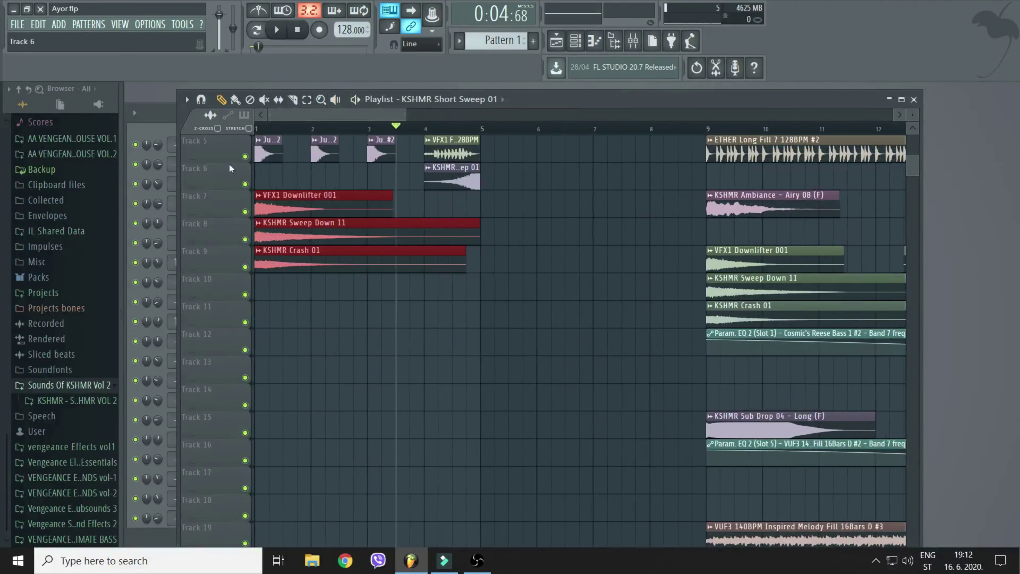
pyautogui.click(580, 261)
pyautogui.rightClick(585, 261)
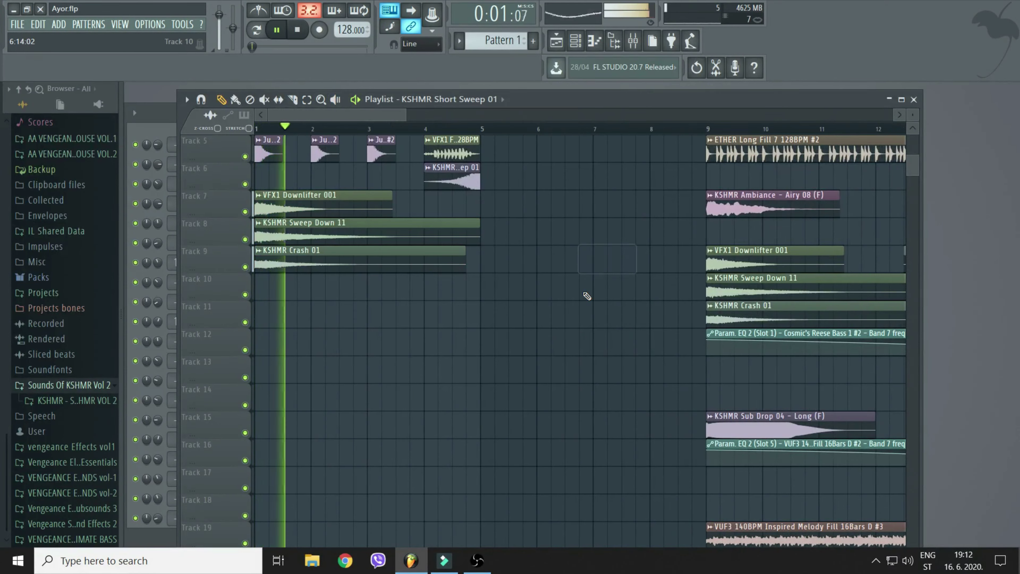
pyautogui.scroll(3, 442, 224)
pyautogui.scroll(-5, 382, 130)
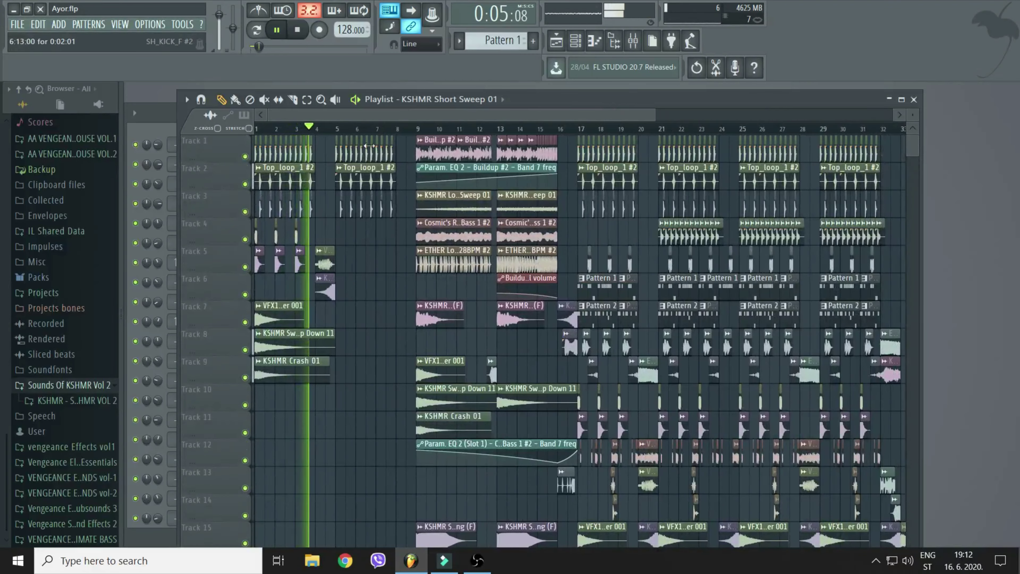
pyautogui.scroll(5, 348, 128)
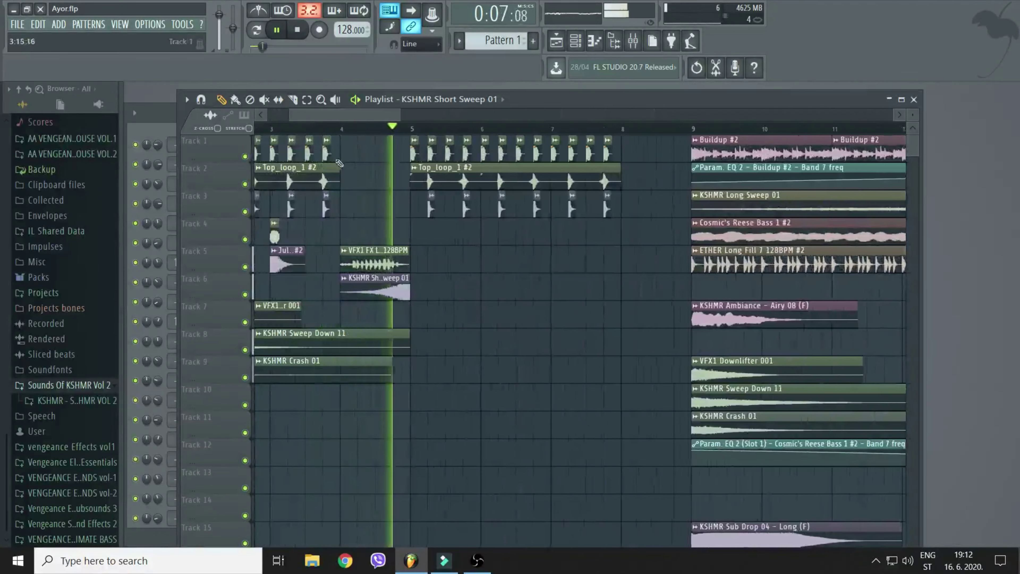
# Extend Top_loop_1 #2 on track 2 to bar 5, continue the KSHMR Clap 02 - Classic 02 hits on track 3 through bar 4, and play them
pyautogui.press('space')
pyautogui.moveTo(464, 177); pyautogui.dragTo(521, 193)
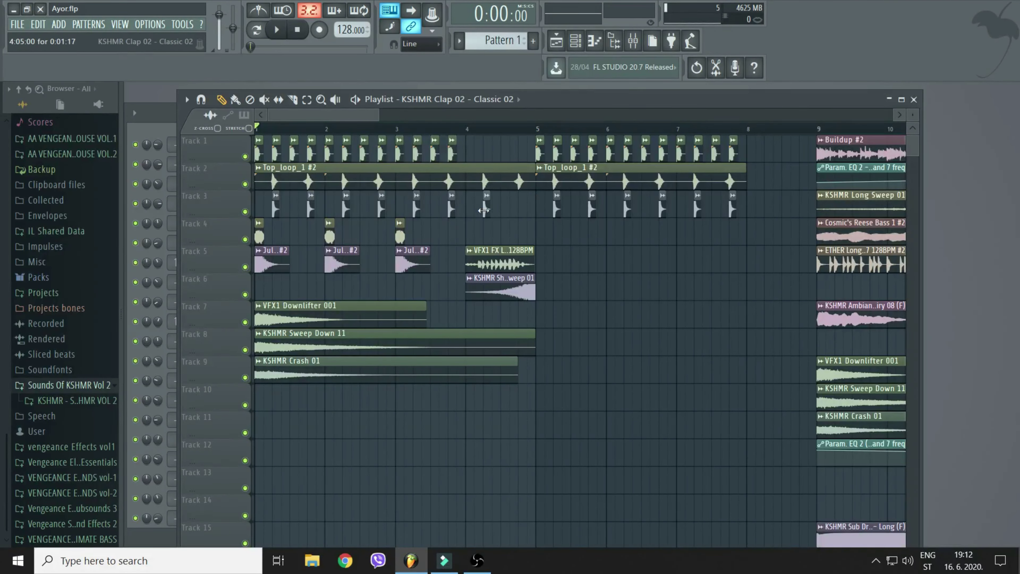
pyautogui.scroll(-3, 454, 135)
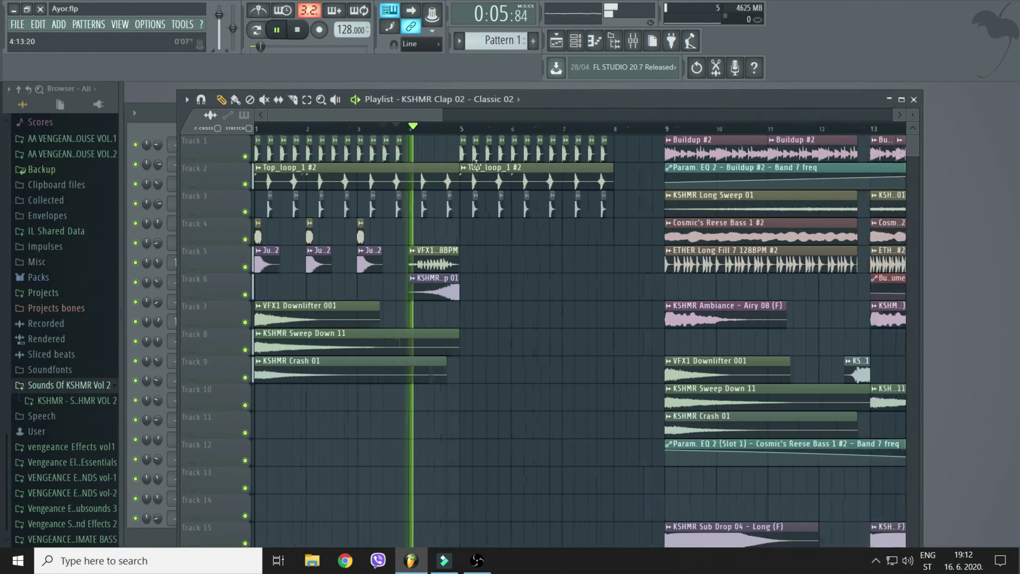
pyautogui.scroll(-5, 413, 137)
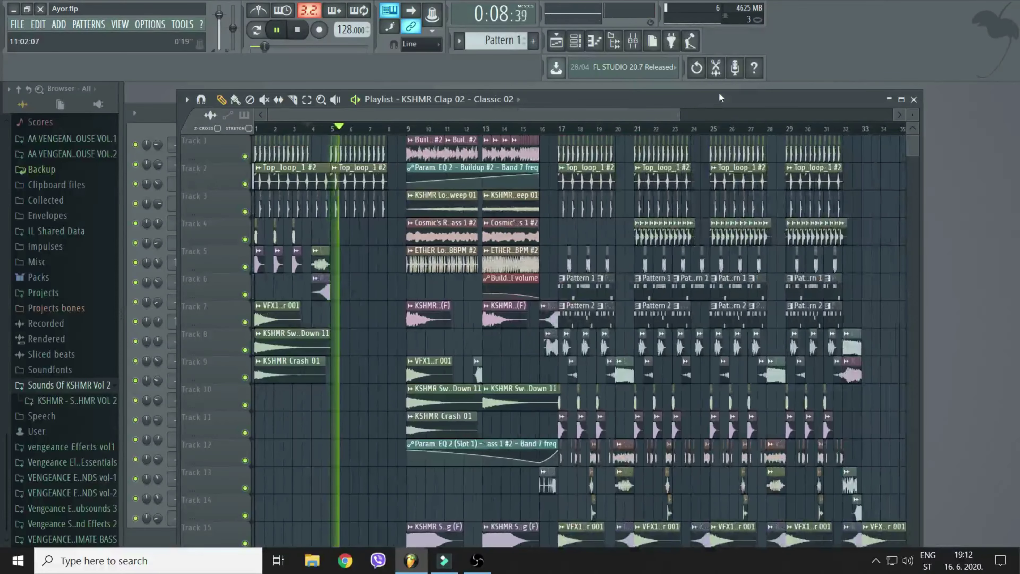
pyautogui.press('space')
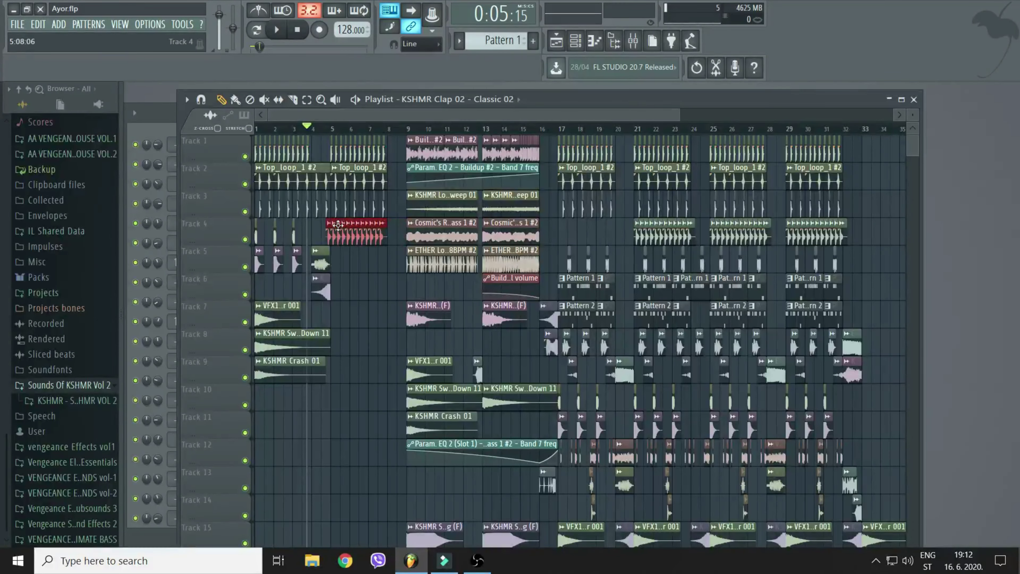
# Copy the Hat_5 #2 run to track 4 at bar 5, line its hits up between the kicks, and play it
pyautogui.scroll(5, 337, 141)
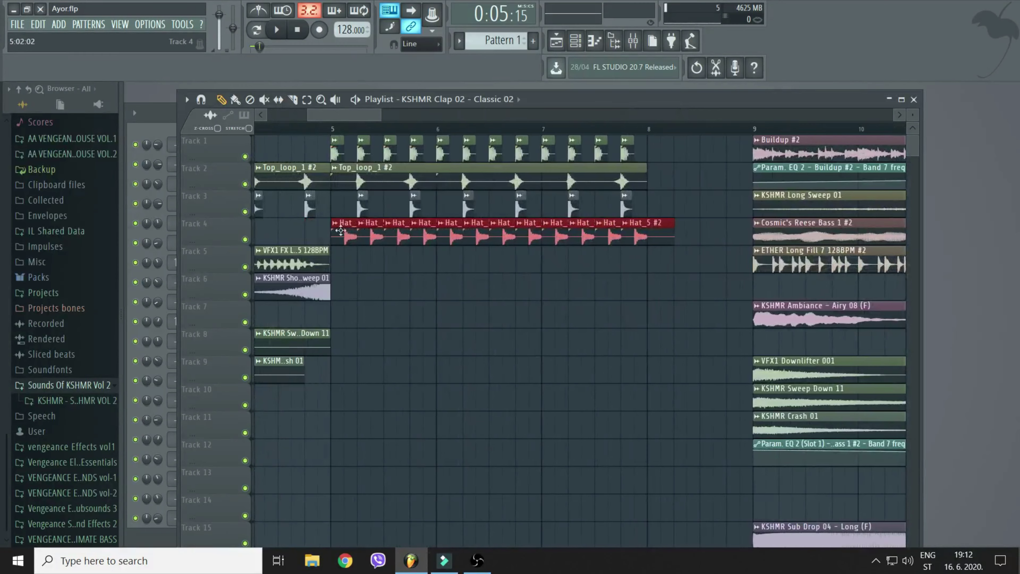
pyautogui.moveTo(341, 230); pyautogui.dragTo(354, 230)
pyautogui.press('space')
pyautogui.press('space')
pyautogui.scroll(4, 327, 139)
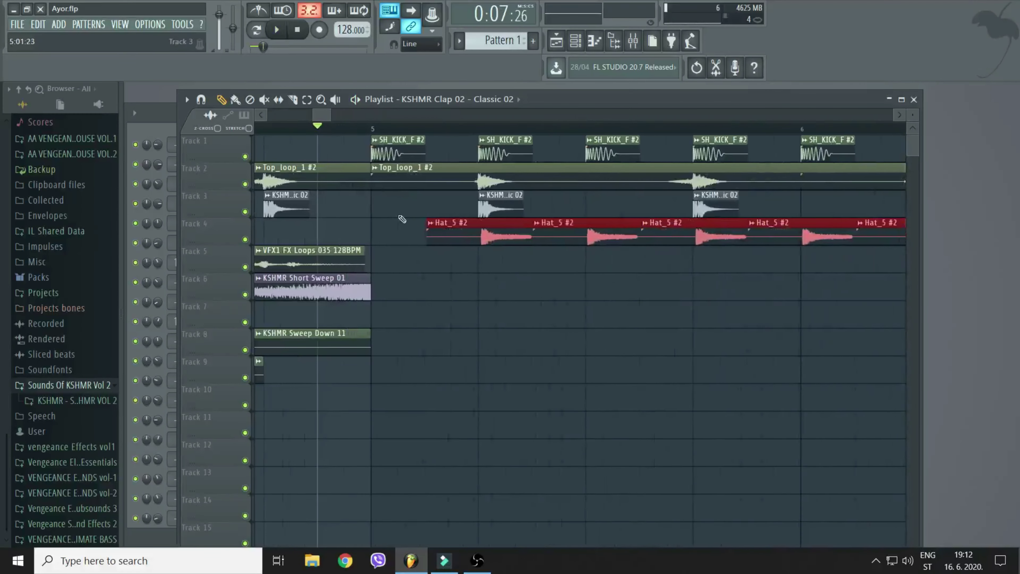
pyautogui.moveTo(431, 237); pyautogui.dragTo(396, 236)
pyautogui.scroll(3, 426, 125)
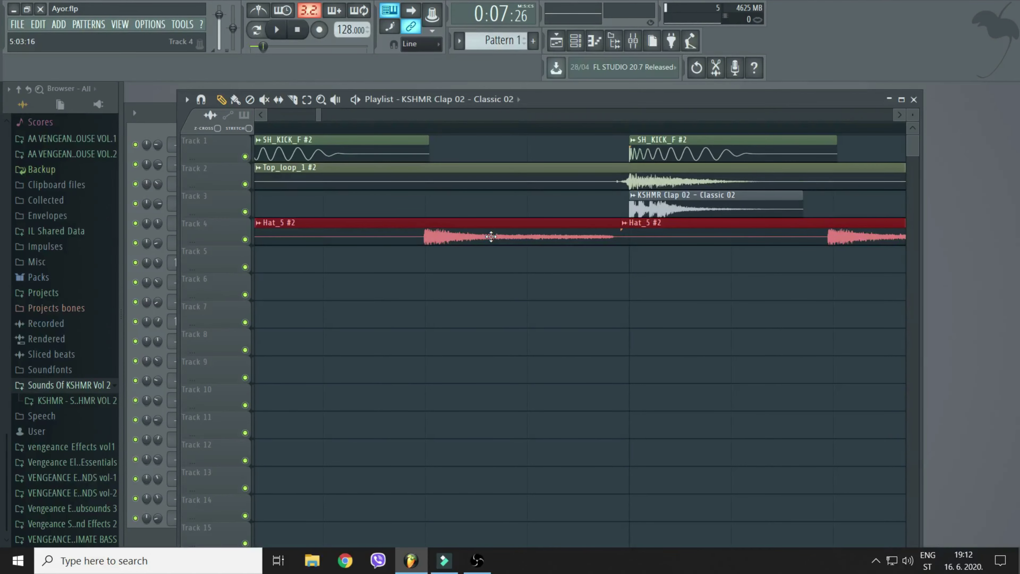
pyautogui.press('space')
pyautogui.scroll(-8, 477, 160)
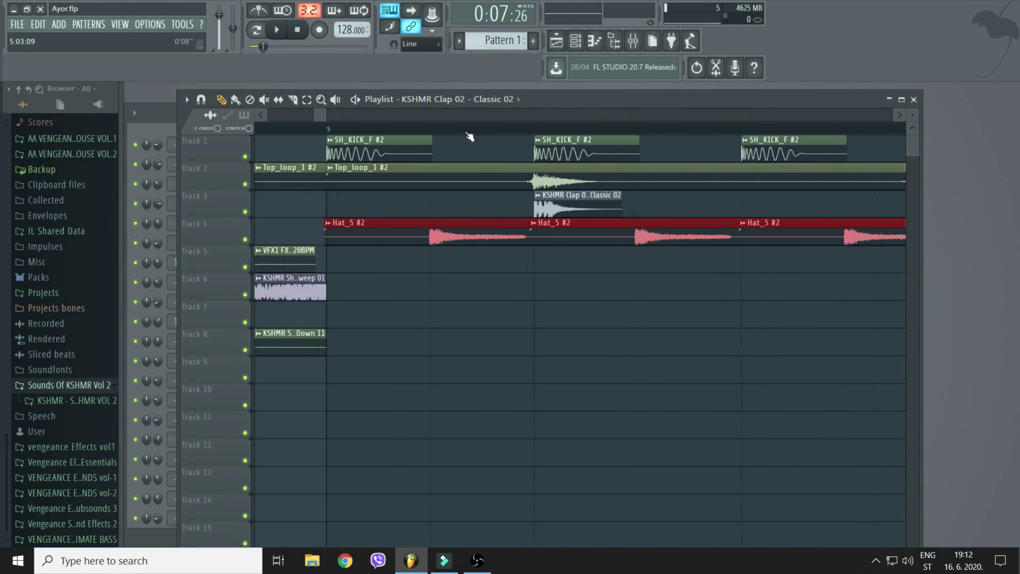
pyautogui.scroll(-4, 470, 136)
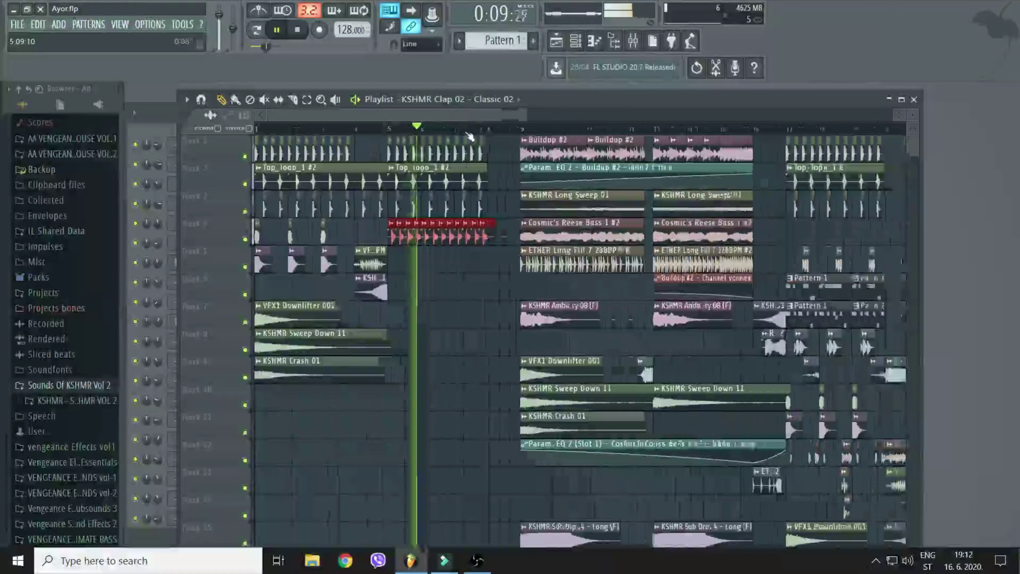
pyautogui.press('space')
# Copy the stab clips from tracks 4 and 5, bars 1 to 3, to tracks 5 and 6, bars 5 to 7, and play from bar 4
pyautogui.moveTo(315, 230); pyautogui.dragTo(249, 299)
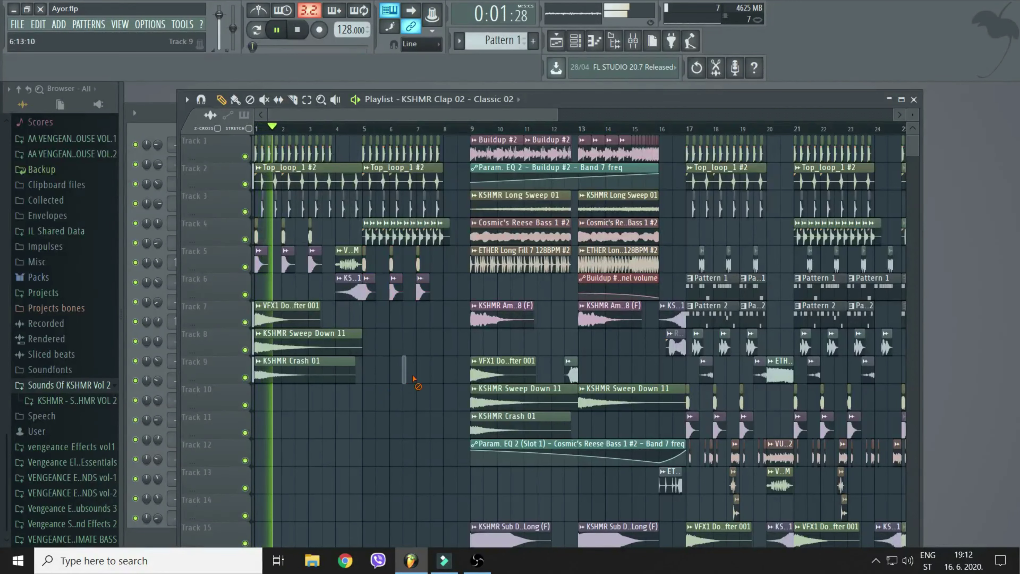
pyautogui.click(343, 129)
pyautogui.scroll(-1, 347, 132)
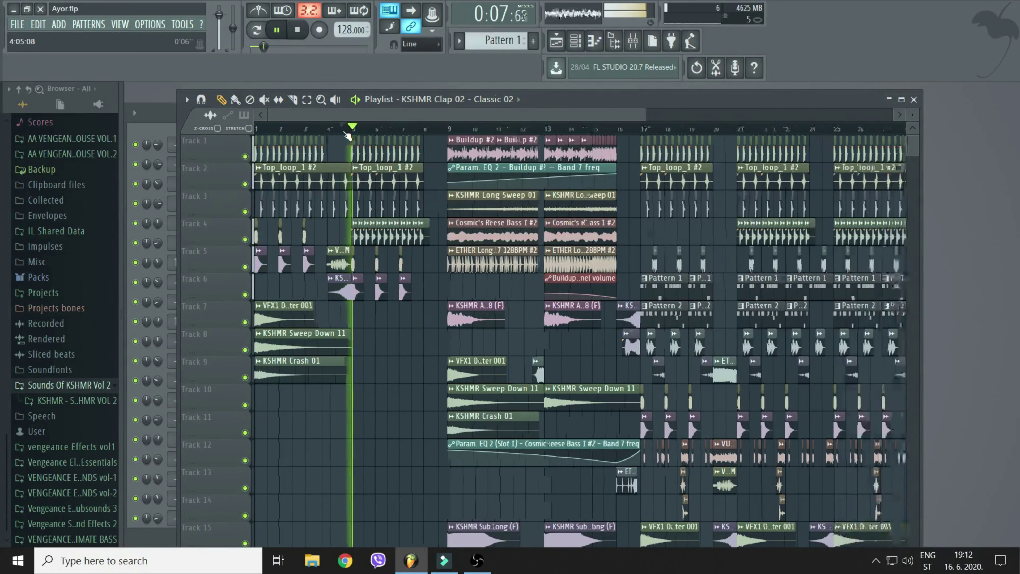
pyautogui.scroll(-2, 347, 136)
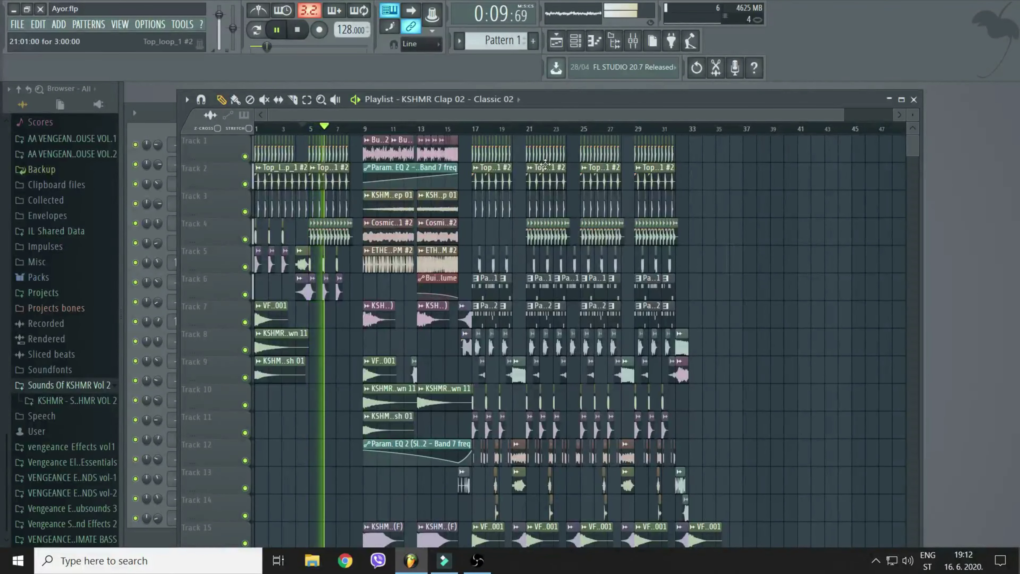
pyautogui.press('space')
# Place Pattern 2 clips on track 7 from bar 5 to bar 8 and listen to them with the drums
pyautogui.scroll(3, 479, 136)
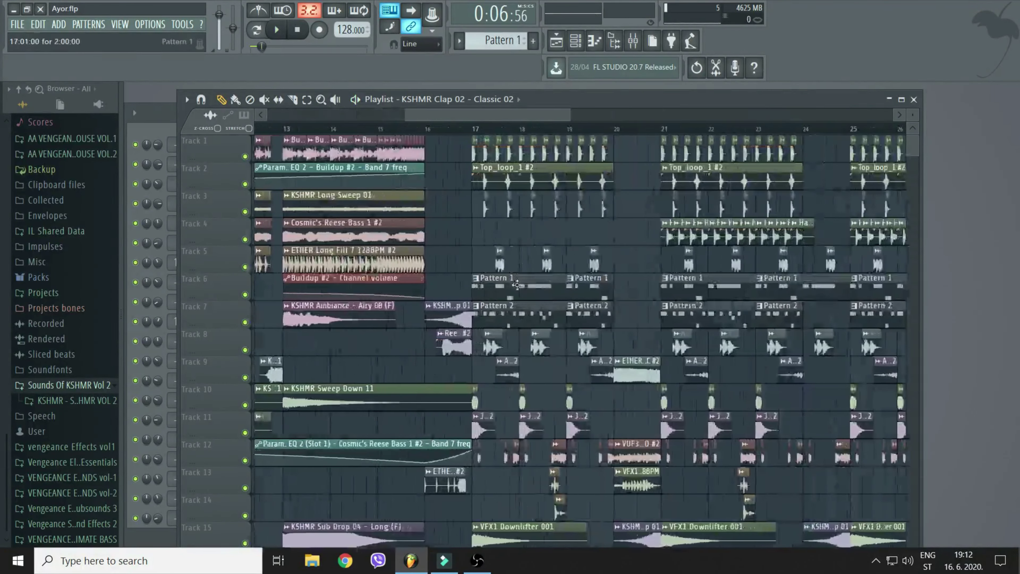
pyautogui.click(500, 309)
pyautogui.moveTo(485, 120); pyautogui.dragTo(347, 120)
pyautogui.press('space')
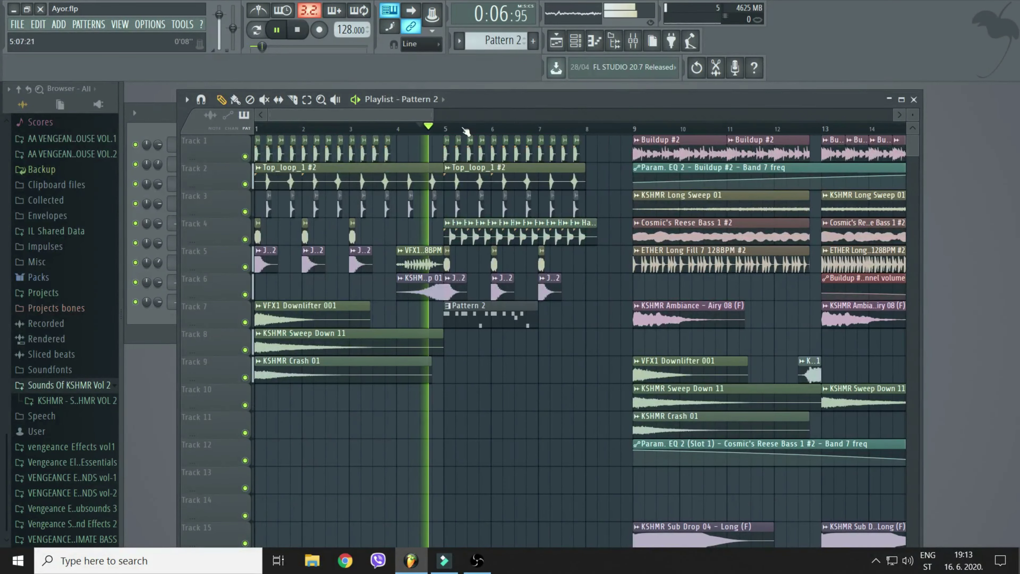
pyautogui.moveTo(411, 114); pyautogui.dragTo(429, 115)
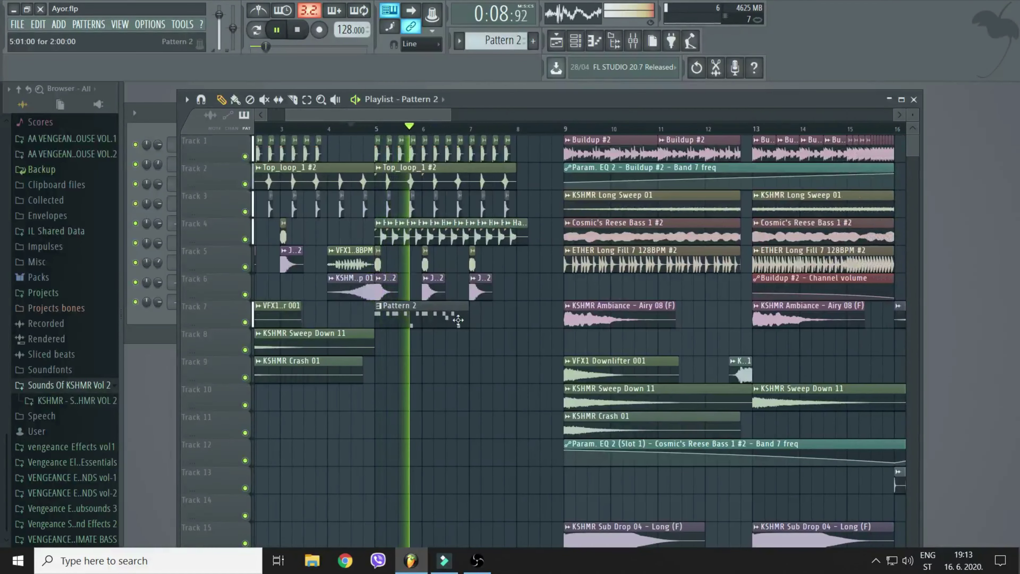
pyautogui.click(477, 323)
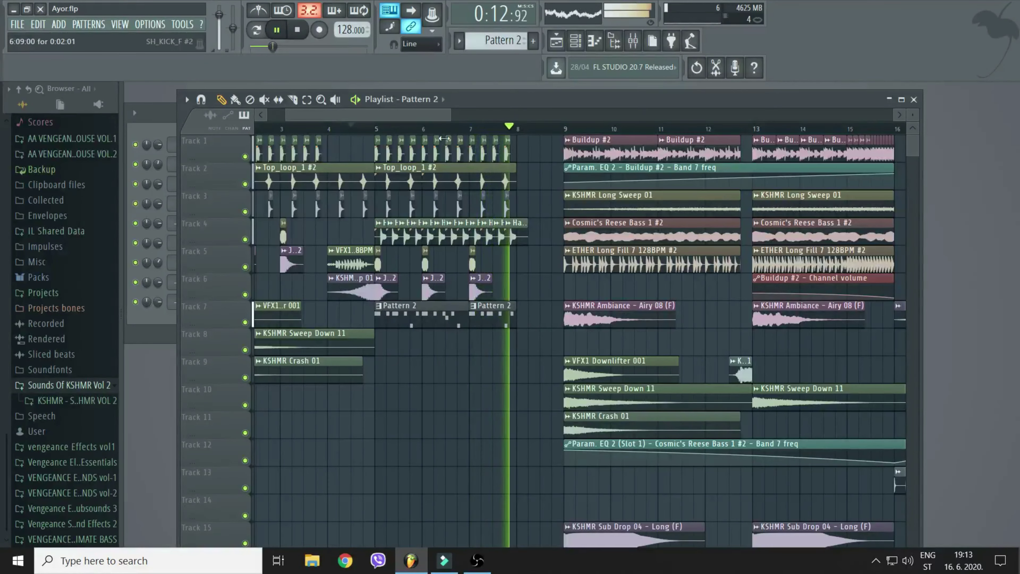
pyautogui.scroll(-6, 445, 131)
pyautogui.press('space')
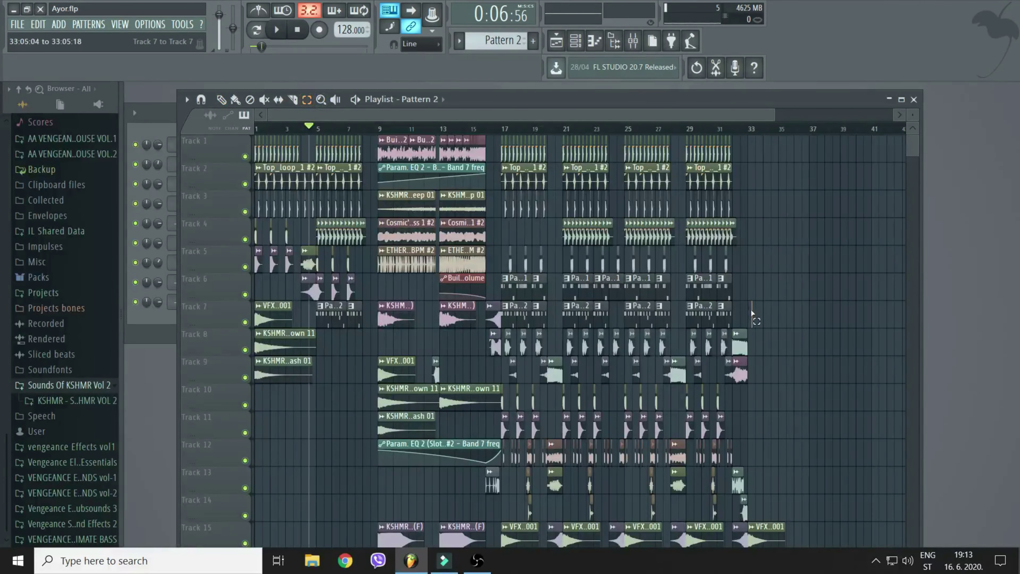
# Copy the fill and effect clips on tracks 8, 9 and 13 to 15 from bar 32 to bar 8 and play them
pyautogui.moveTo(752, 310); pyautogui.dragTo(743, 515)
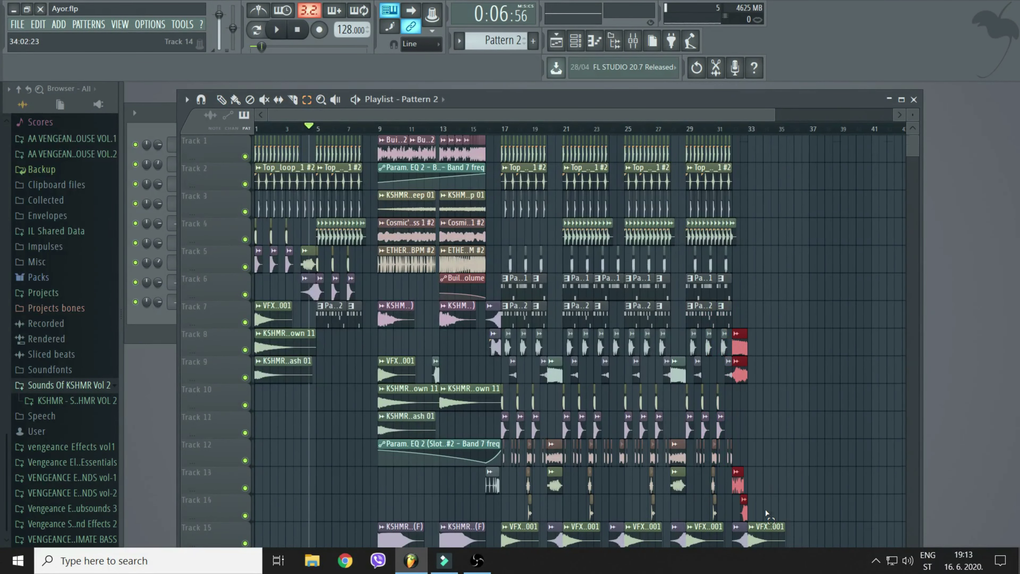
pyautogui.scroll(-3, 767, 515)
pyautogui.scroll(-2, 817, 390)
pyautogui.scroll(5, 818, 387)
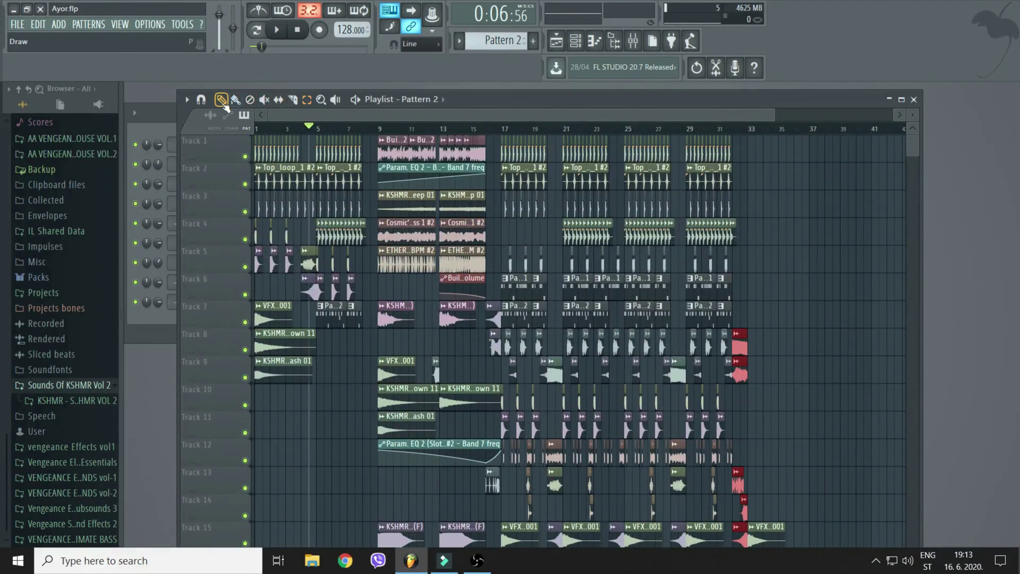
pyautogui.hotkey('ctrl', 'b')
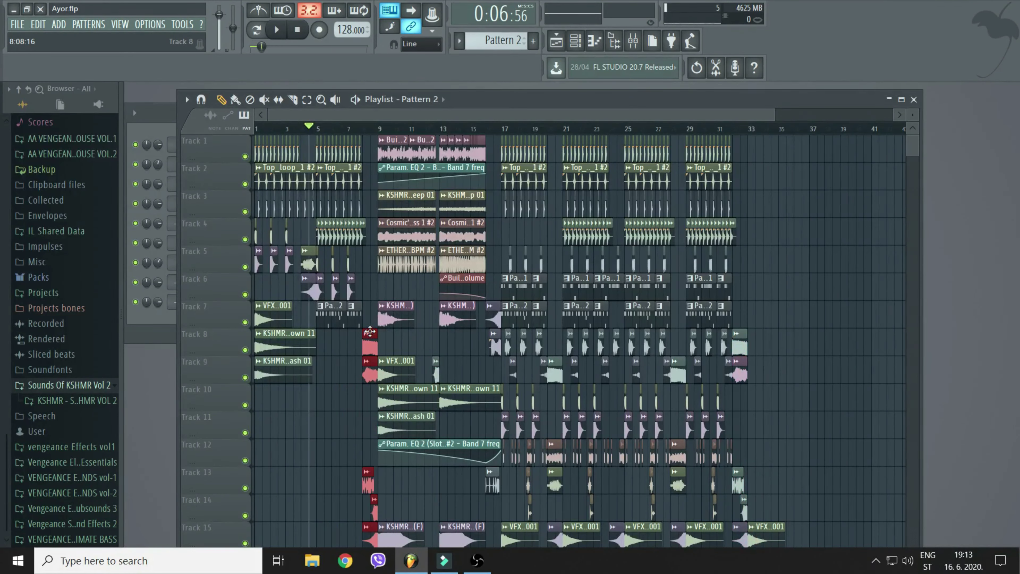
pyautogui.press('space')
pyautogui.click(352, 128)
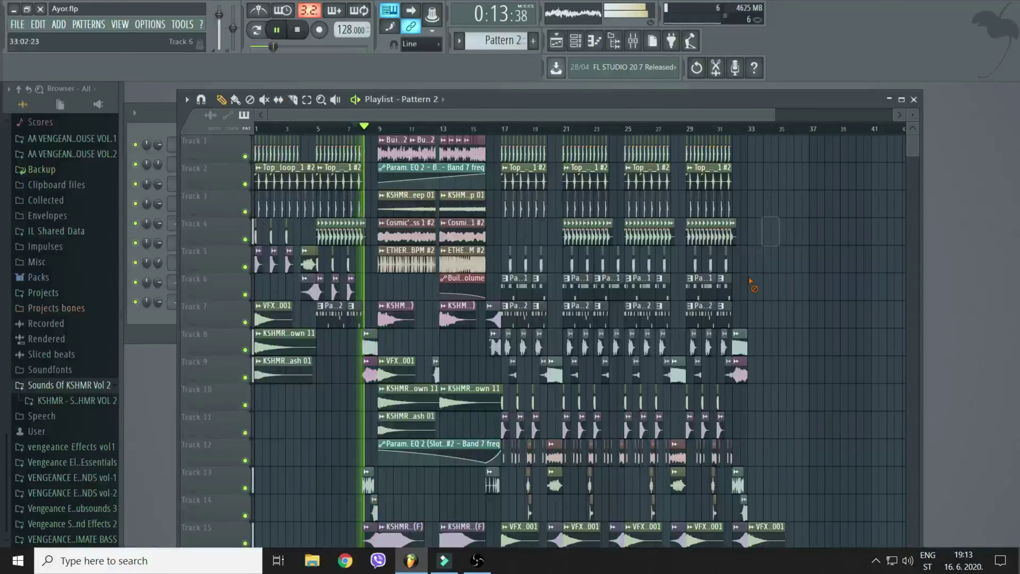
# Replay the transition into the buildup and delete the ETHER Bass Shot 3 C #2 clip from track 8 at bar 8
pyautogui.scroll(3, 369, 141)
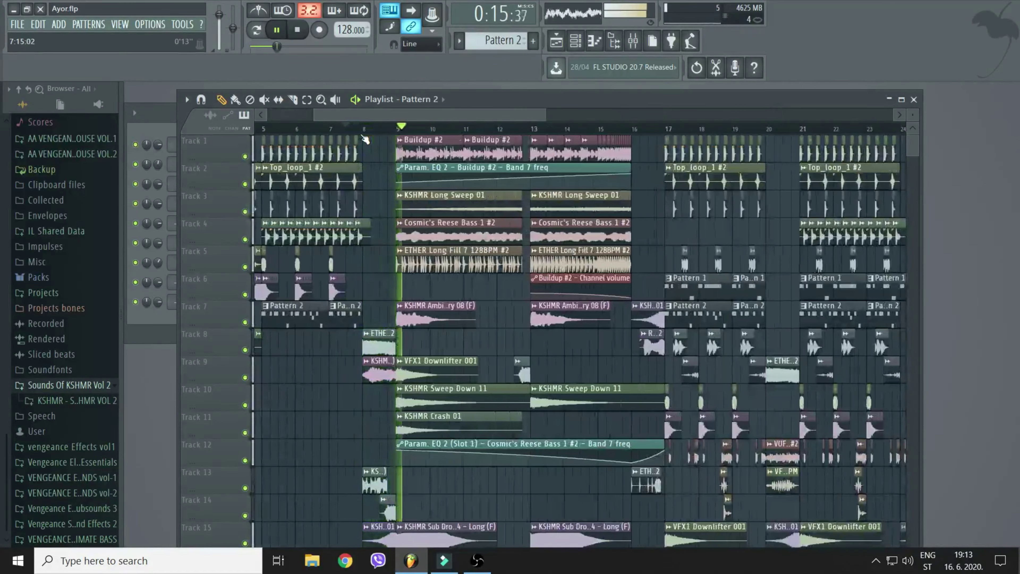
pyautogui.hscroll(-2, 382, 112)
pyautogui.click(410, 131)
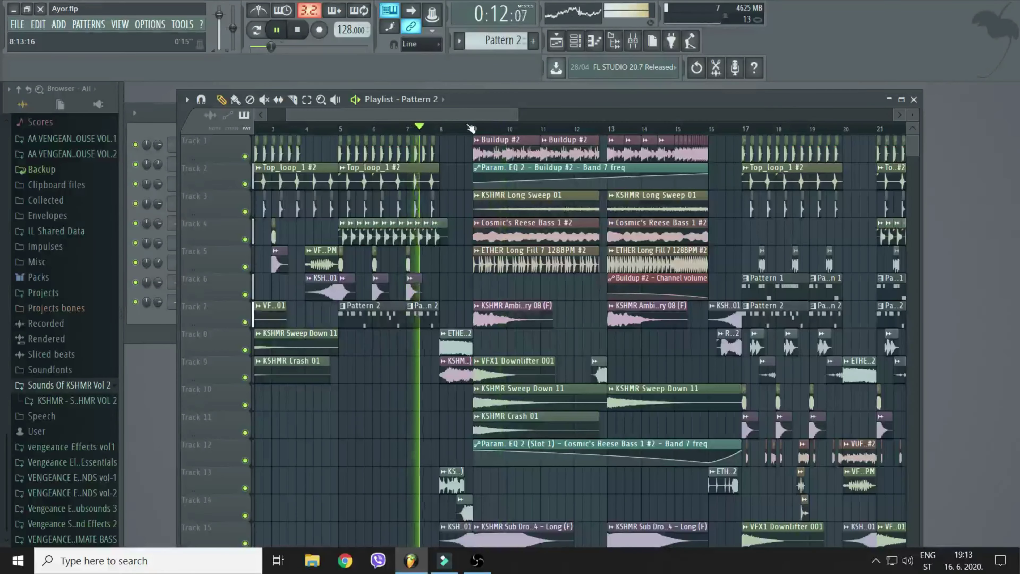
pyautogui.scroll(2, 403, 279)
pyautogui.scroll(2, 403, 279)
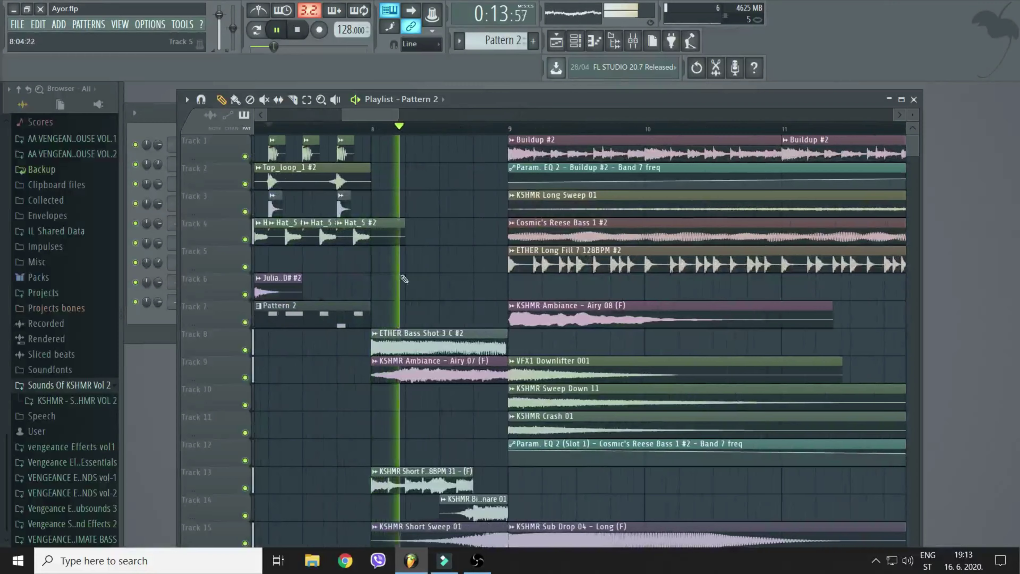
pyautogui.rightClick(401, 341)
pyautogui.scroll(-2, 376, 128)
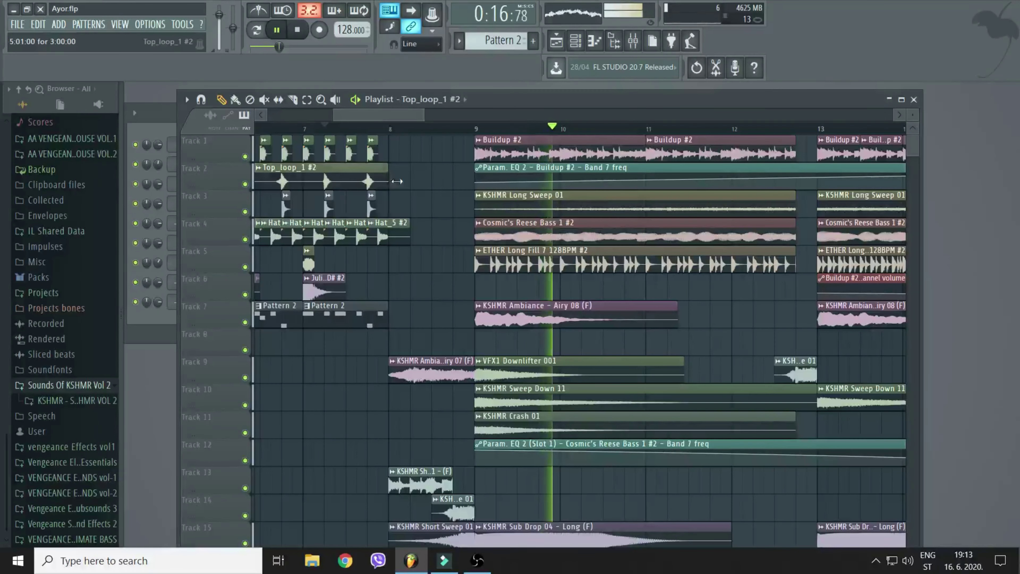
# Try extending Top_loop_1 #2 on track 2 to bar 9 with two KSHMR Clap 02 - Classic 02 hits in bar 8 of track 3
pyautogui.moveTo(385, 177); pyautogui.dragTo(474, 177)
pyautogui.press('space')
pyautogui.click(374, 206)
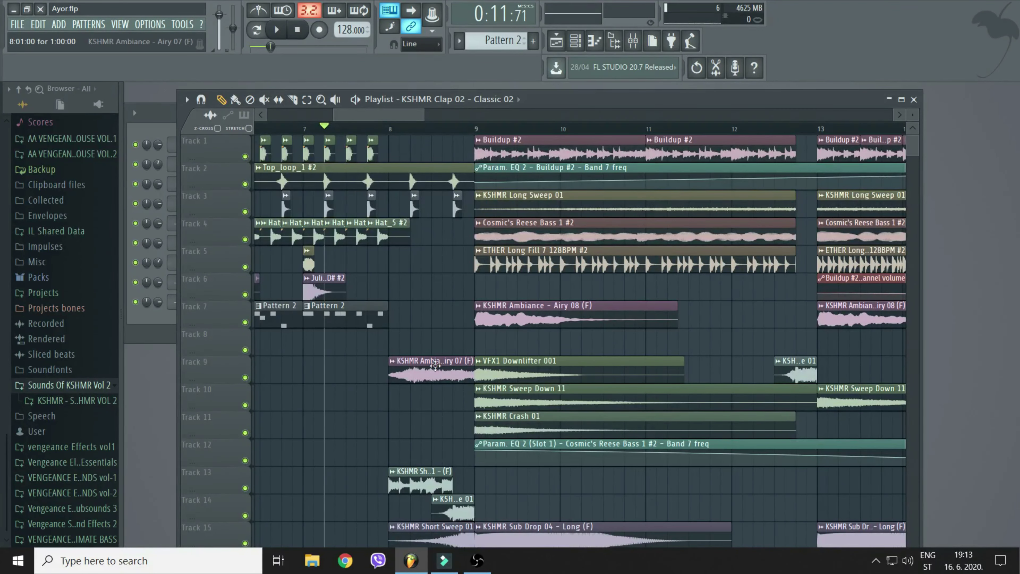
pyautogui.press('space')
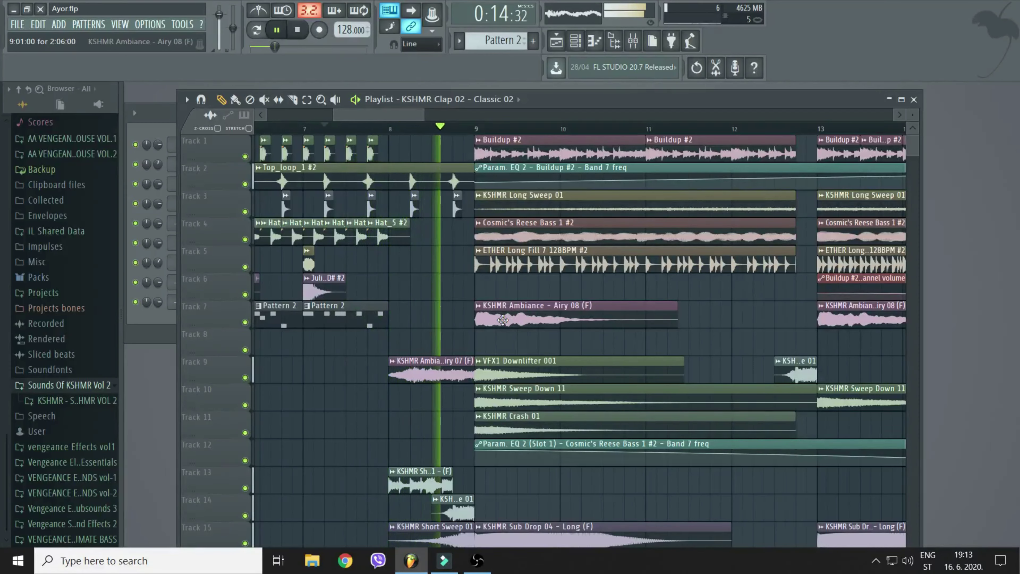
# Delete both claps from bar 8 of track 3, trim Top_loop_1 #2 back to bar 8, and replay the transition into the buildup
pyautogui.rightClick(456, 199)
pyautogui.rightClick(415, 203)
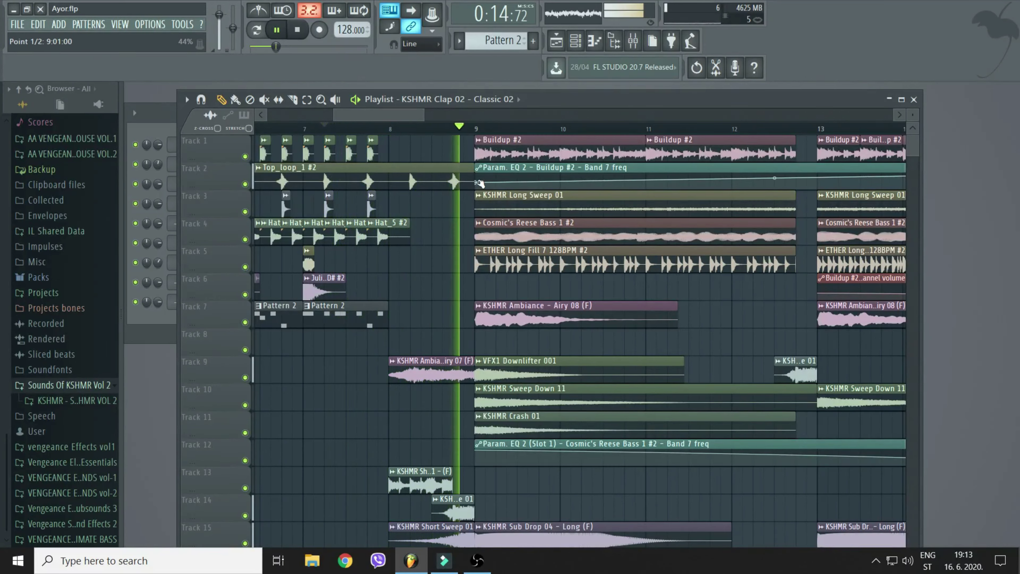
pyautogui.press('space')
pyautogui.press('space')
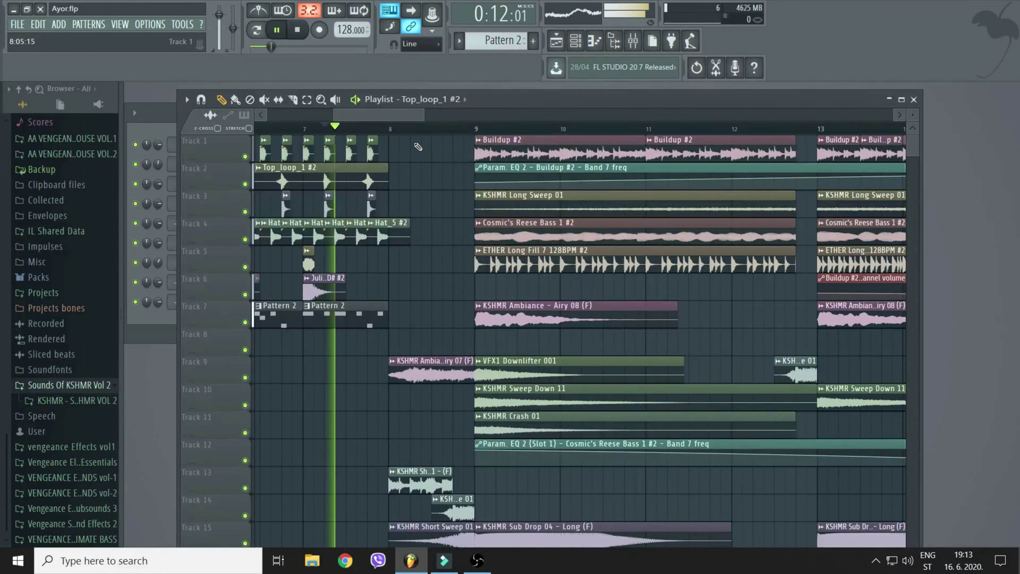
pyautogui.scroll(-5, 436, 208)
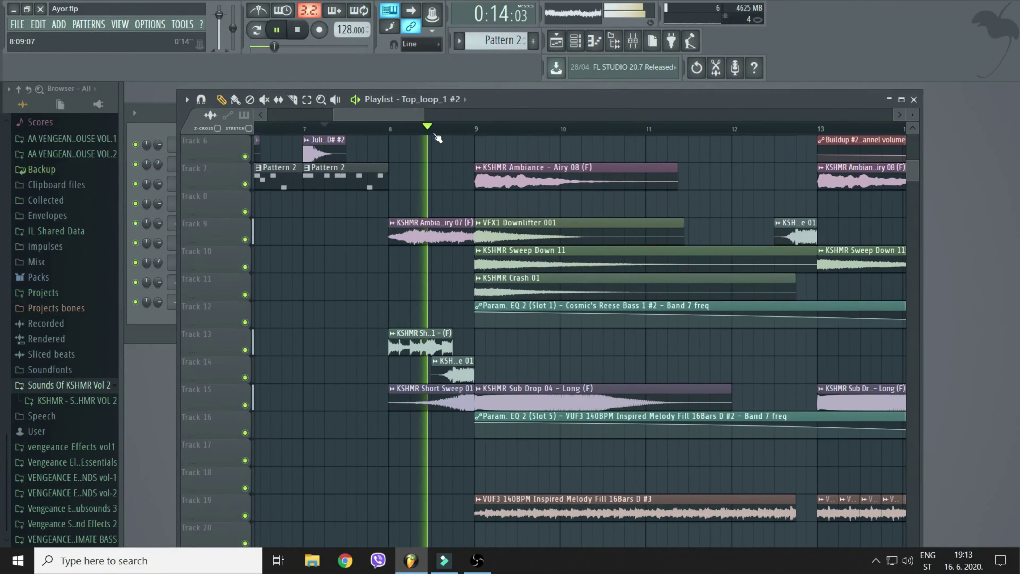
pyautogui.scroll(-6, 435, 208)
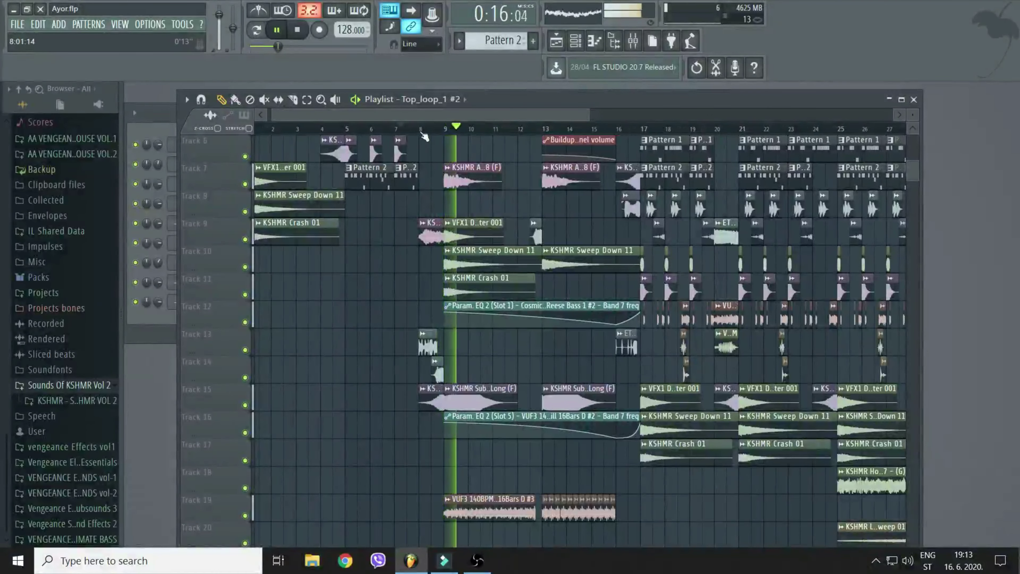
# Place Pattern 1 clips trimmed to one bar on track 10 at bars 1, 3, 5 and 7
pyautogui.scroll(5, 461, 242)
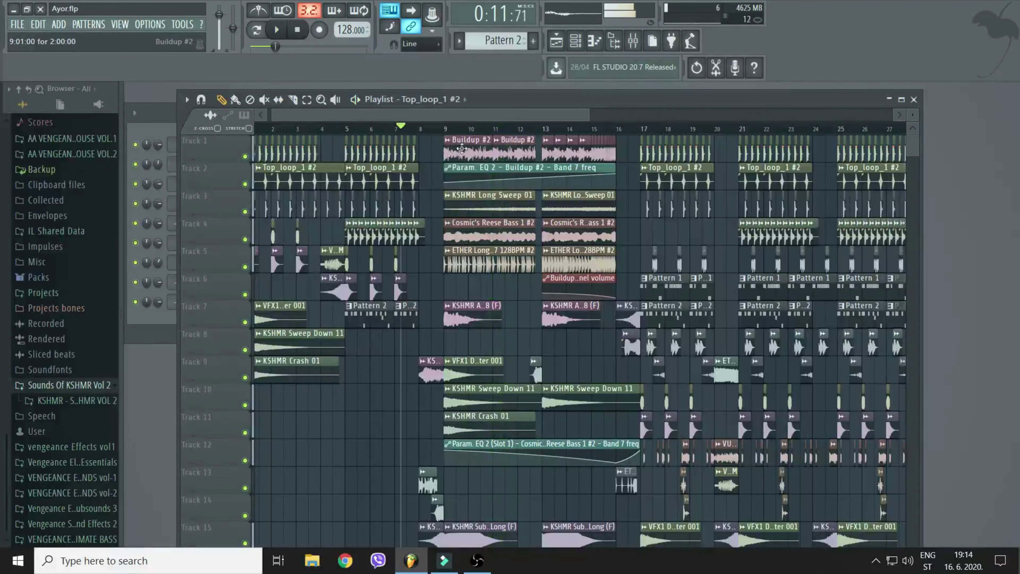
pyautogui.click(655, 288)
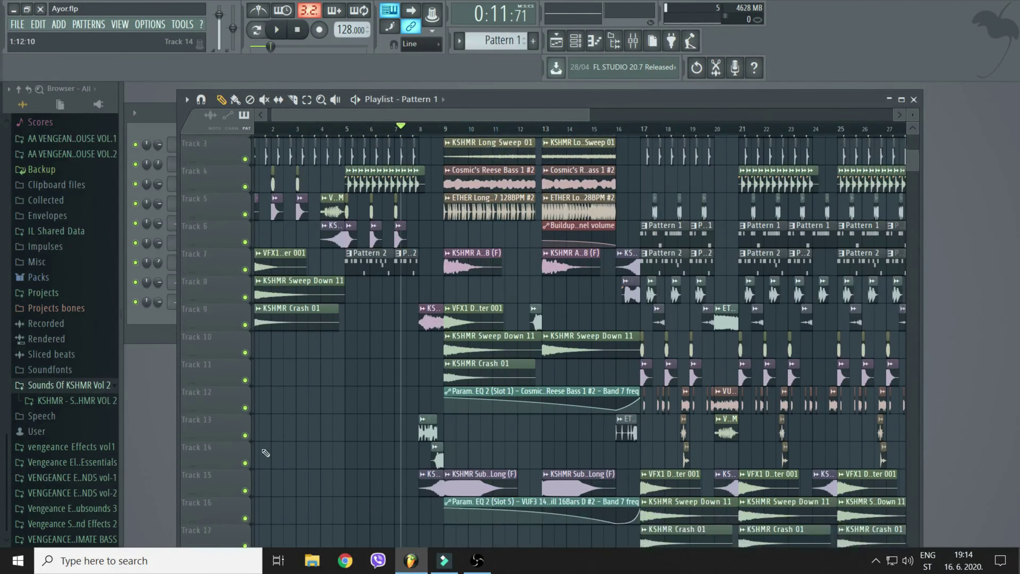
pyautogui.moveTo(319, 403); pyautogui.dragTo(259, 402)
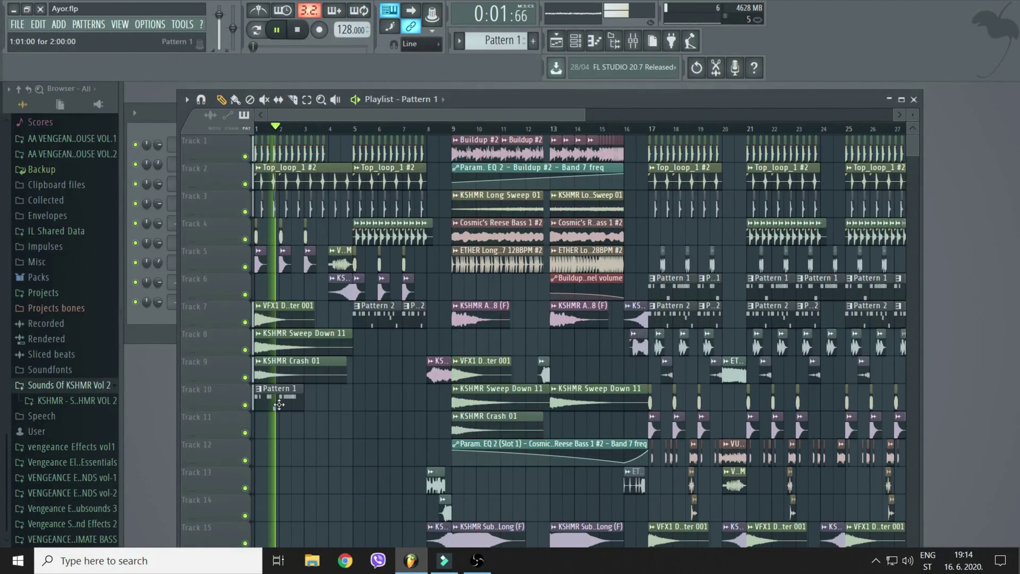
pyautogui.press('space')
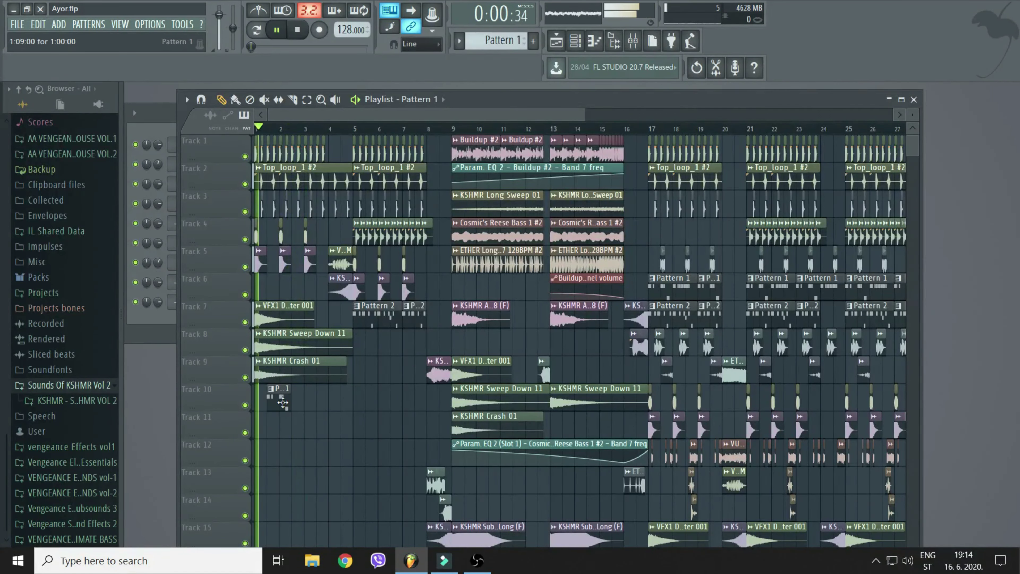
pyautogui.click(305, 407)
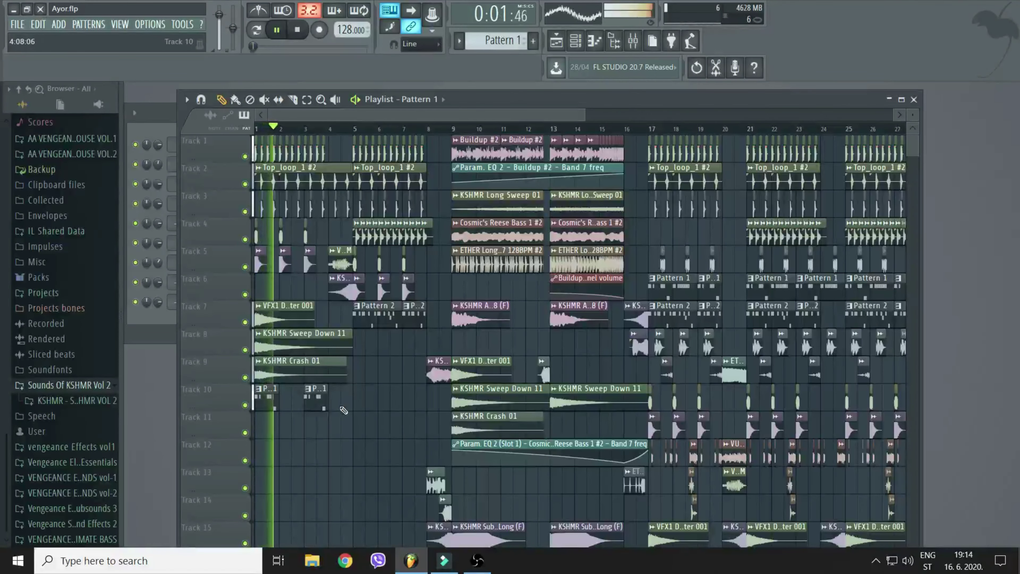
pyautogui.click(358, 406)
pyautogui.click(406, 407)
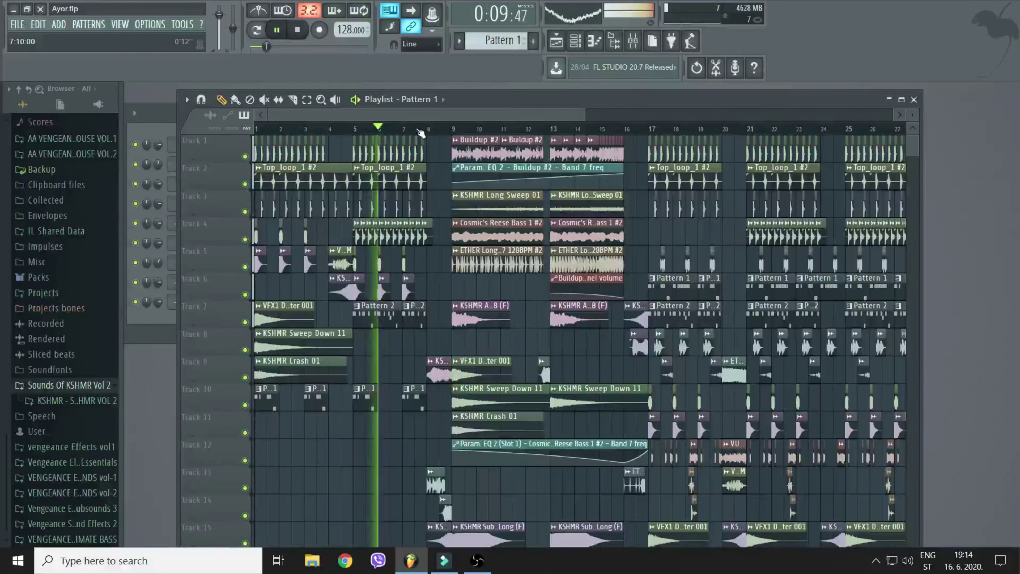
# Play the intro into the buildup while comparing its layers with the drop across the playlist tracks
pyautogui.scroll(-2, 420, 133)
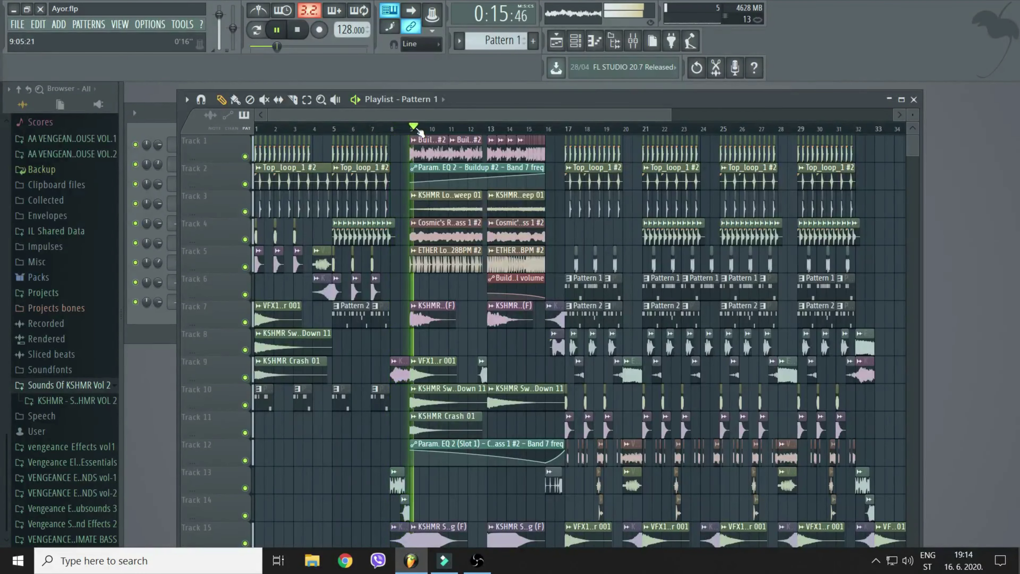
pyautogui.scroll(-2, 579, 202)
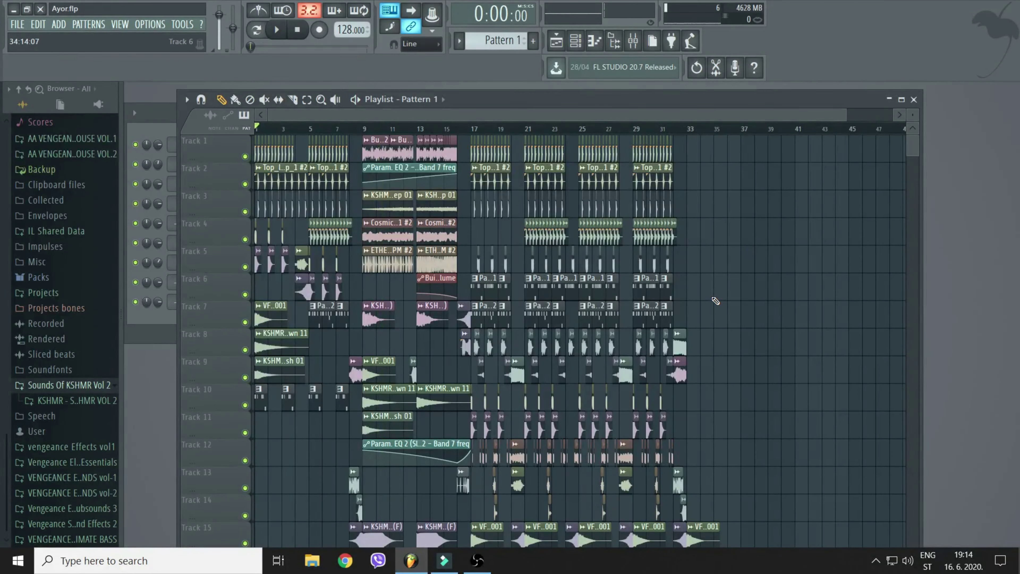
pyautogui.scroll(-4, 729, 305)
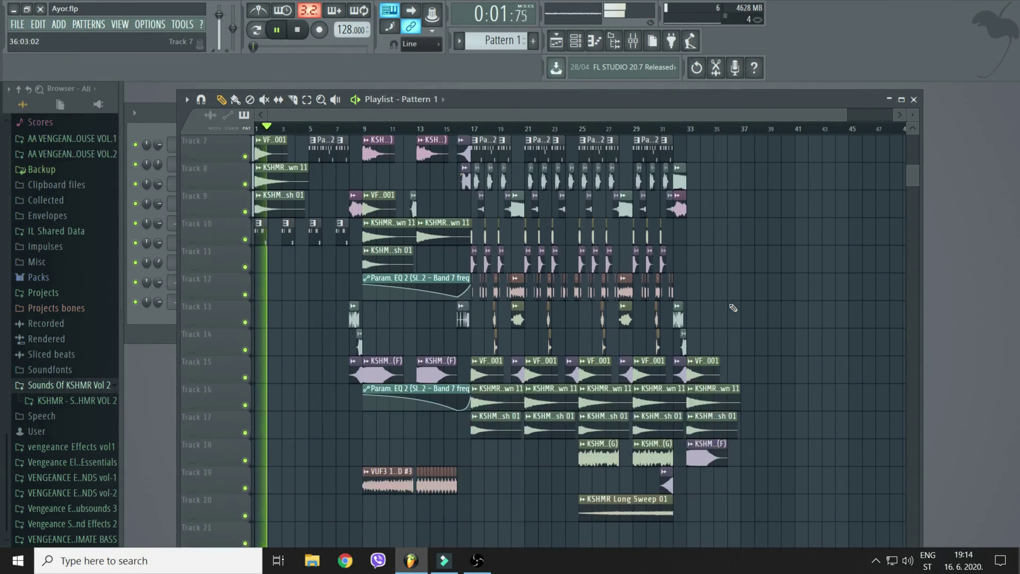
pyautogui.scroll(4, 758, 268)
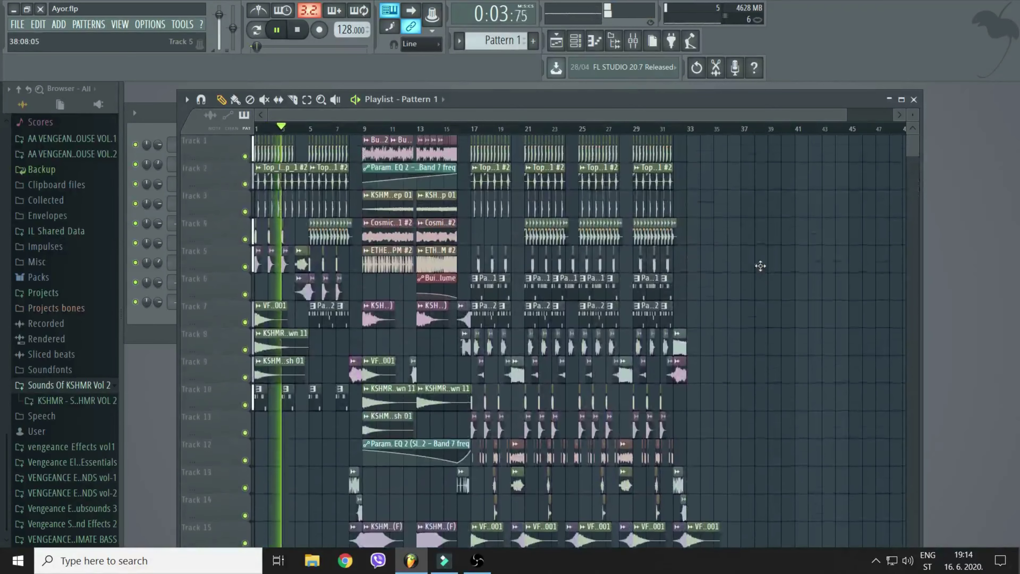
pyautogui.scroll(-3, 750, 292)
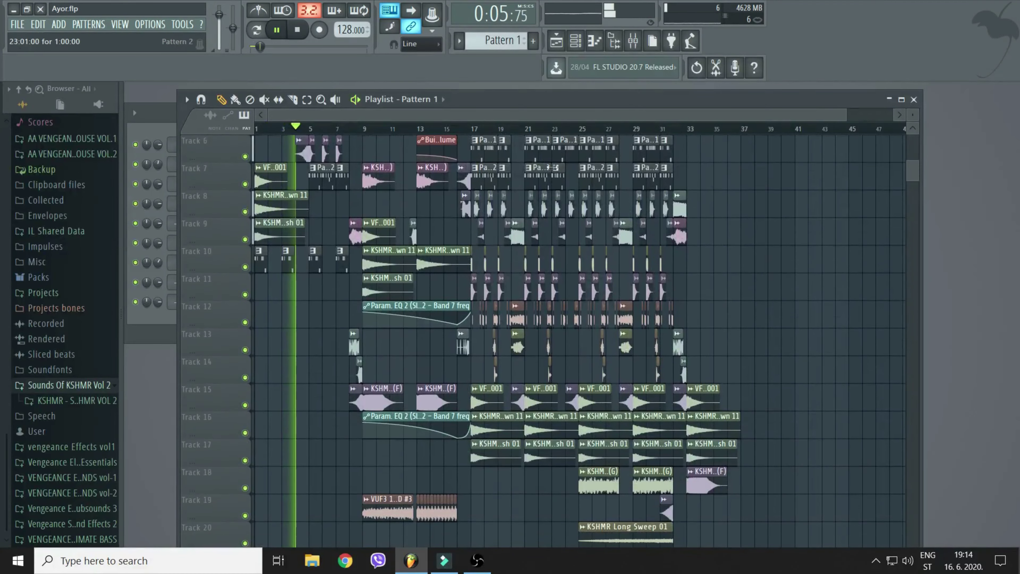
pyautogui.scroll(2, 281, 242)
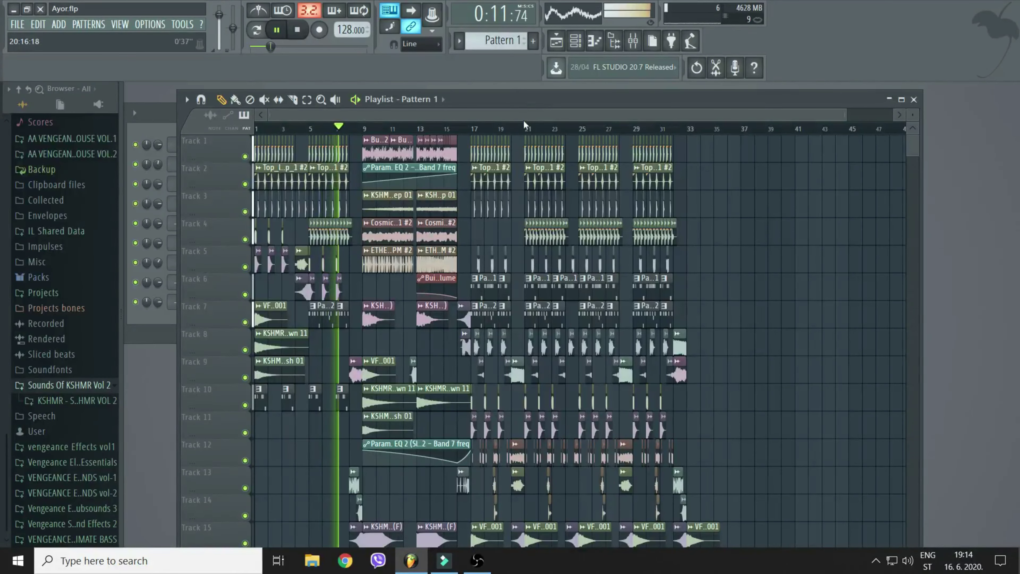
pyautogui.scroll(4, 524, 128)
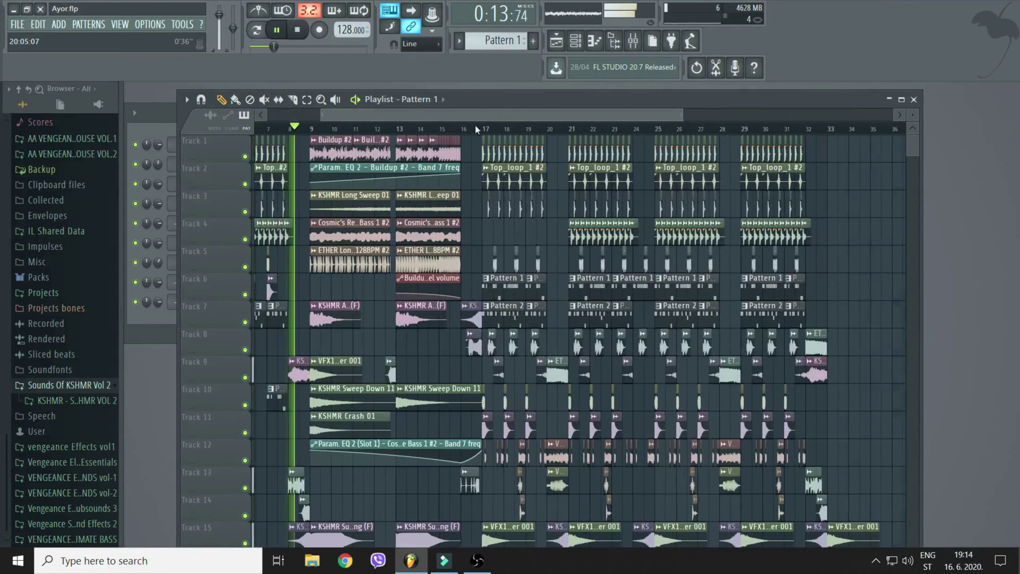
pyautogui.scroll(-5, 403, 363)
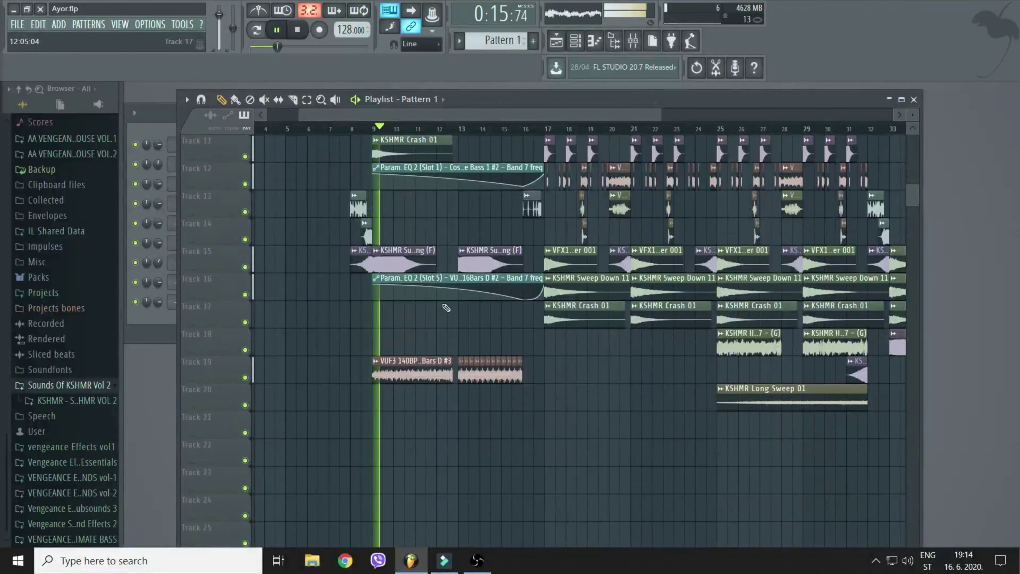
pyautogui.moveTo(473, 114); pyautogui.dragTo(453, 116)
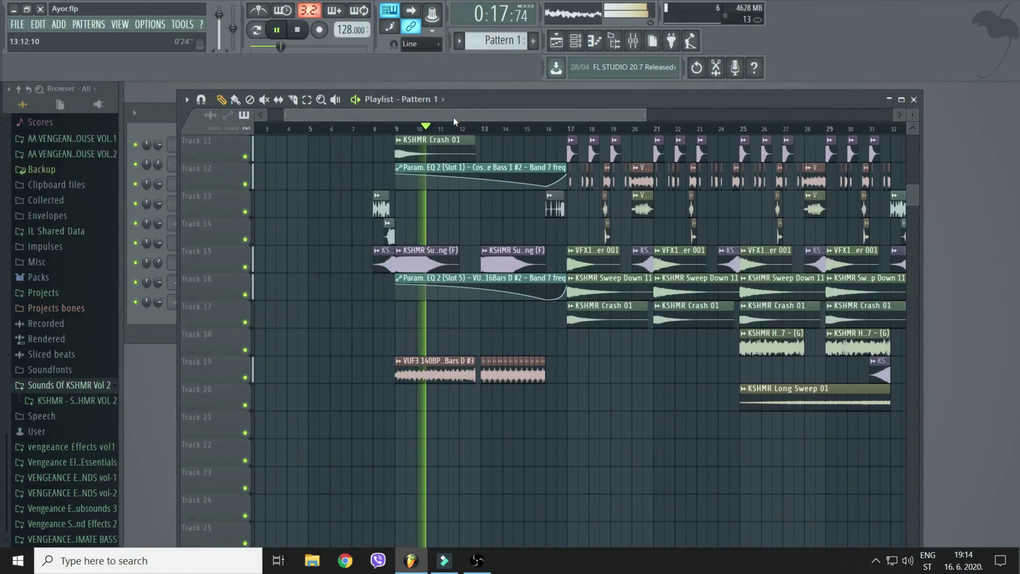
pyautogui.scroll(2, 687, 313)
pyautogui.press('space')
# Try a VUF3 140BPM Inspired Melody Fill 16Bars D #2 clip on track 12 at bar 8, play the transition, and delete the clip
pyautogui.click(383, 311)
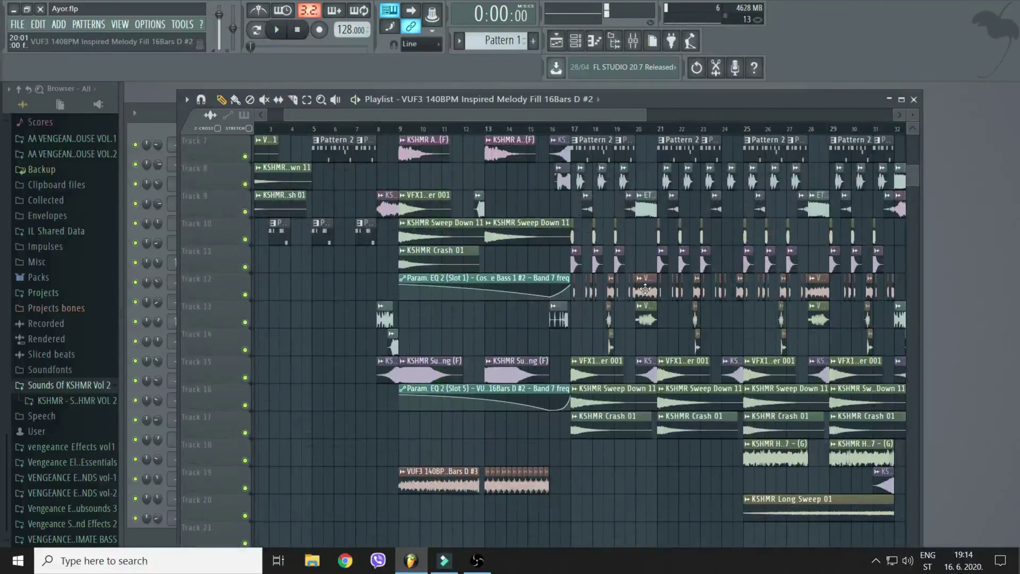
pyautogui.scroll(2, 378, 344)
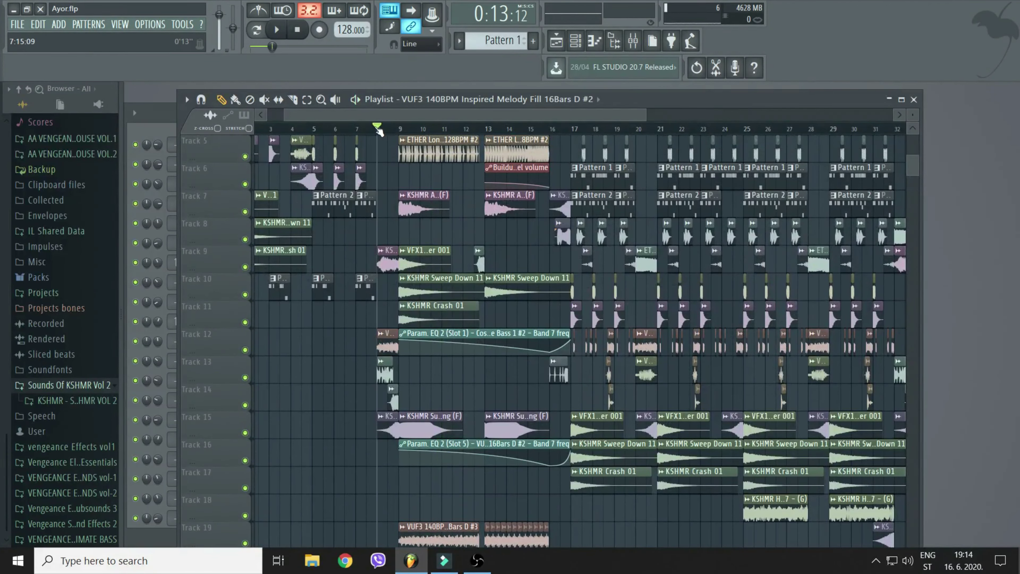
pyautogui.press('space')
pyautogui.scroll(3, 378, 130)
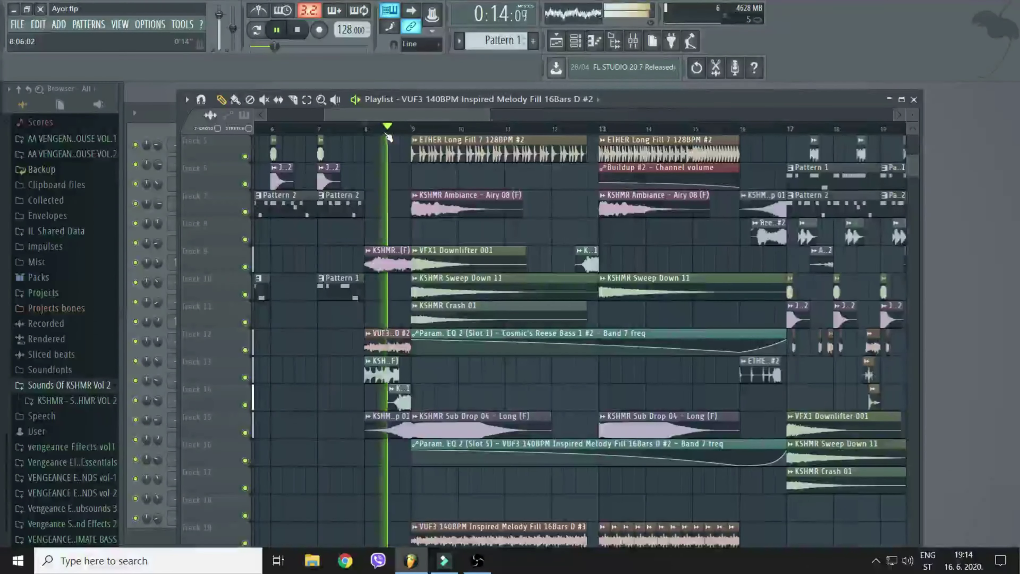
pyautogui.rightClick(378, 346)
pyautogui.press('space')
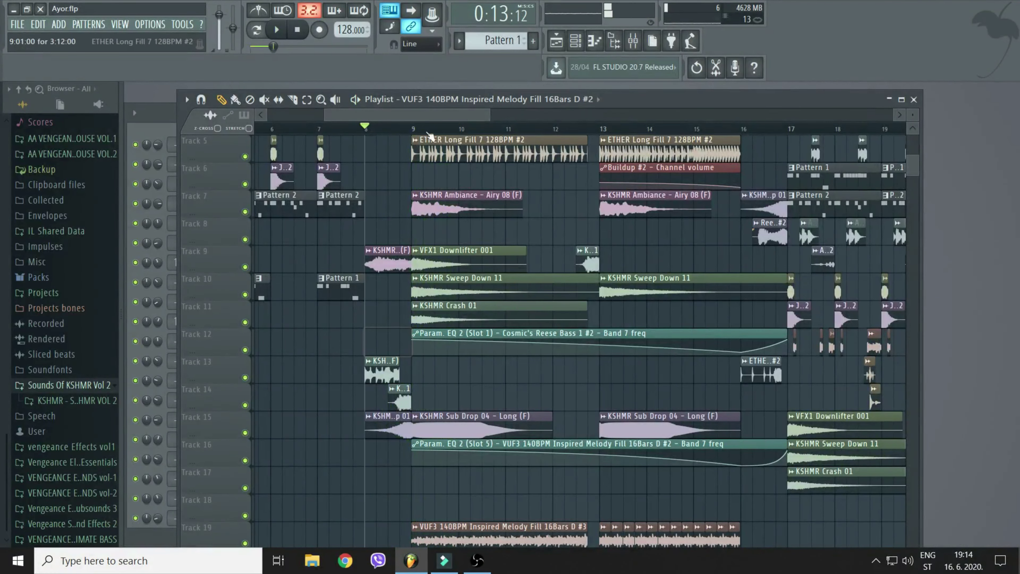
# Examine the arrangement from the intro through the buildup and drop across tracks 1 to 20
pyautogui.scroll(-4, 394, 132)
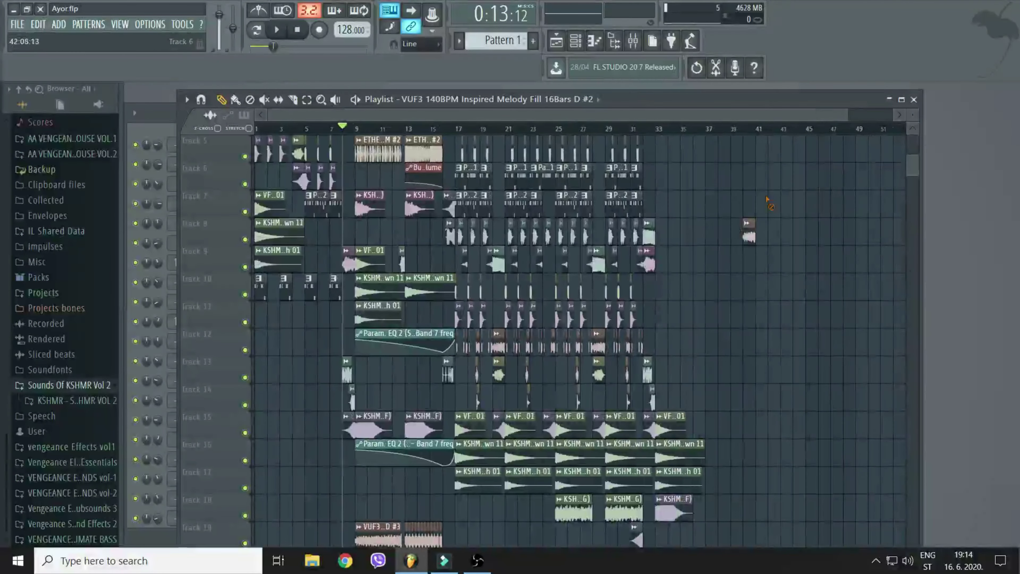
pyautogui.scroll(-1, 721, 308)
pyautogui.scroll(4, 722, 308)
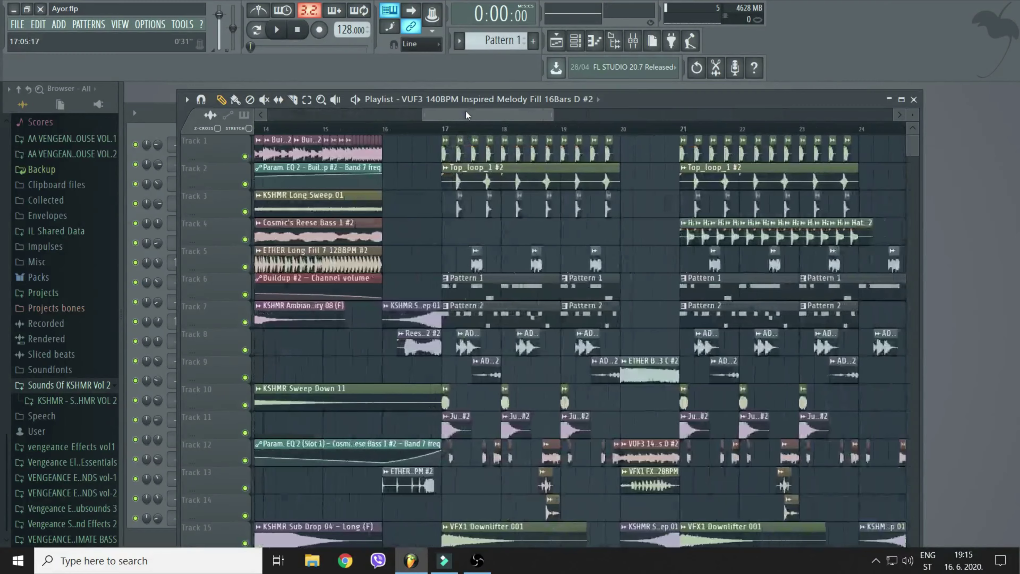
pyautogui.scroll(1, 468, 119)
pyautogui.scroll(-2, 544, 257)
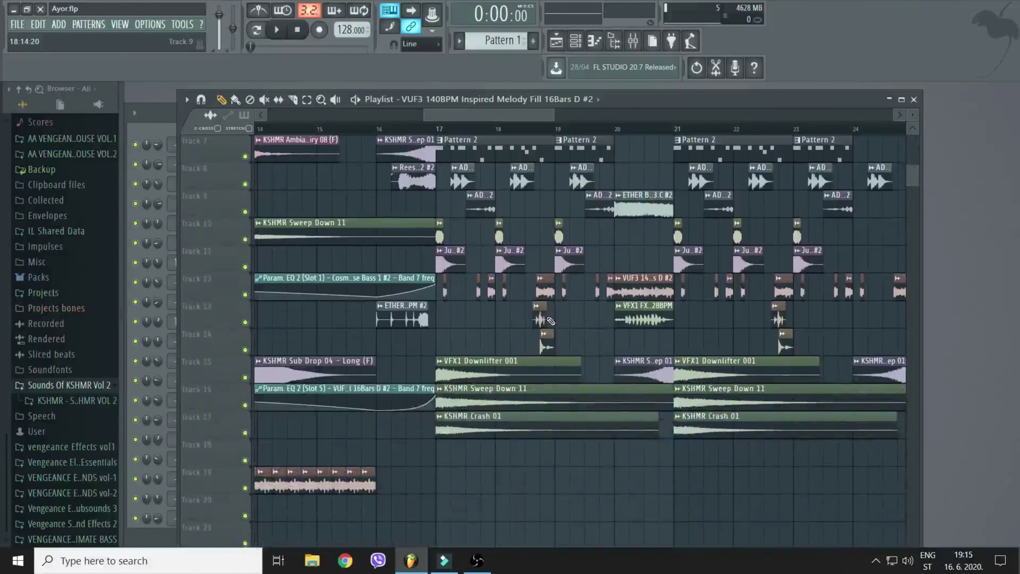
pyautogui.scroll(-5, 495, 131)
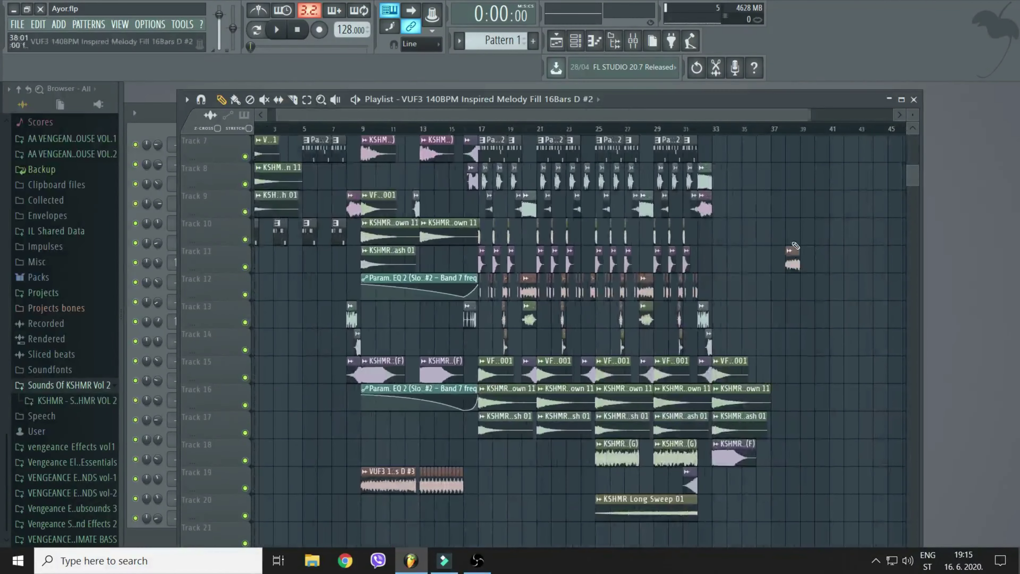
pyautogui.scroll(2, 862, 267)
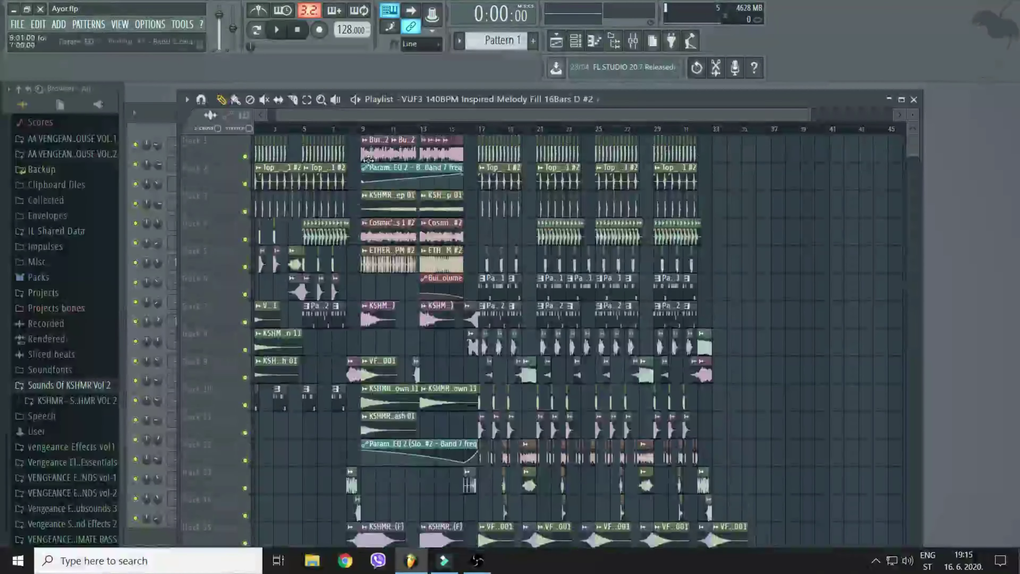
pyautogui.scroll(4, 343, 120)
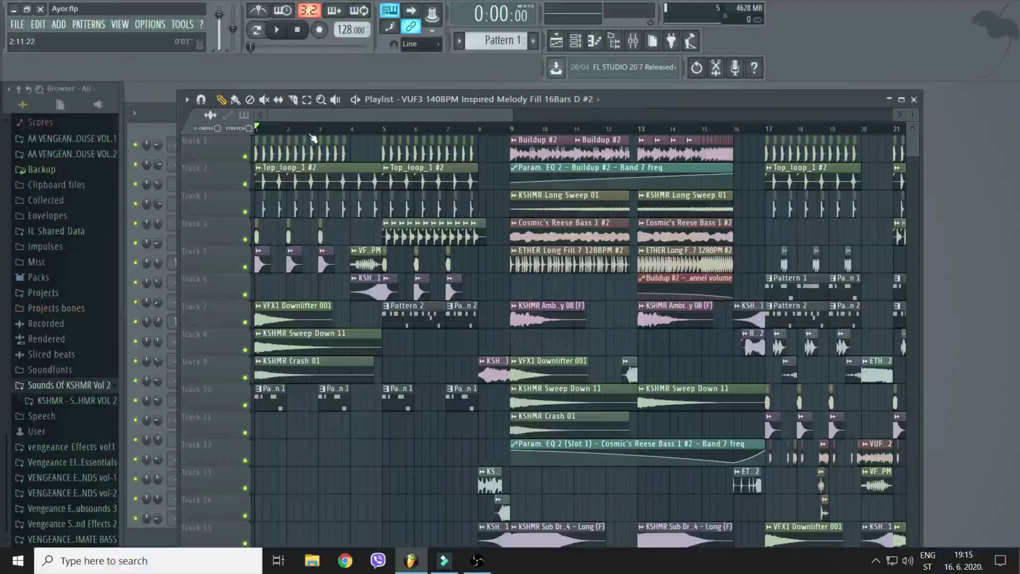
pyautogui.scroll(-3, 314, 139)
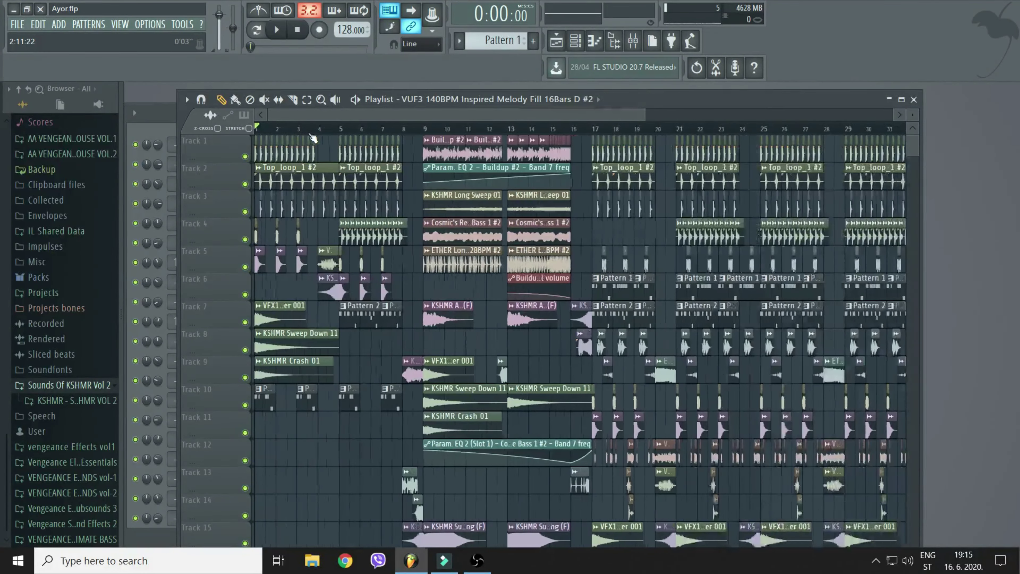
pyautogui.scroll(-2, 356, 135)
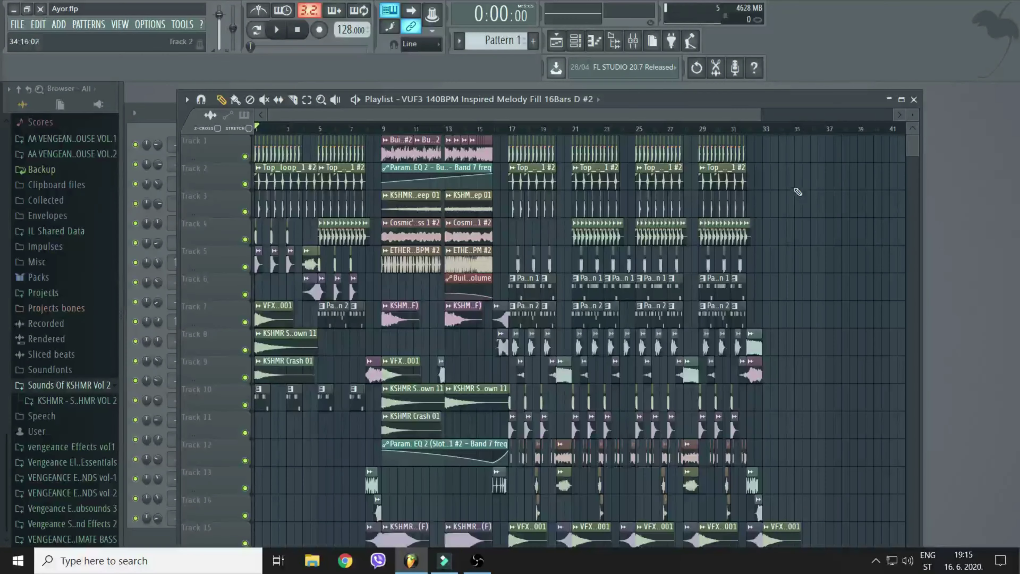
pyautogui.scroll(-5, 800, 228)
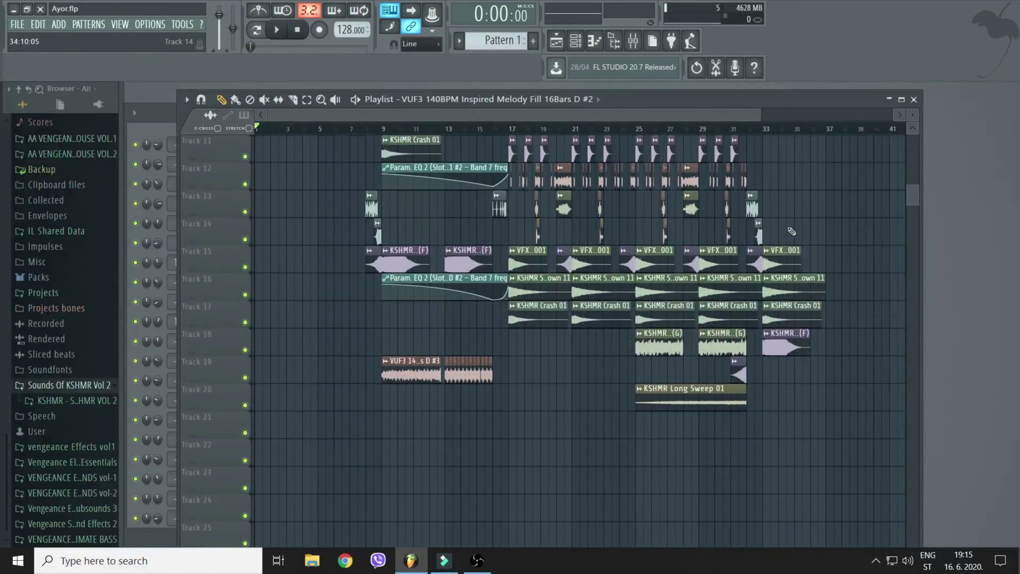
pyautogui.scroll(5, 602, 301)
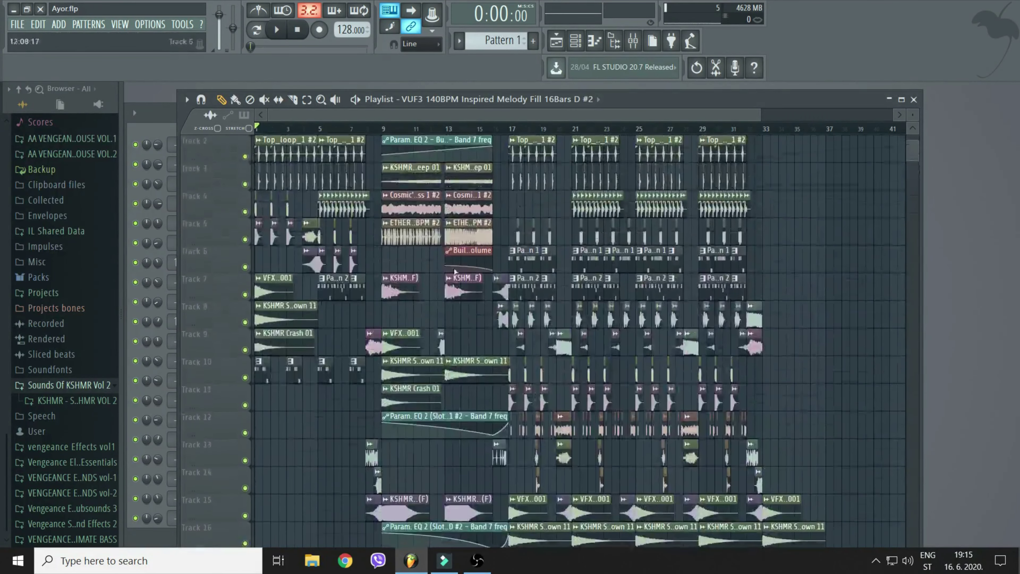
# Play the song from bar 1 through the intro into the buildup
pyautogui.press('space')
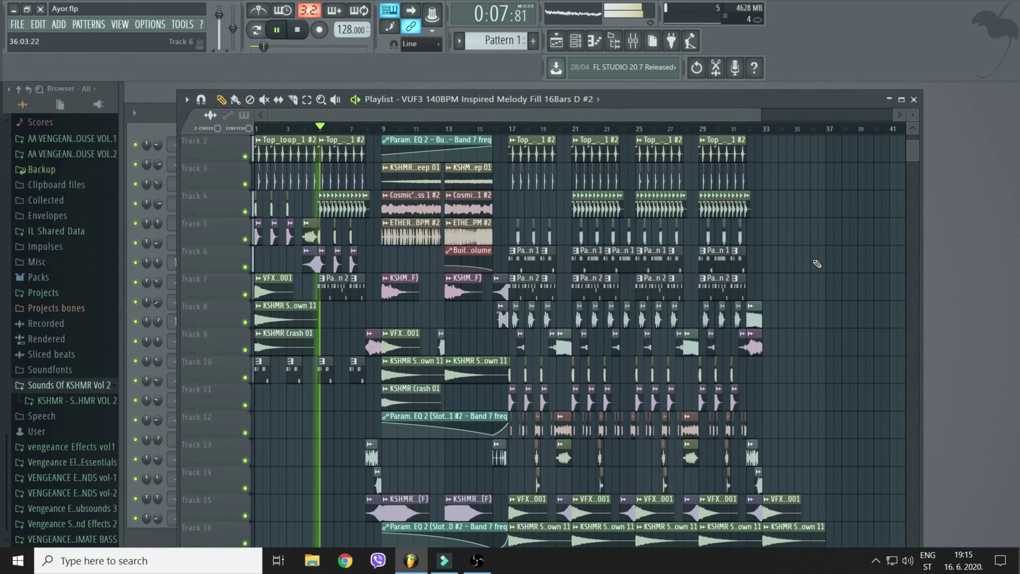
pyautogui.click(817, 264)
pyautogui.rightClick(821, 257)
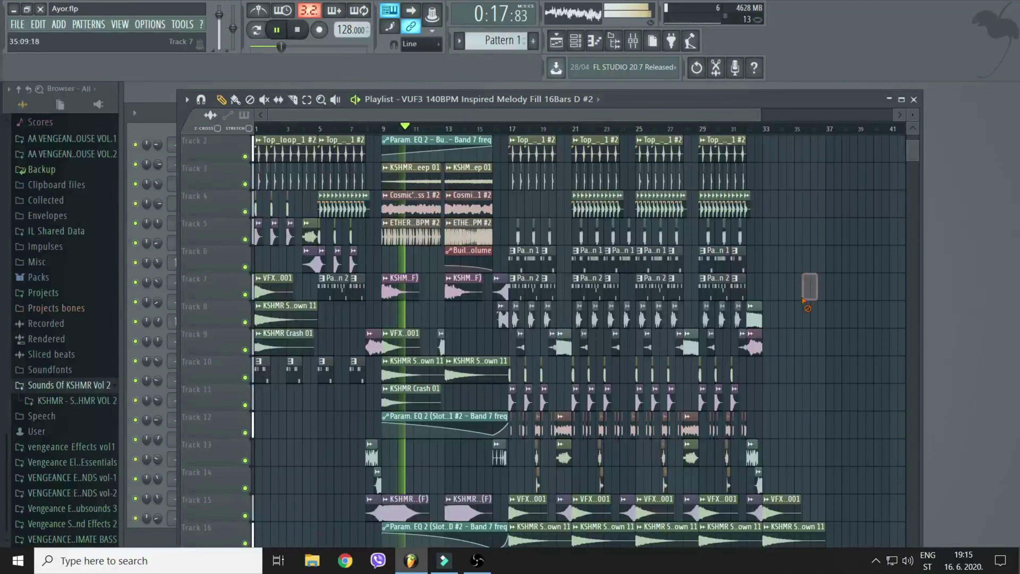
pyautogui.press('space')
# Try a Cosmic's Reese Bass 1 #2 clip on track 11 at bar 1, play it, and delete the clip
pyautogui.scroll(3, 494, 181)
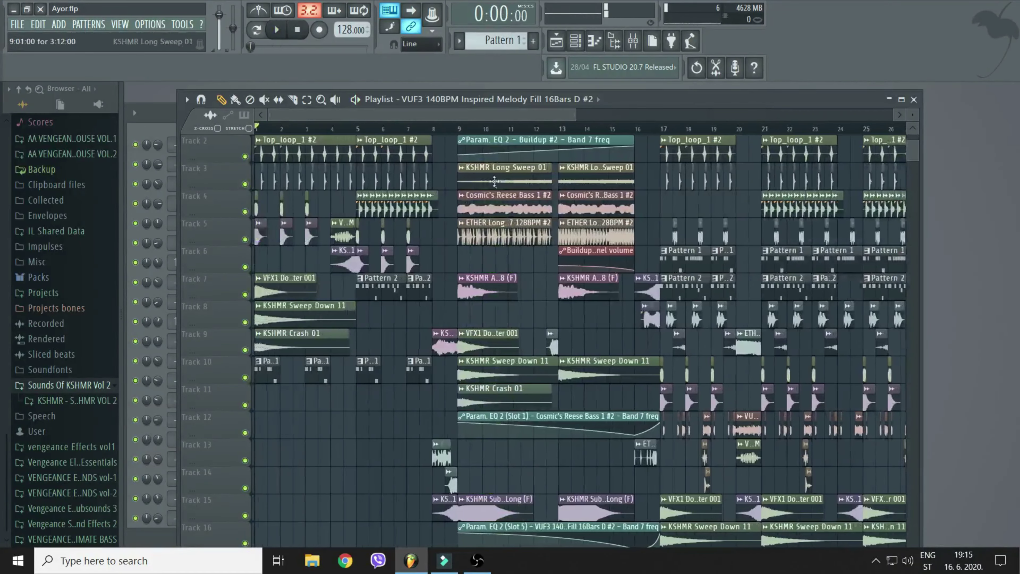
pyautogui.click(294, 408)
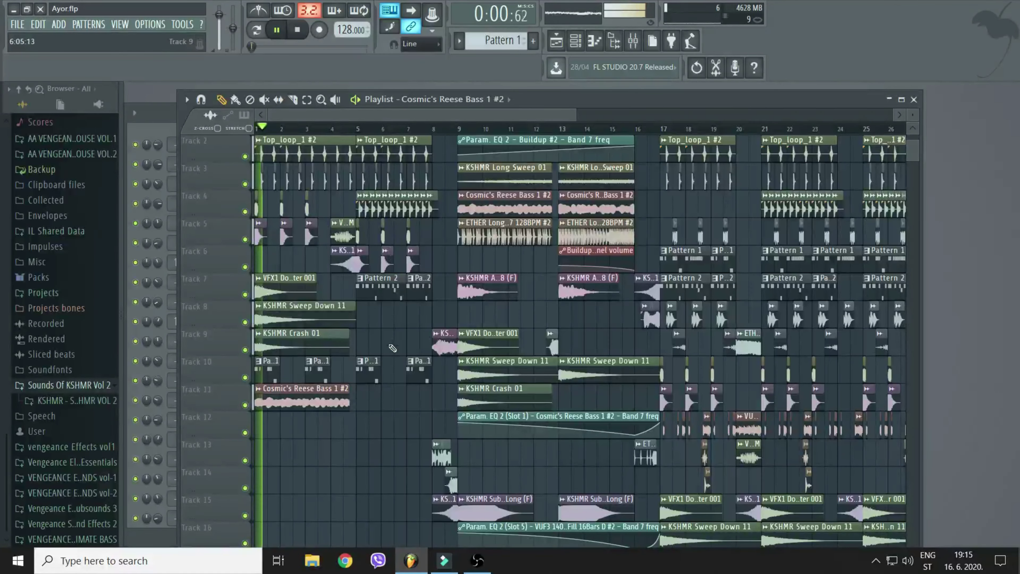
pyautogui.press('space')
pyautogui.rightClick(324, 406)
pyautogui.scroll(-3, 414, 135)
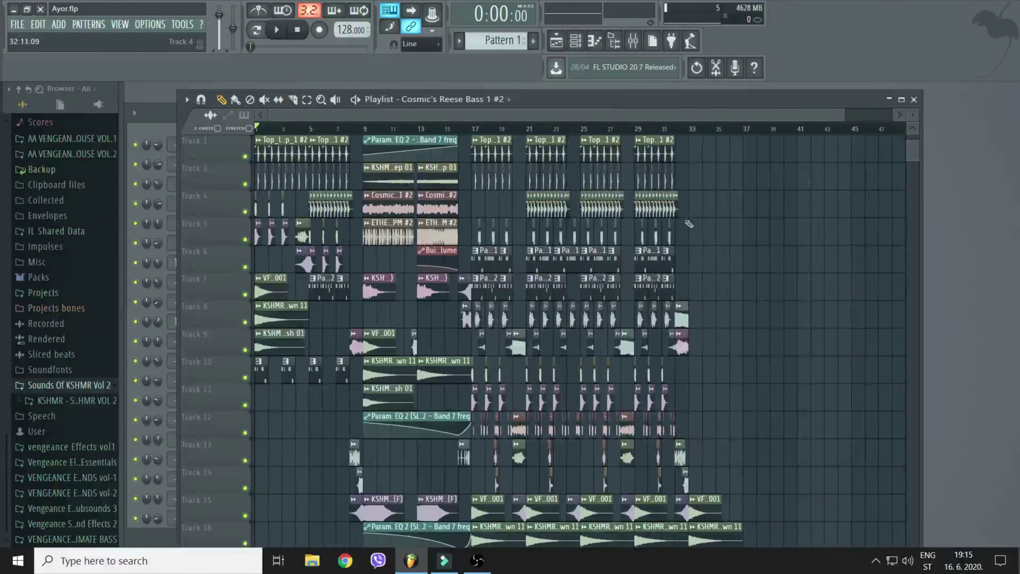
pyautogui.scroll(-3, 739, 279)
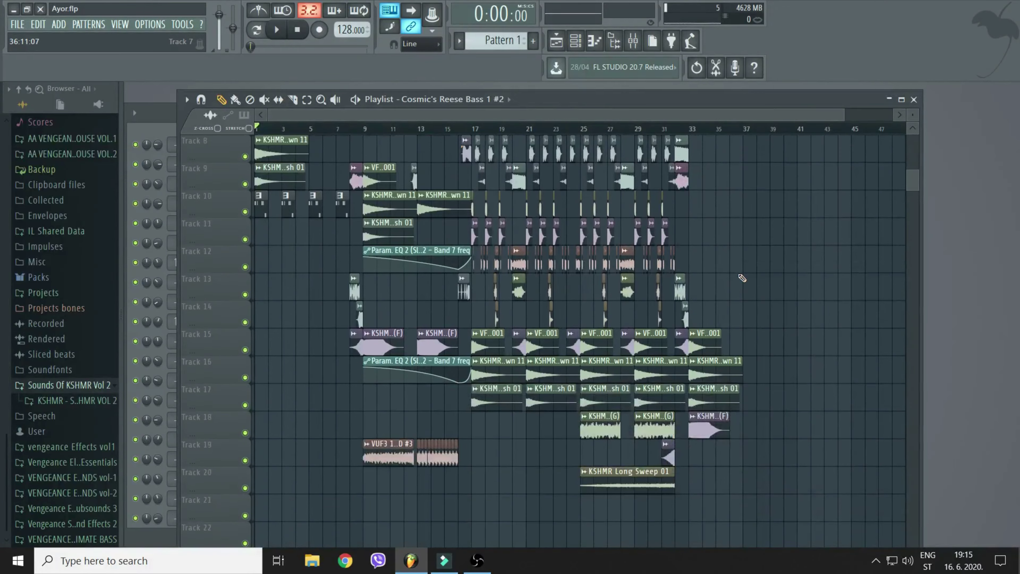
# Add a KSHMR Long Sweep 01 clip on track 11 from bar 1 to bar 8 and play the intro into the buildup
pyautogui.scroll(3, 742, 269)
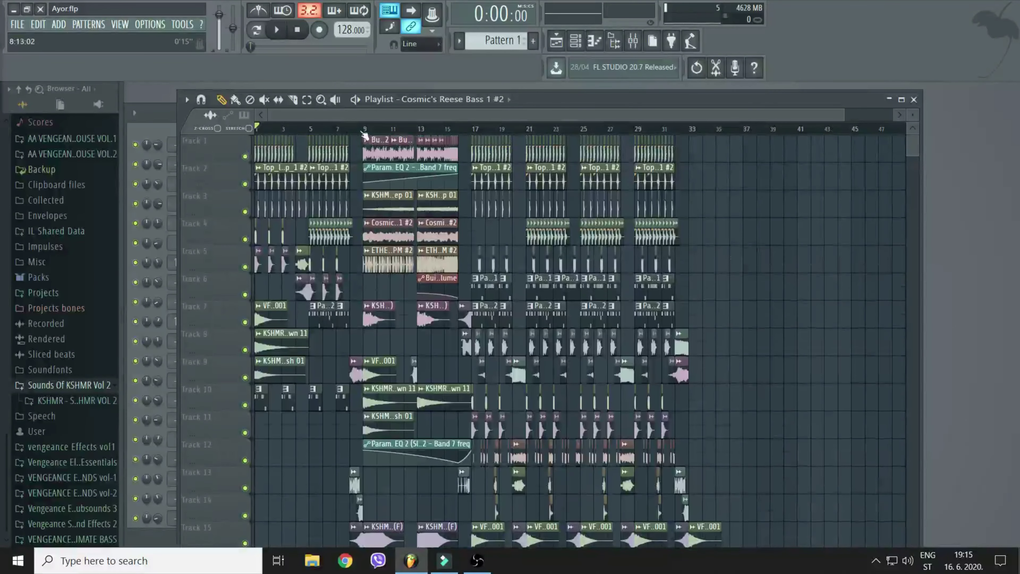
pyautogui.scroll(3, 364, 136)
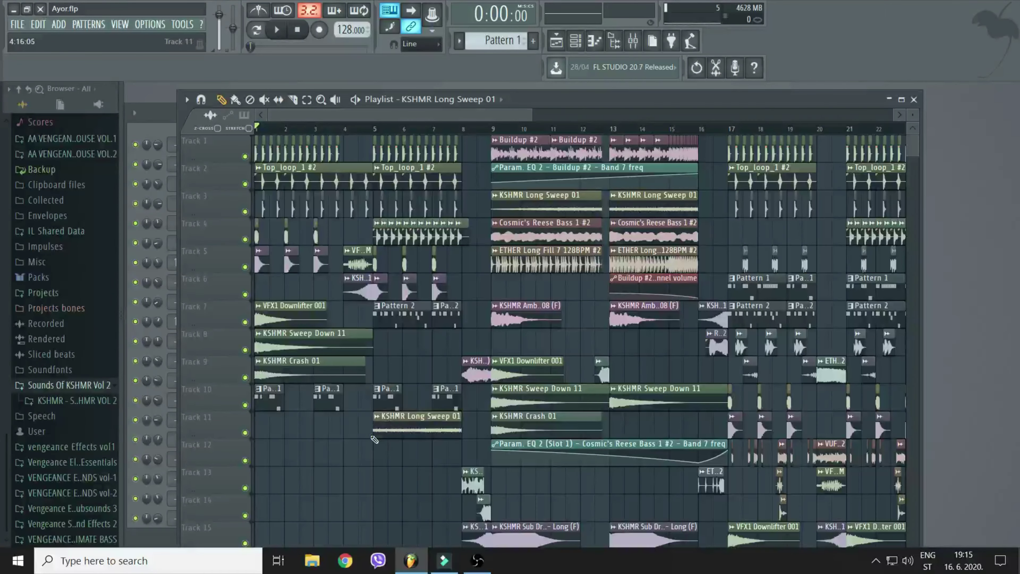
pyautogui.moveTo(371, 434); pyautogui.dragTo(254, 434)
pyautogui.press('space')
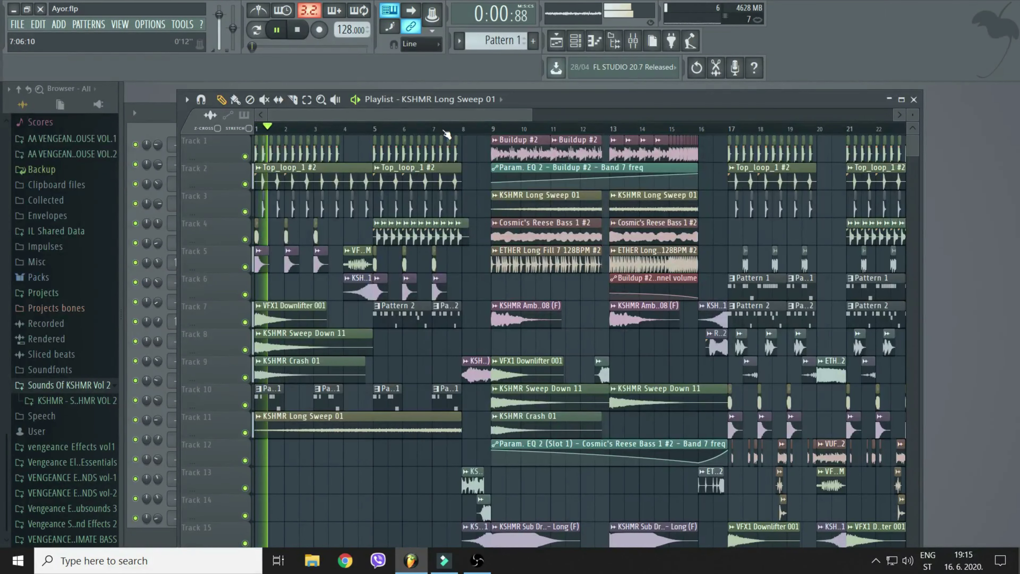
pyautogui.click(435, 131)
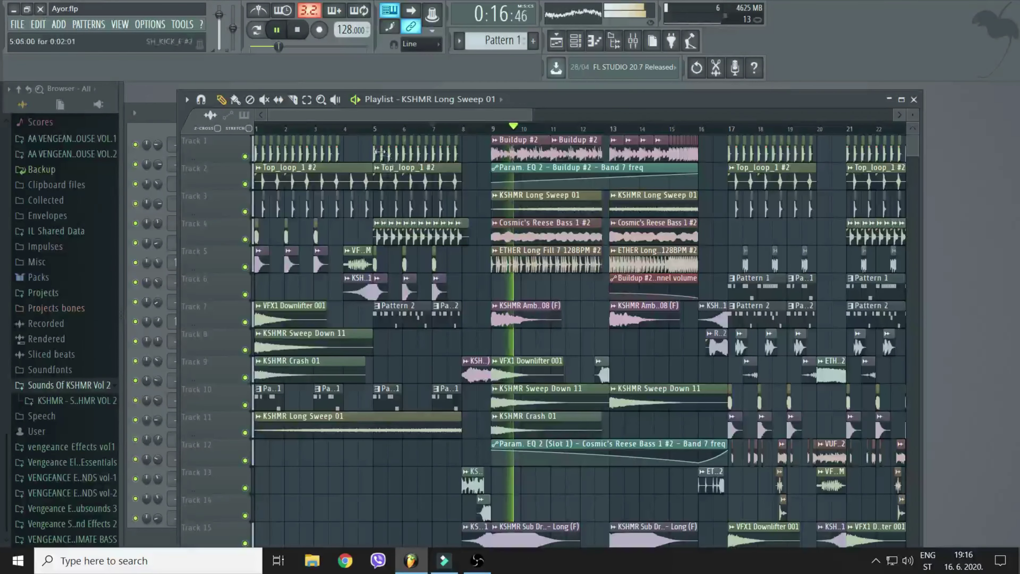
pyautogui.press('space')
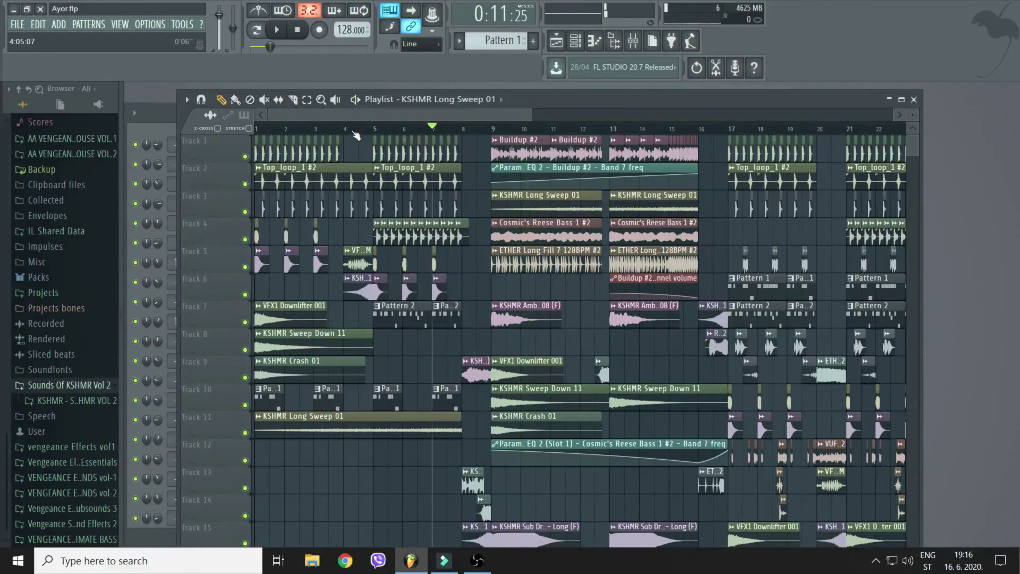
# Inspect the KSHMR Long Sweep 01 sample settings and play the intro from bar 1
pyautogui.doubleClick(505, 202)
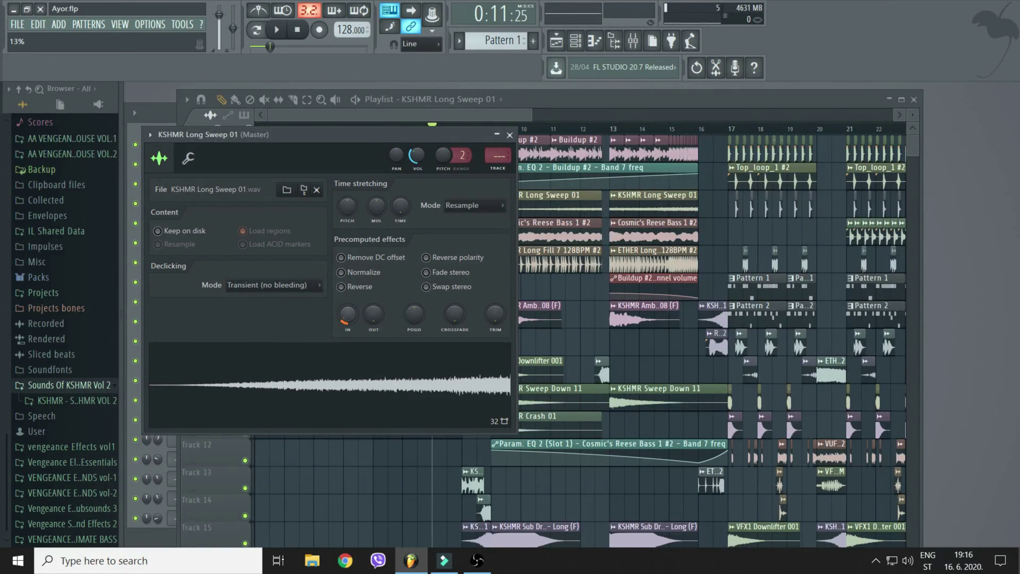
pyautogui.click(509, 136)
pyautogui.scroll(-4, 502, 133)
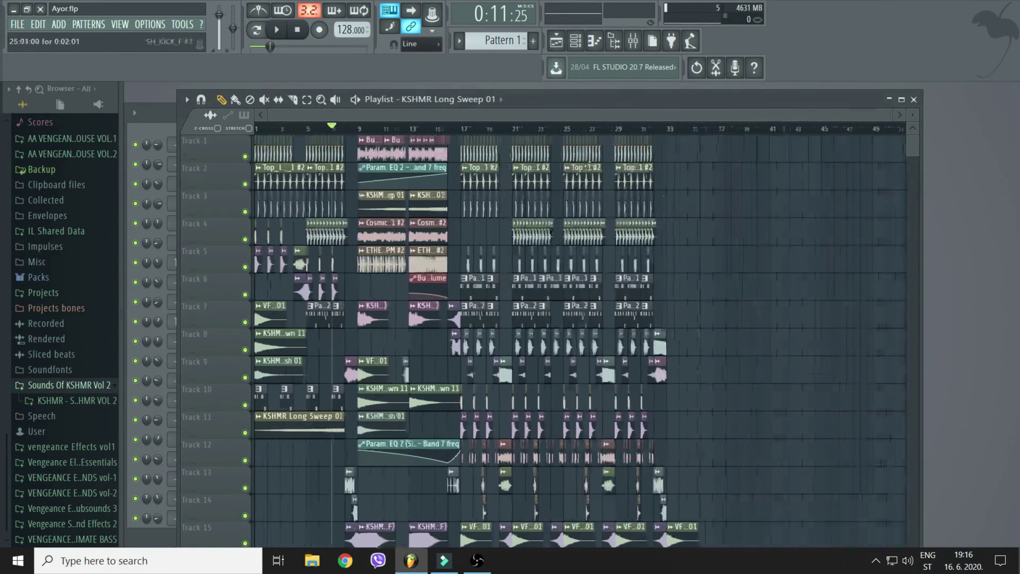
pyautogui.scroll(-6, 723, 289)
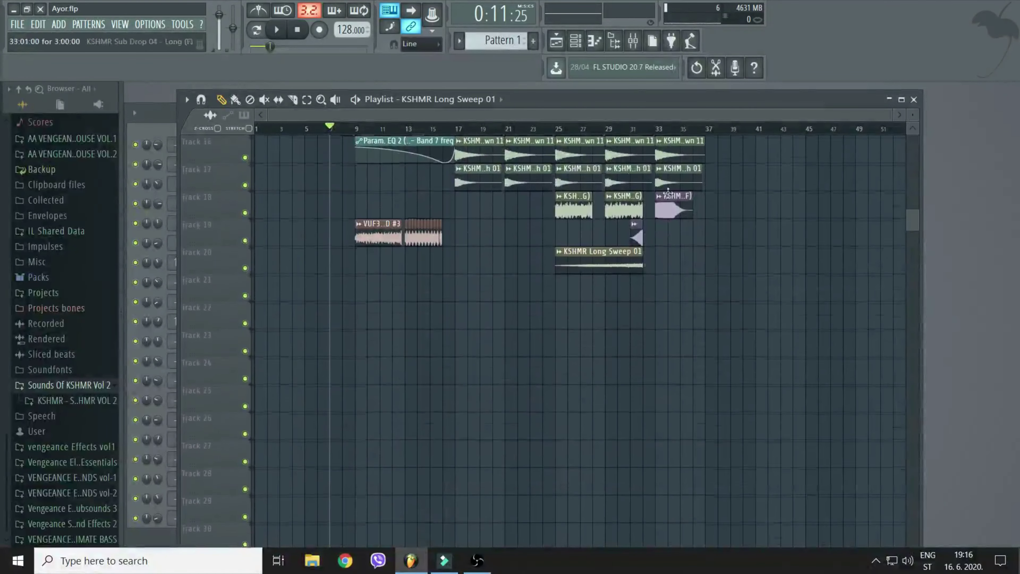
pyautogui.scroll(5, 447, 260)
pyautogui.scroll(4, 447, 260)
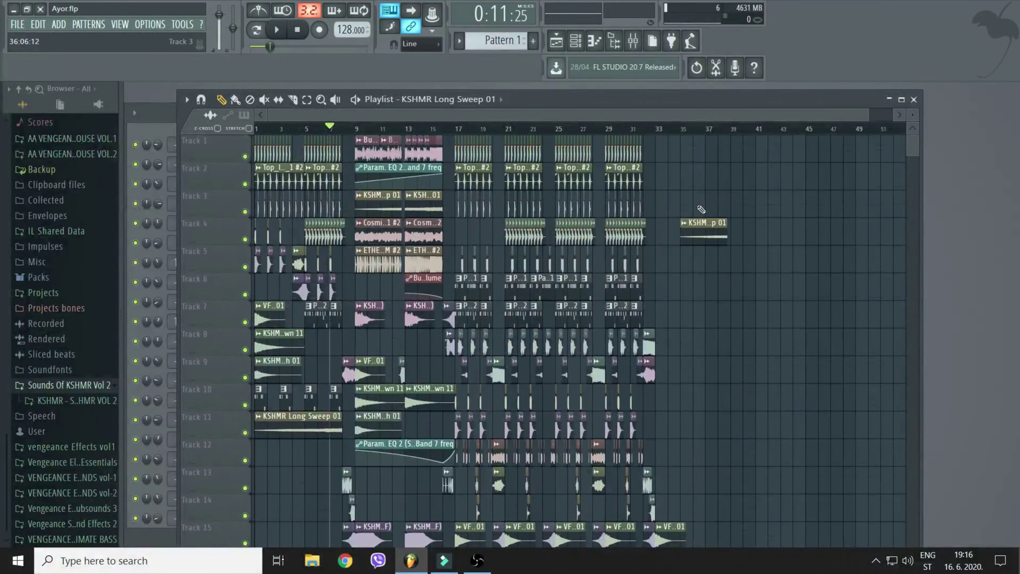
pyautogui.scroll(2, 320, 129)
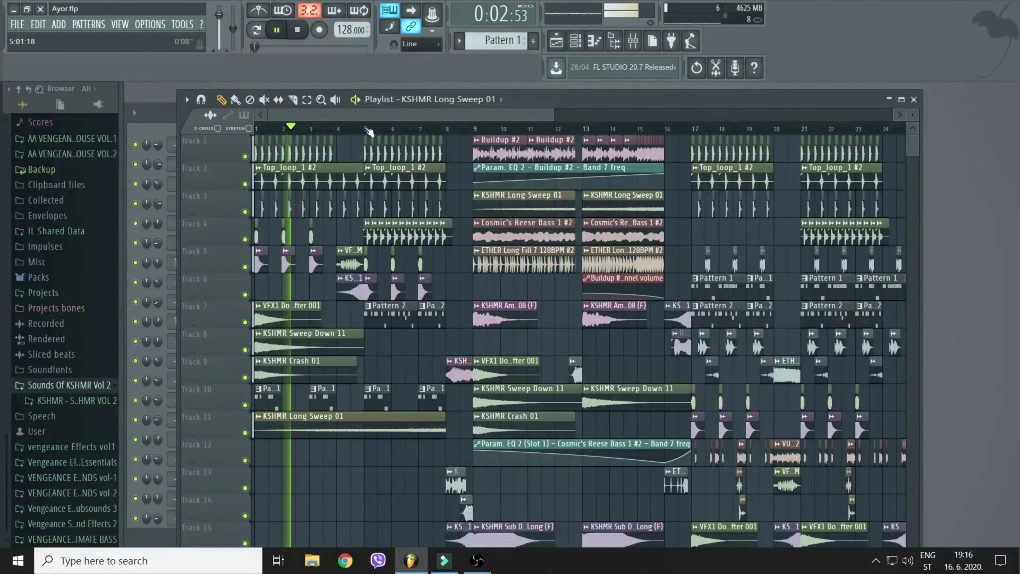
pyautogui.press('space')
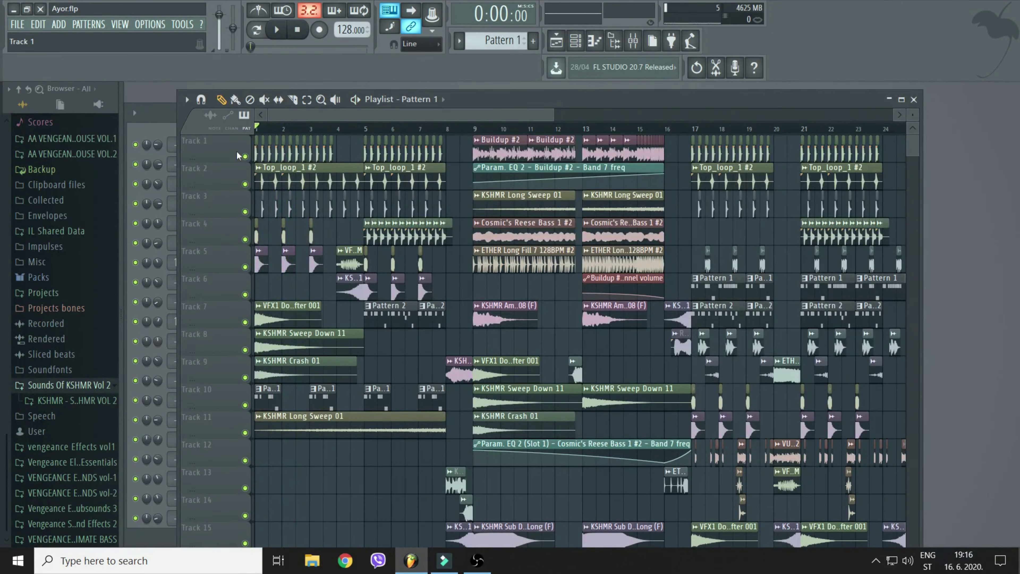
# Audition Pattern 1 on its own from the channel rack and return to the playlist
pyautogui.click(161, 126)
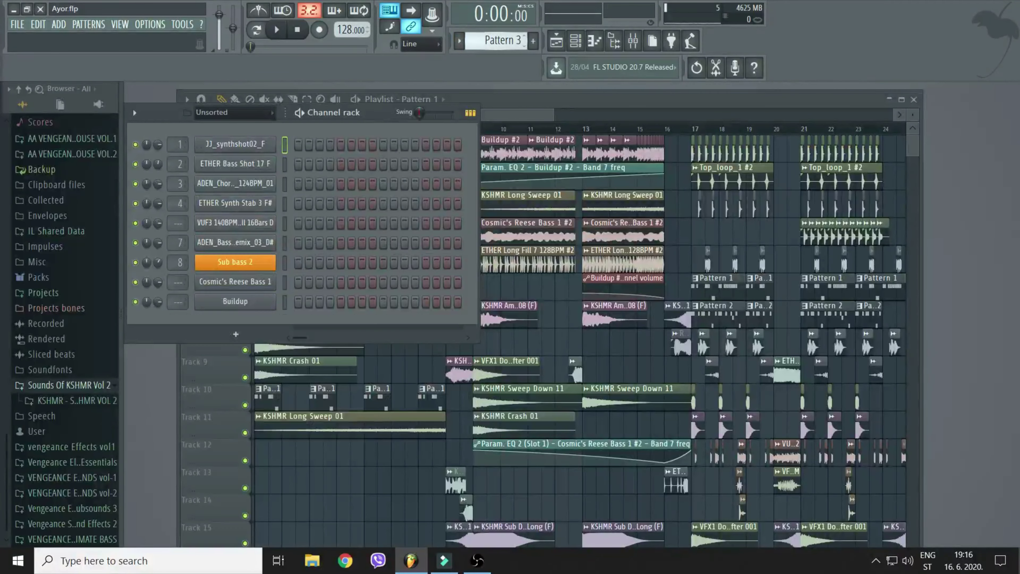
pyautogui.click(257, 31)
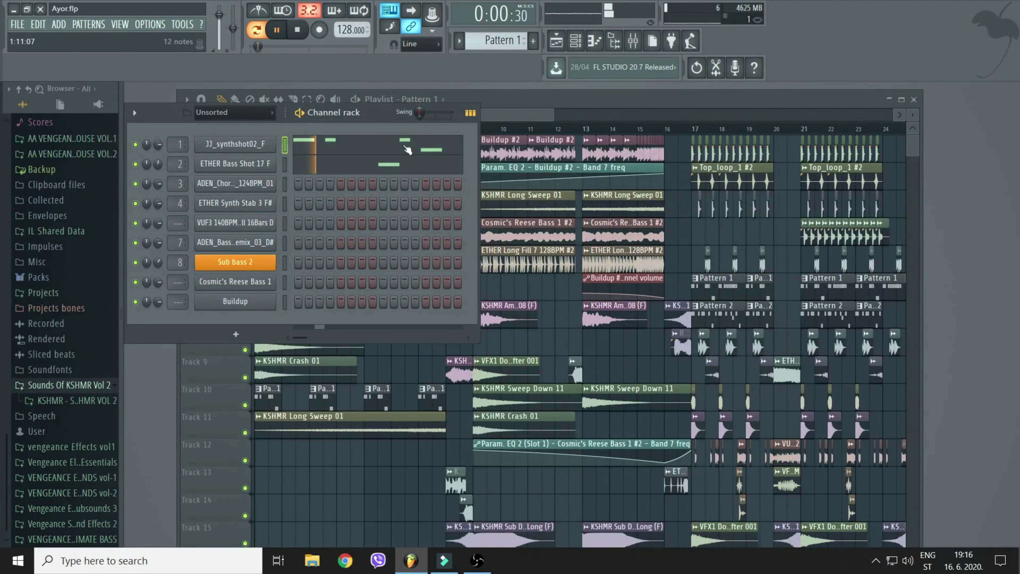
pyautogui.click(522, 117)
pyautogui.press('space')
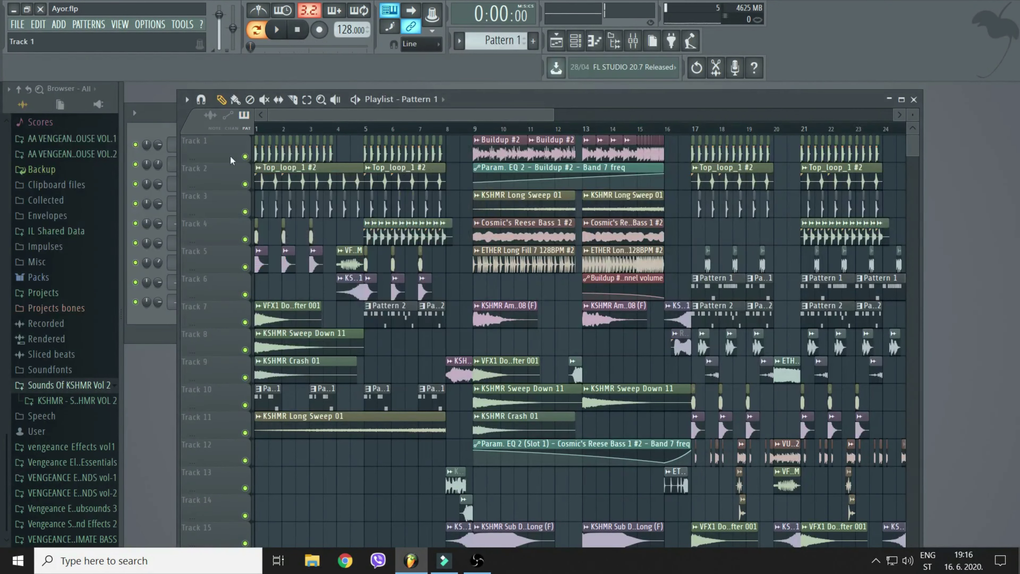
# Examine the intro's clips and compare them with the drop's layers starting at bar 17
pyautogui.scroll(2, 349, 136)
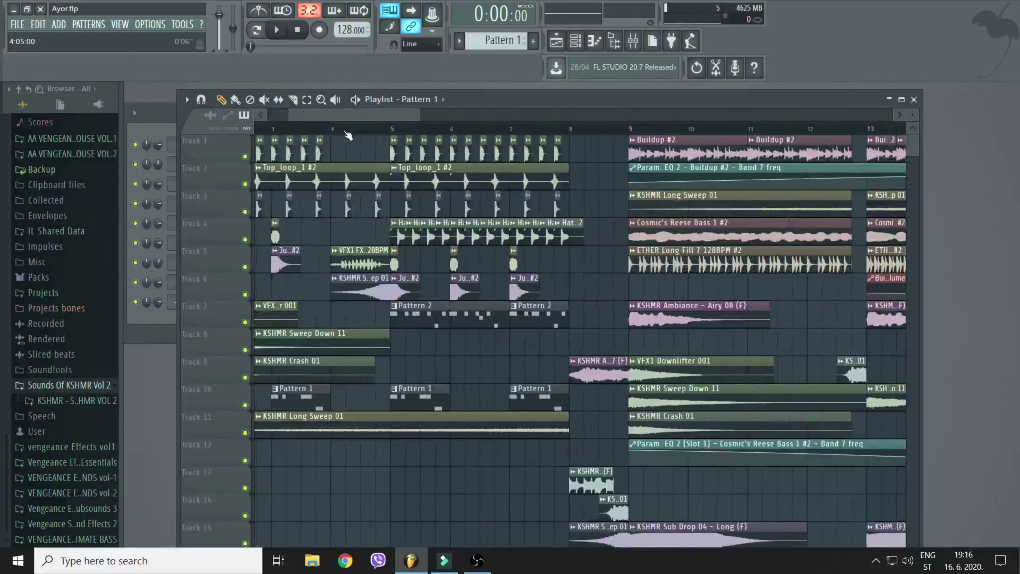
pyautogui.scroll(2, 353, 140)
pyautogui.scroll(-8, 357, 145)
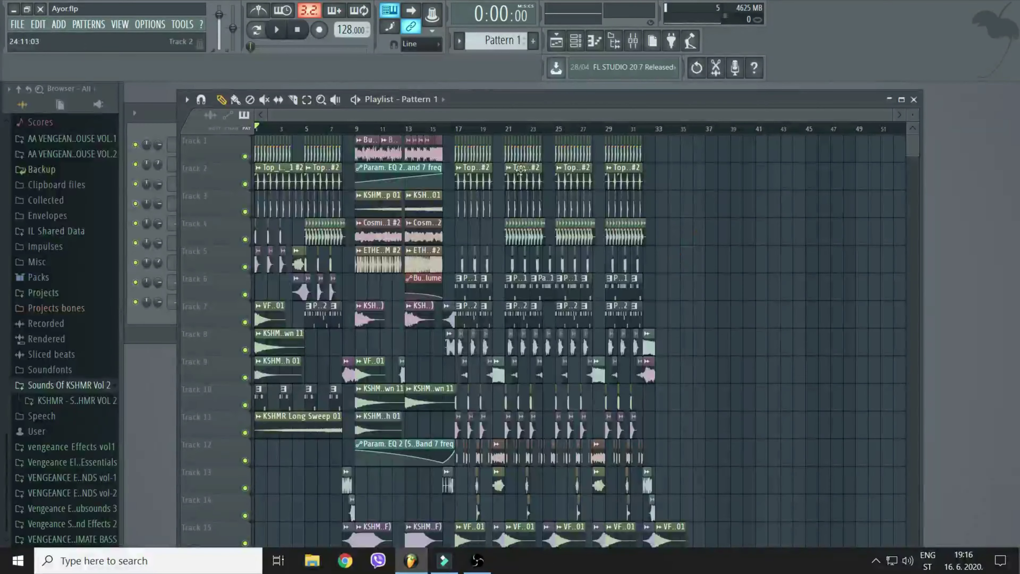
pyautogui.scroll(5, 511, 296)
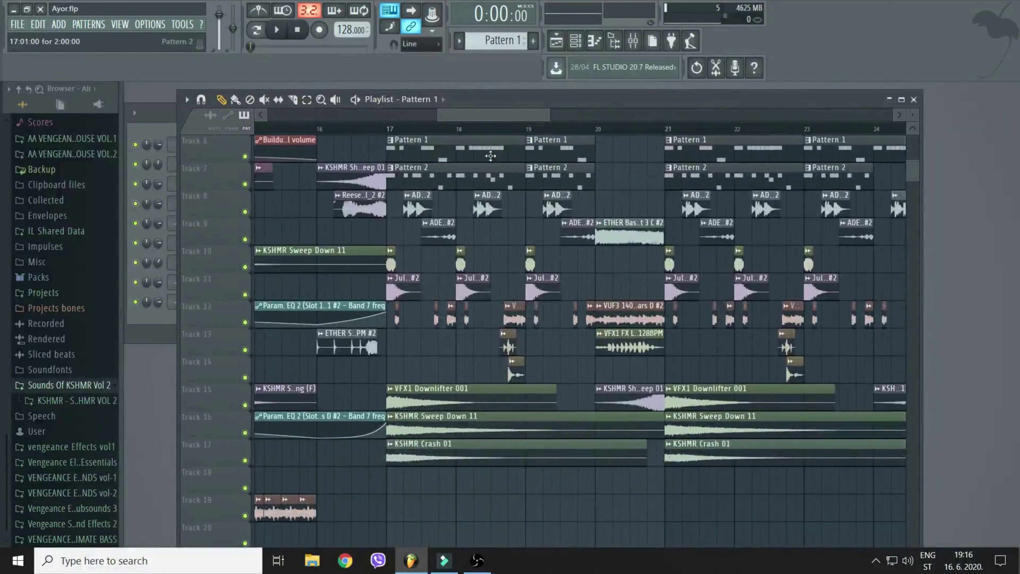
pyautogui.moveTo(481, 119); pyautogui.dragTo(316, 137)
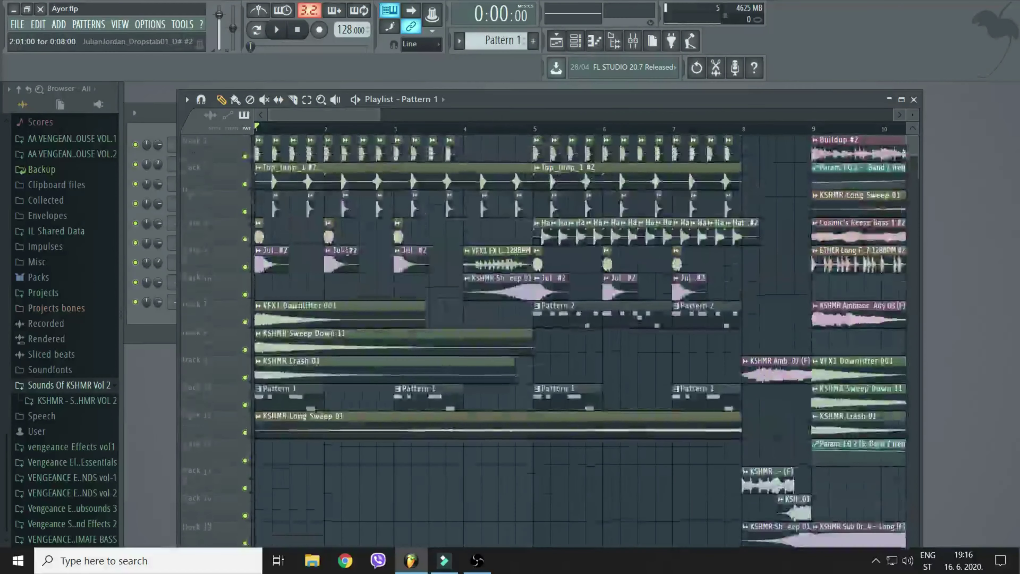
pyautogui.scroll(-6, 644, 240)
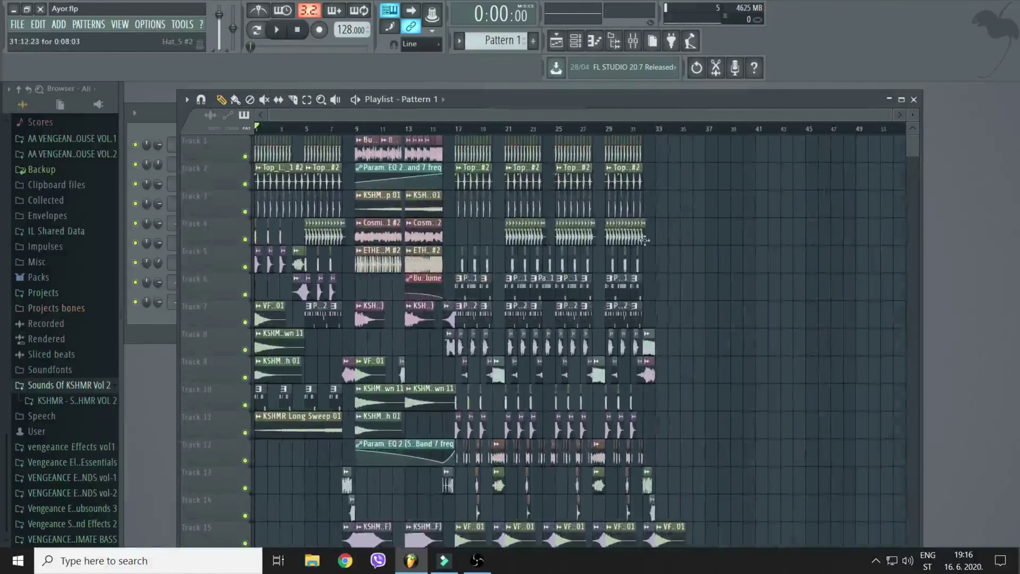